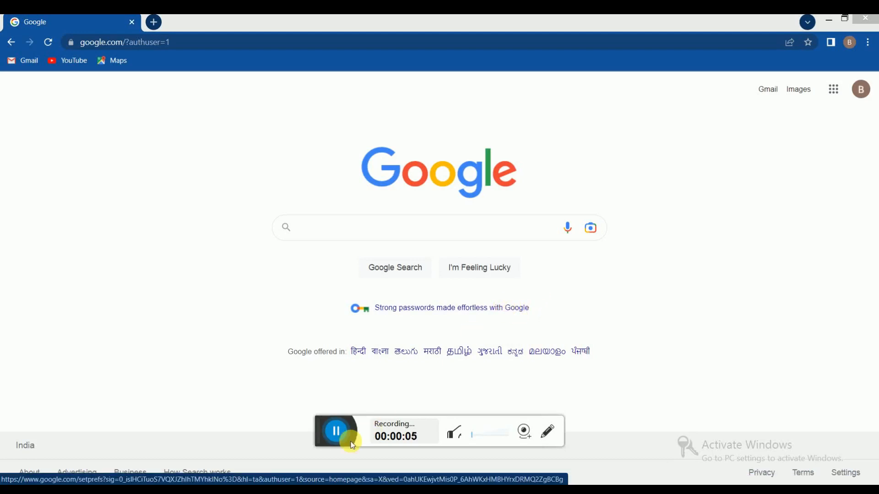
{"action": "left_click_drag", "start_coordinate": [318, 420], "coordinate": [369, 479]}
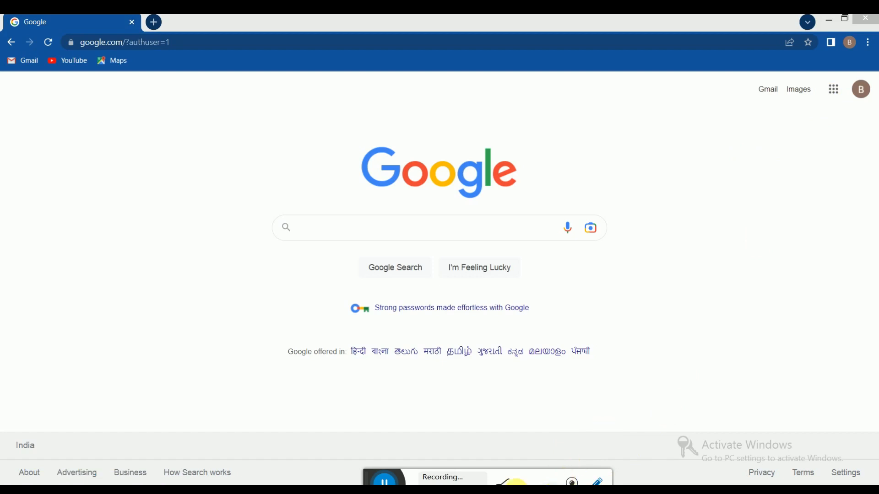
{"action": "left_click", "coordinate": [370, 475]}
{"action": "left_click_drag", "start_coordinate": [369, 475], "coordinate": [367, 449]}
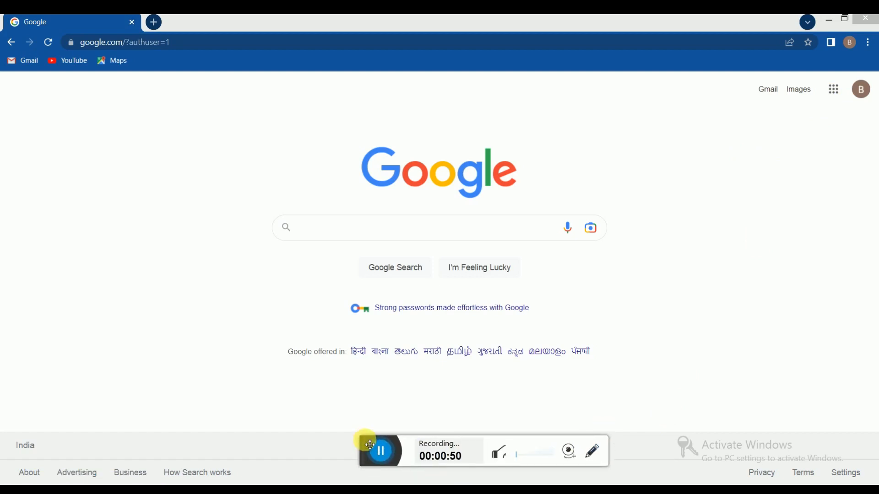
{"action": "left_click", "coordinate": [592, 451]}
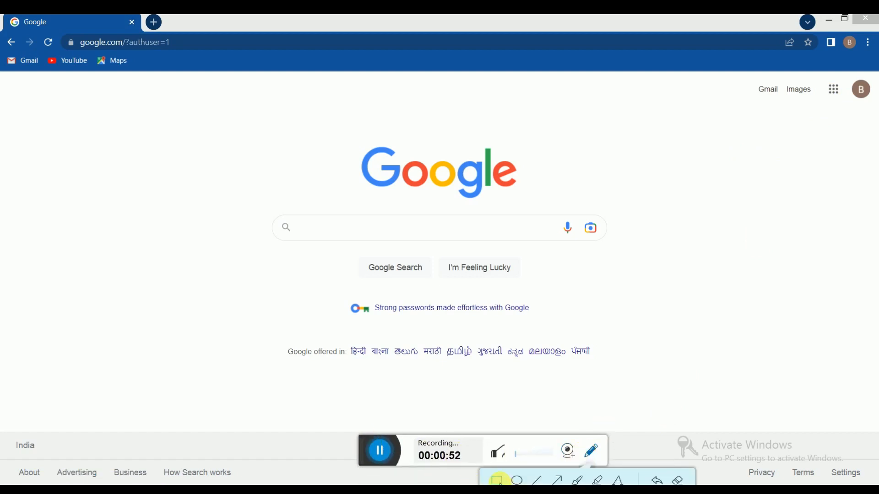
{"action": "left_click_drag", "start_coordinate": [820, 76], "coordinate": [845, 115]}
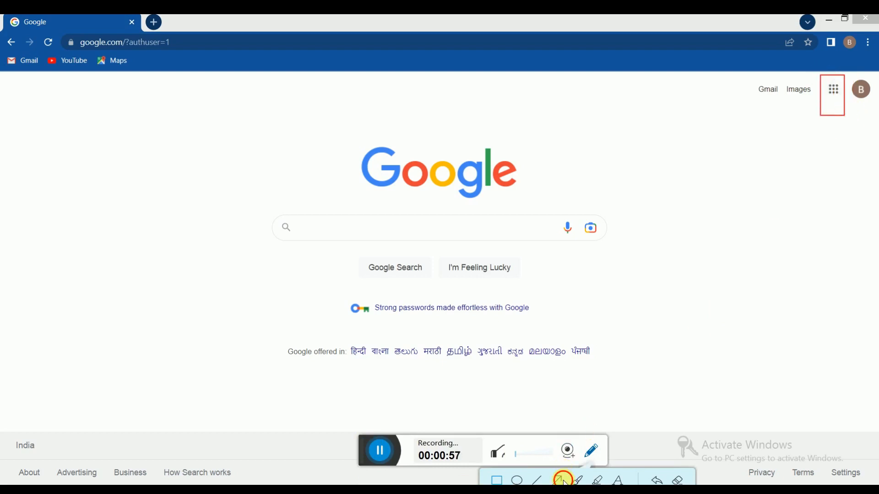
{"action": "mouse_move", "coordinate": [778, 213]}
{"action": "left_mouse_down"}
{"action": "mouse_move", "coordinate": [830, 91]}
{"action": "mouse_move", "coordinate": [832, 110]}
{"action": "left_mouse_up"}
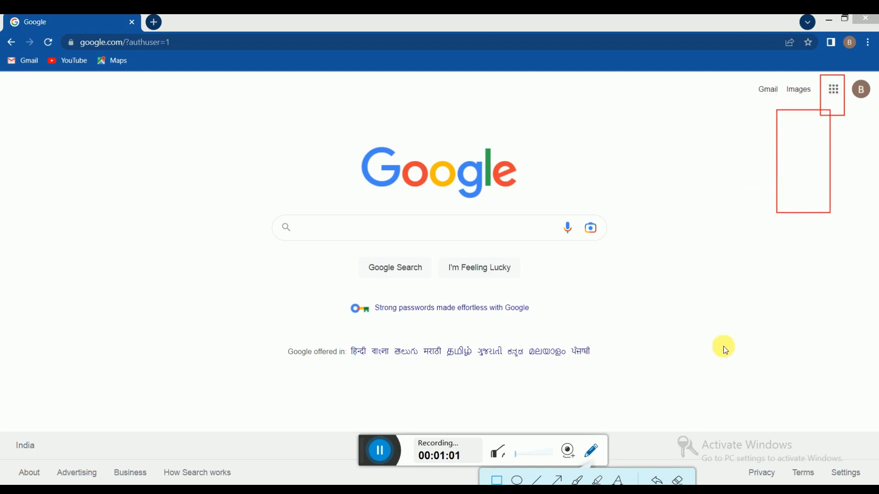
{"action": "left_click", "coordinate": [676, 480]}
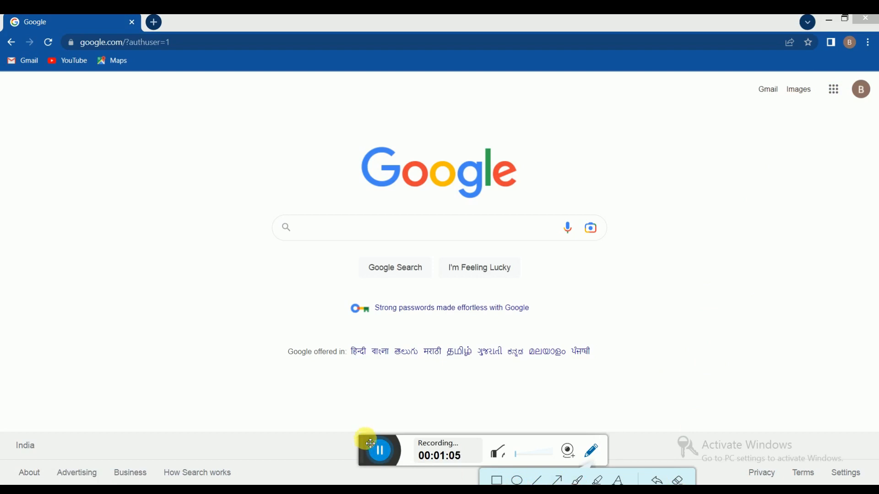
{"action": "left_click_drag", "start_coordinate": [366, 442], "coordinate": [394, 481]}
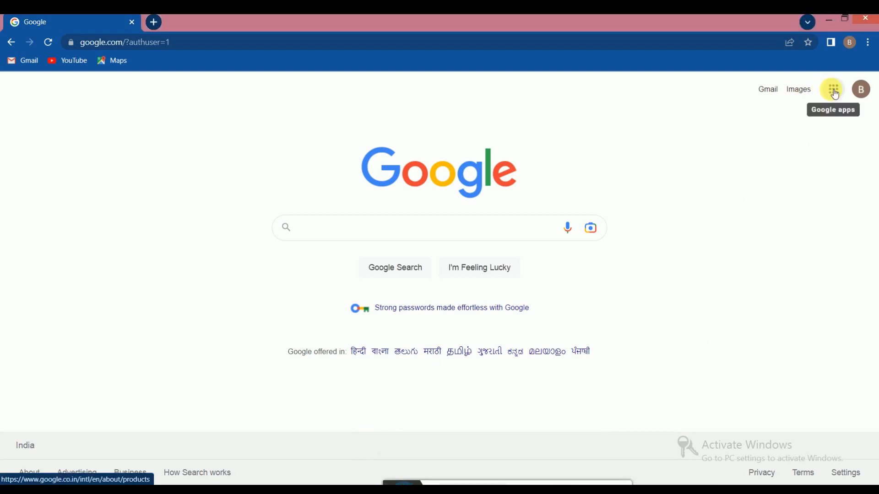
- Open Blogger from the list of Google apps
{"action": "left_click", "coordinate": [834, 89]}
{"action": "scroll", "coordinate": [801, 241], "scroll_direction": "down", "scroll_amount": 6}
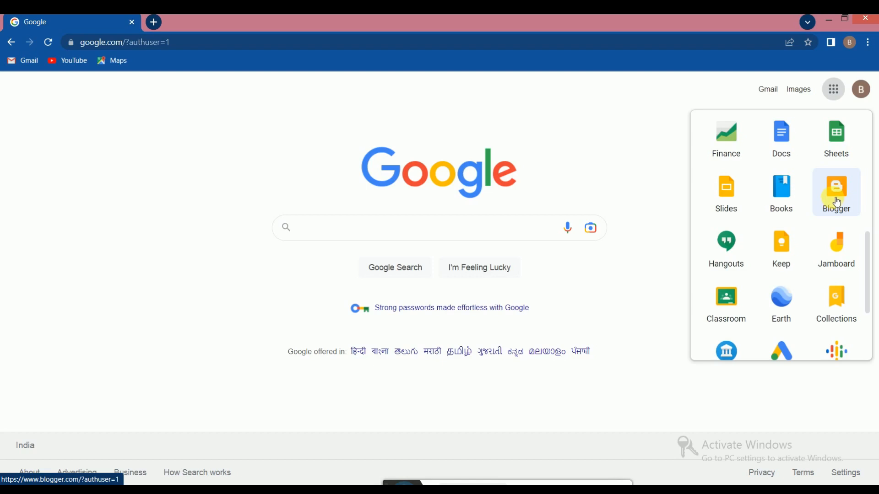
{"action": "left_click", "coordinate": [838, 202]}
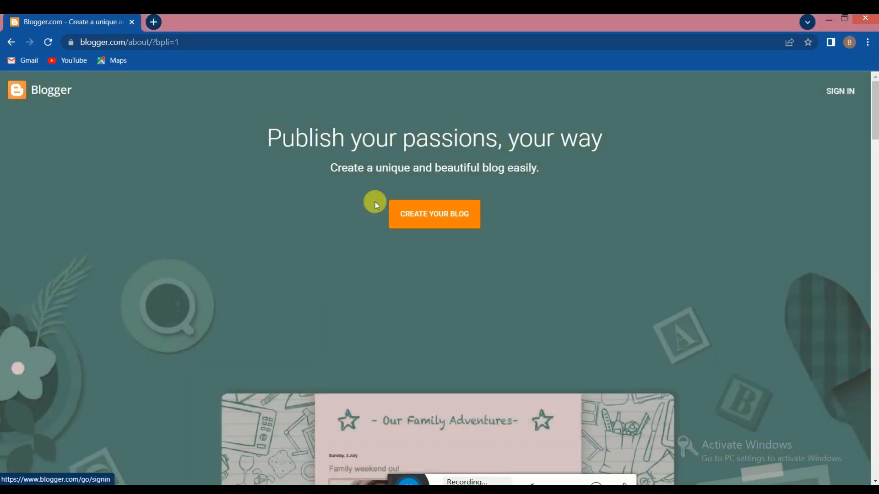
- Start creating a blog and sign in with the first listed Google account, entering the account password
{"action": "left_click", "coordinate": [406, 222]}
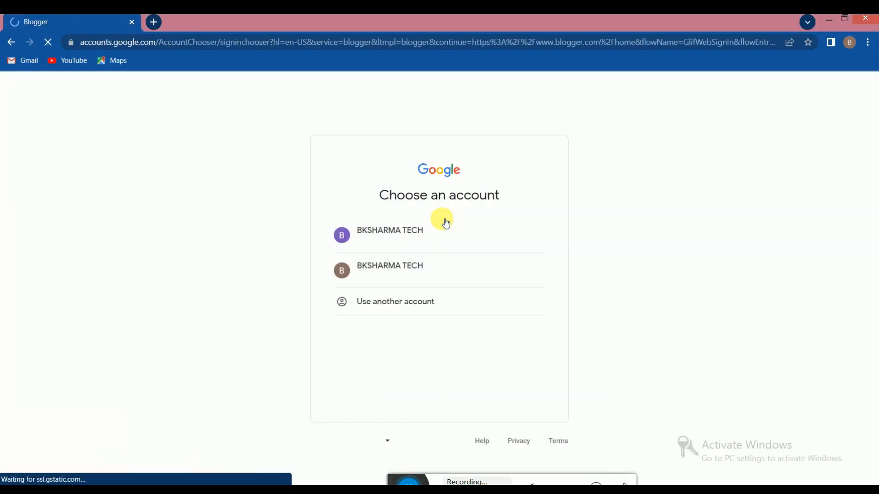
{"action": "left_click", "coordinate": [403, 239]}
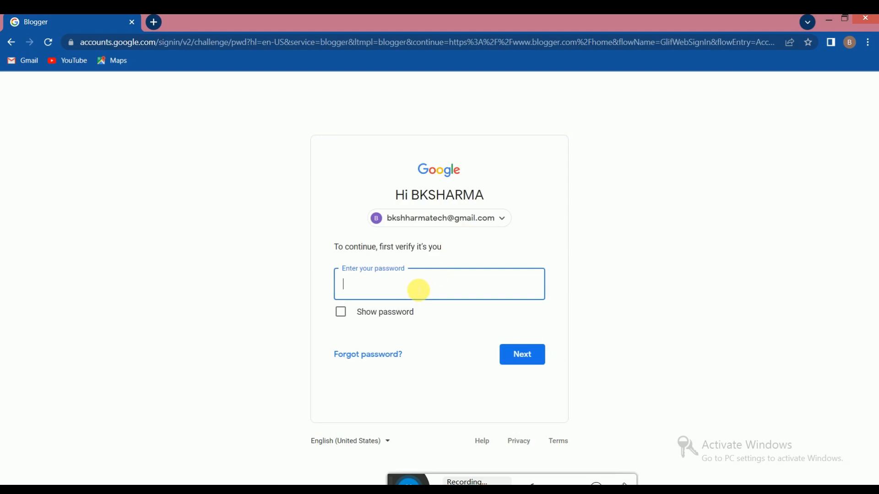
{"action": "type", "text": "••••••••"}
{"action": "left_click", "coordinate": [522, 356]}
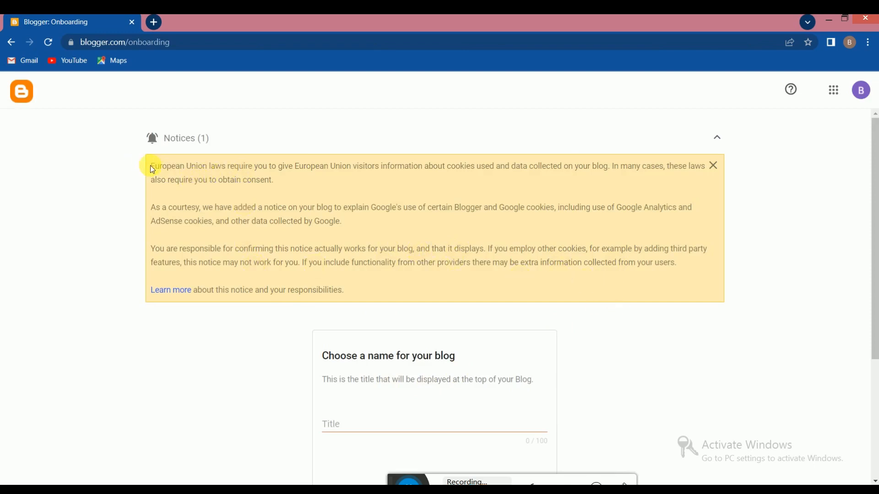
- Title the new blog "COSMIC WAVE DUMMY BLOG" and continue to the URL choice
{"action": "left_click_drag", "start_coordinate": [154, 169], "coordinate": [406, 291]}
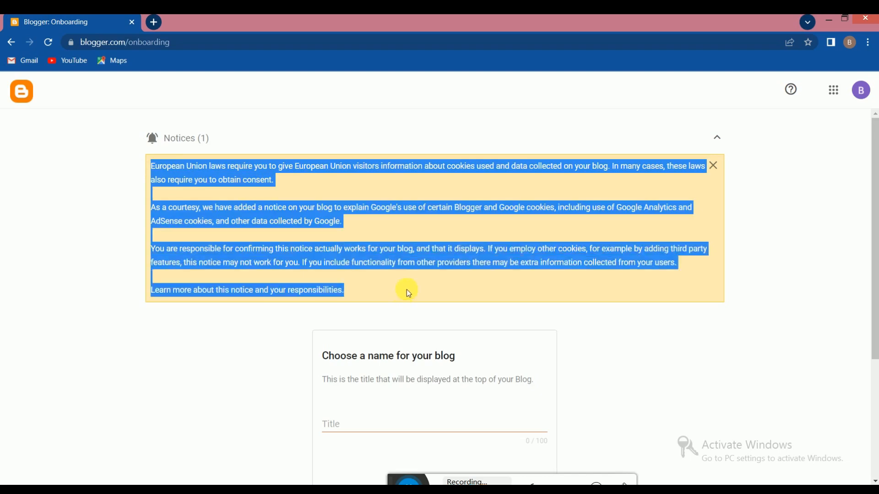
{"action": "left_click", "coordinate": [414, 271]}
{"action": "scroll", "coordinate": [457, 285], "scroll_direction": "down", "scroll_amount": 3}
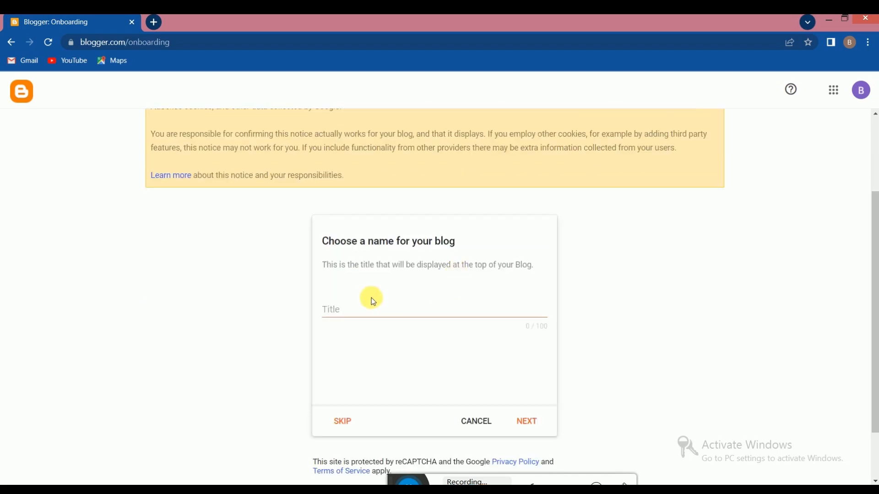
{"action": "left_click", "coordinate": [360, 314]}
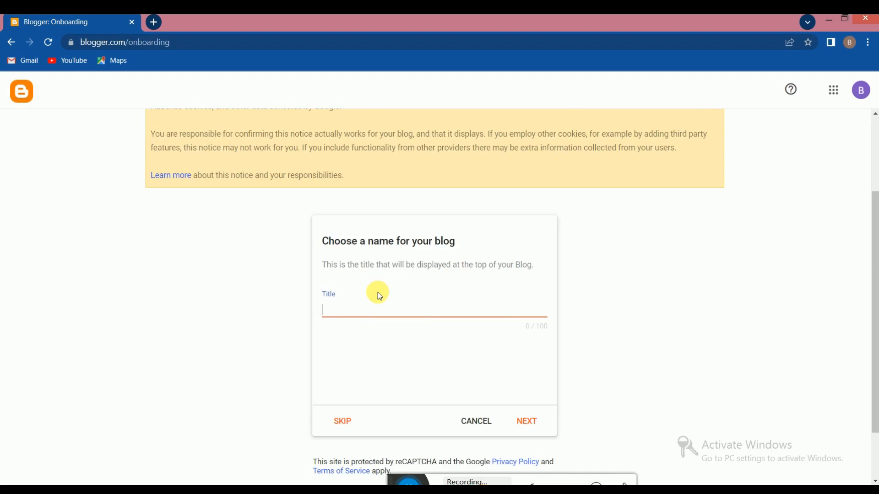
{"action": "type", "text": "COSMI"}
{"action": "type", "text": "C WAVE DUMMY BLOG"}
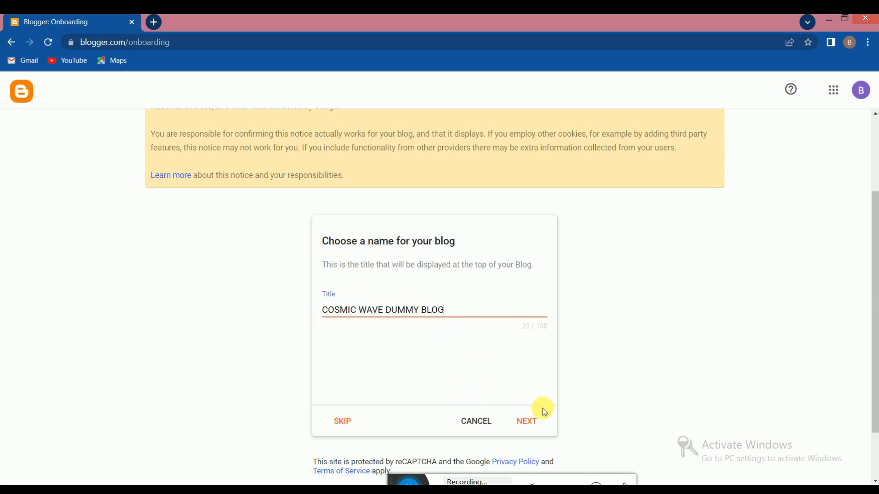
{"action": "left_click", "coordinate": [531, 422]}
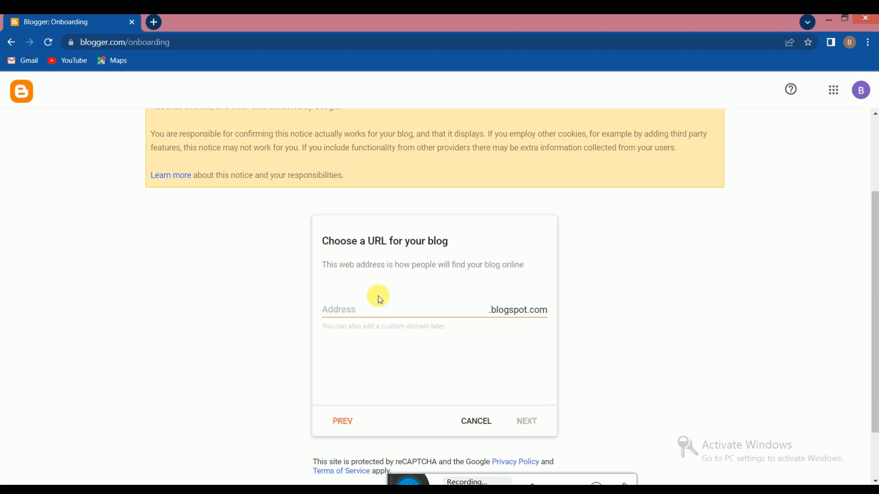
- Set the blog's web address to COSMICWAVEDUMMY.blogspot.com and continue to the display name
{"action": "left_click", "coordinate": [383, 309]}
{"action": "type", "text": "cos"}
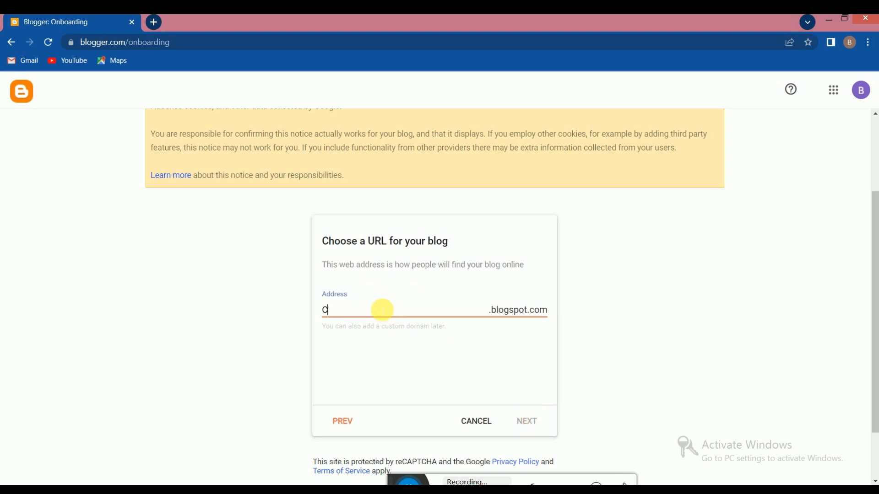
{"action": "type", "text": "micwavedu"}
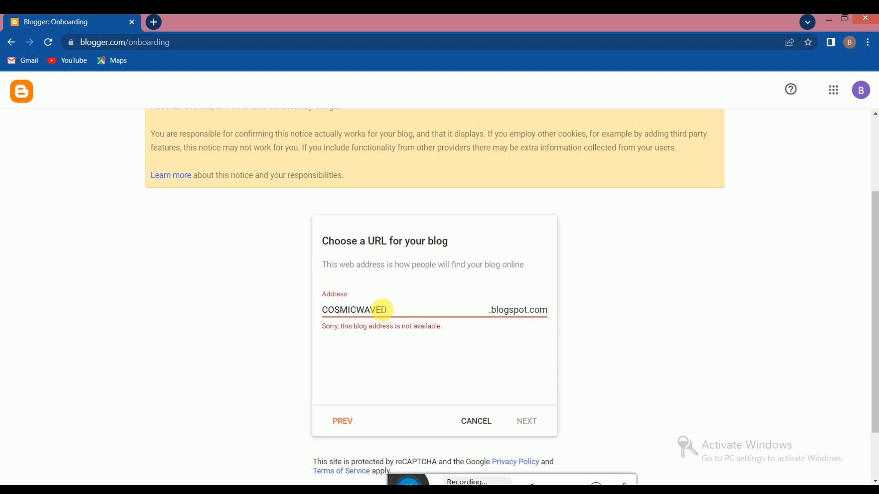
{"action": "type", "text": "mmy"}
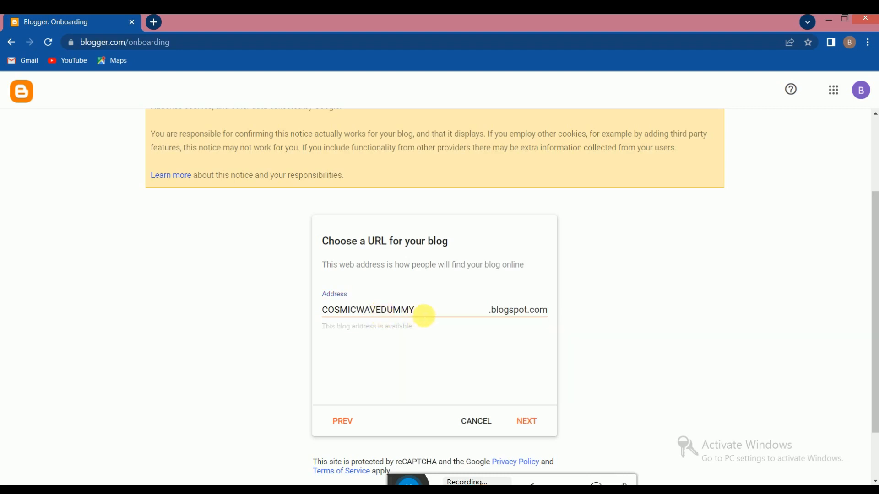
{"action": "left_click", "coordinate": [538, 425]}
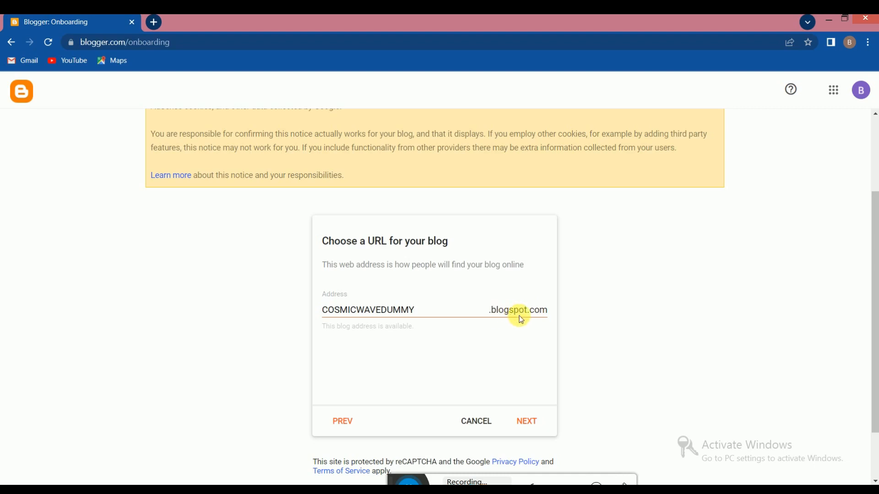
{"action": "left_click", "coordinate": [526, 421]}
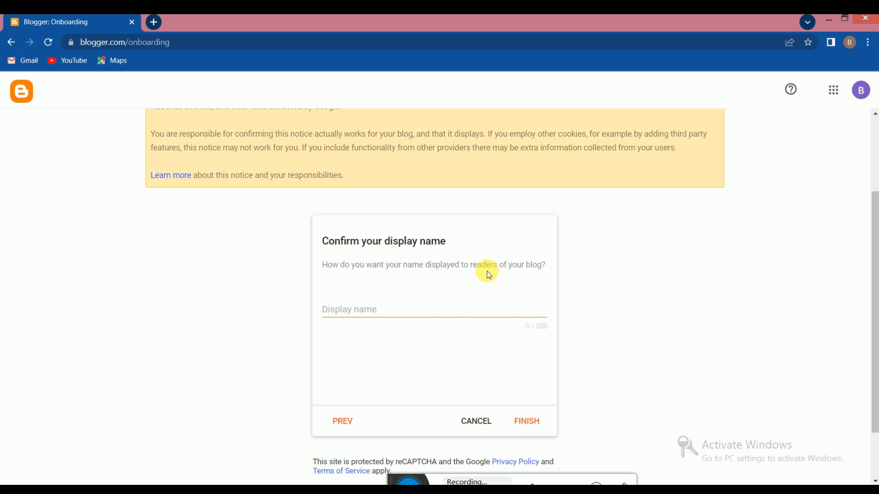
- Enter "Cosmic Wave Dummy Blog" as the display name and finish creating the blog
{"action": "left_click", "coordinate": [378, 308]}
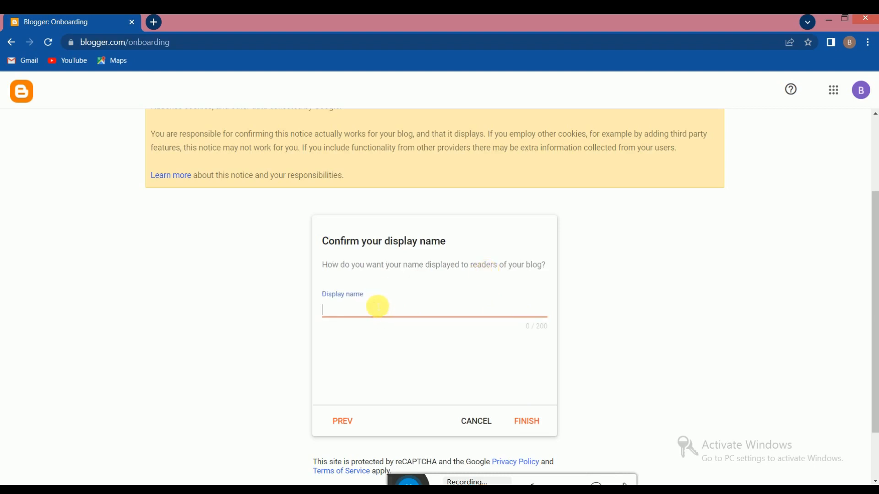
{"action": "type", "text": "Cosmic Wave Dummy Blog"}
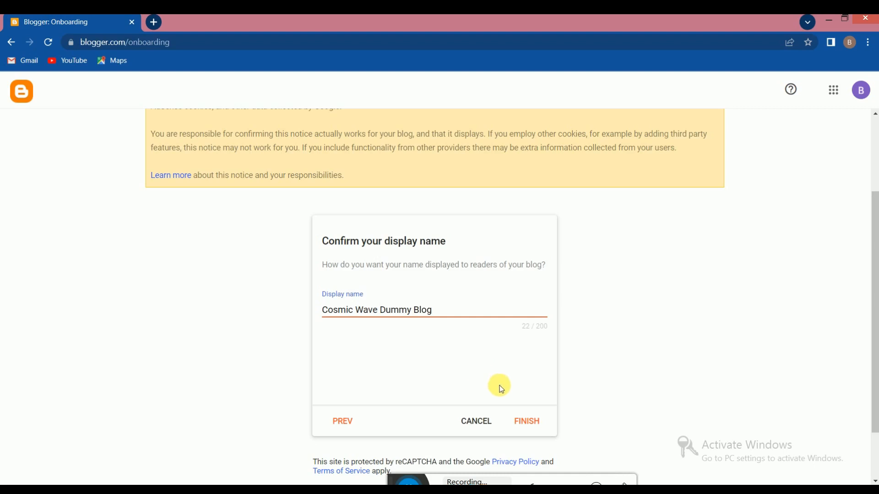
{"action": "left_click", "coordinate": [530, 428]}
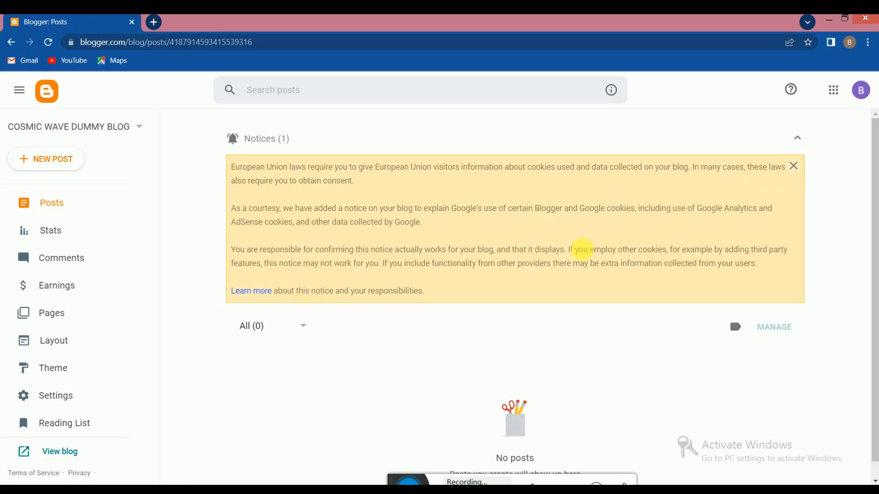
- Dismiss the European Union cookie notice, and view the live blog before returning to the dashboard
{"action": "left_click", "coordinate": [794, 166]}
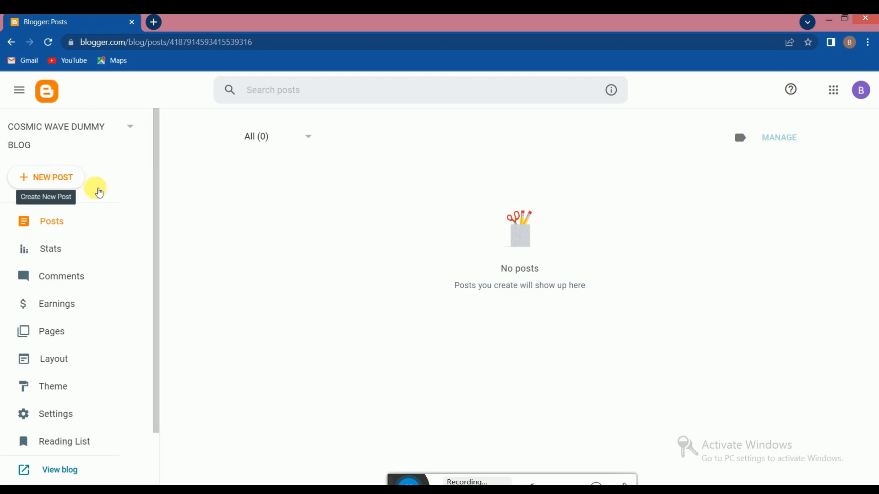
{"action": "left_click_drag", "start_coordinate": [155, 186], "coordinate": [143, 252]}
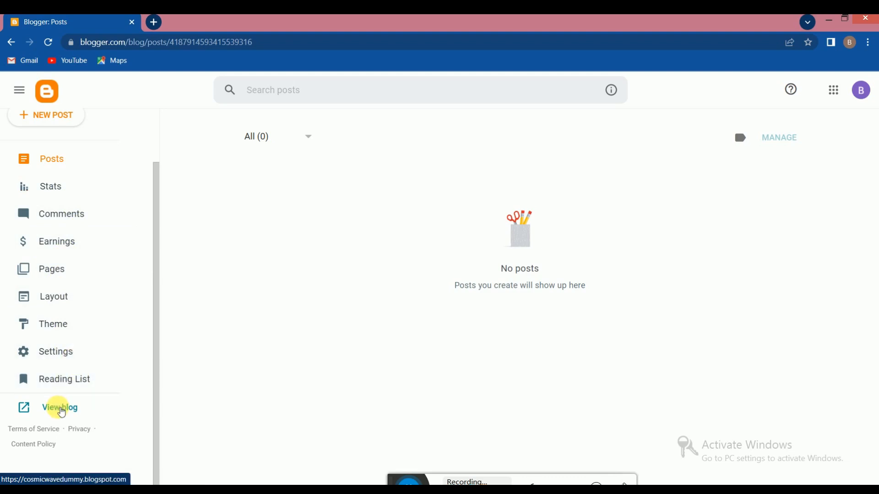
{"action": "left_click", "coordinate": [61, 409]}
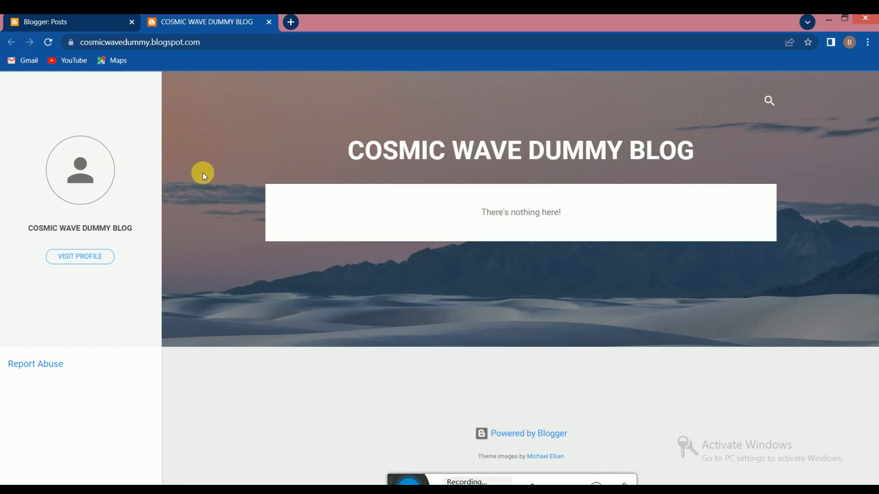
{"action": "left_click", "coordinate": [270, 23]}
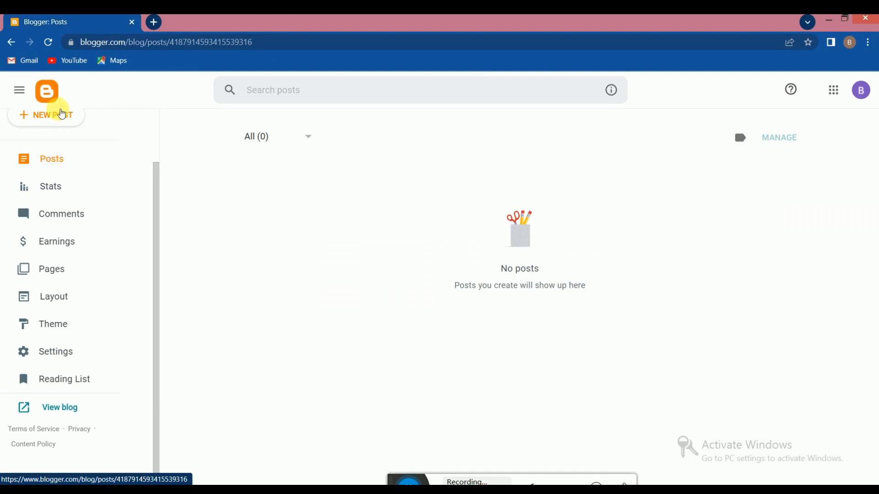
- Create a new post with the title "Graphic Design"
{"action": "scroll", "coordinate": [64, 133], "scroll_direction": "up", "scroll_amount": 1}
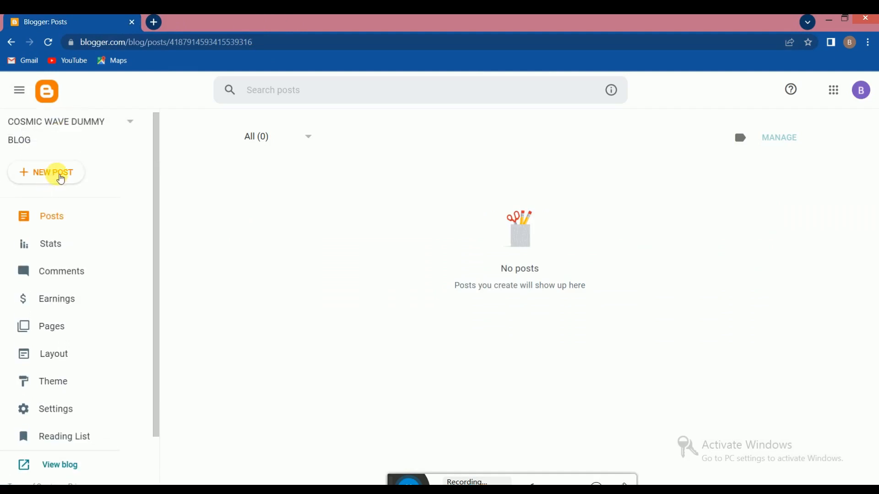
{"action": "left_click", "coordinate": [57, 178]}
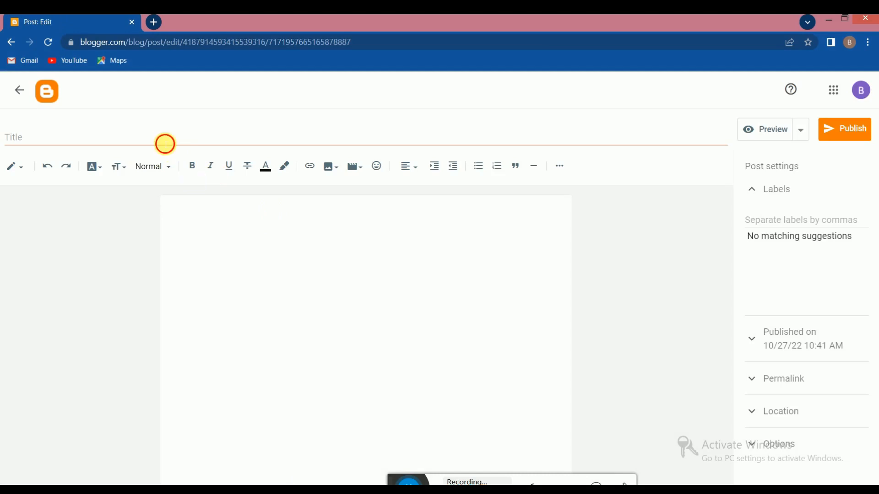
{"action": "left_click", "coordinate": [165, 144]}
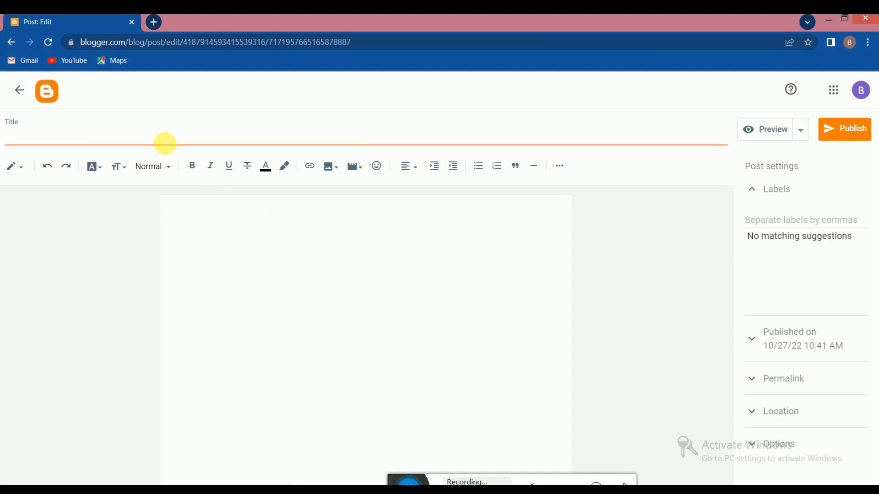
{"action": "type", "text": "Graphic Design"}
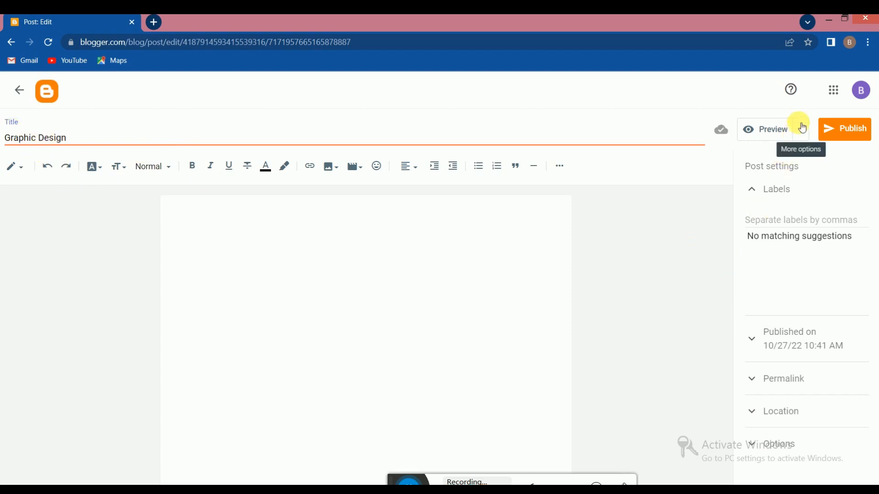
{"action": "left_click_drag", "start_coordinate": [393, 478], "coordinate": [395, 445]}
{"action": "left_click", "coordinate": [624, 456]}
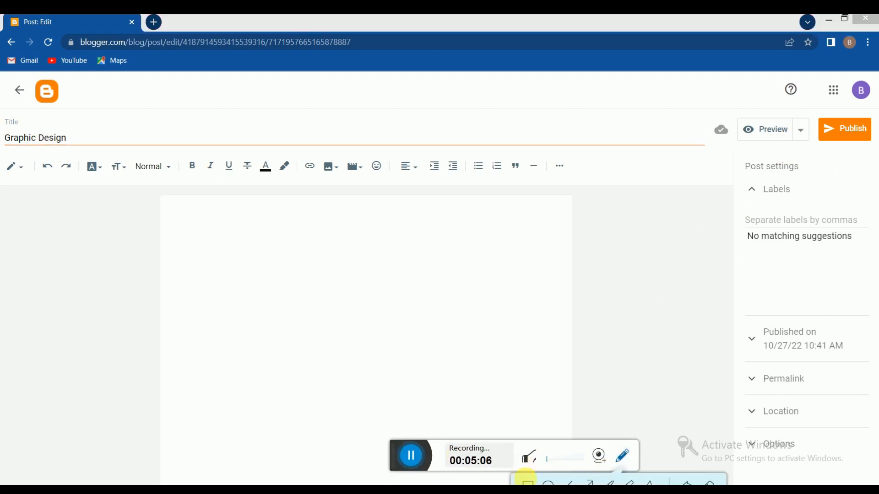
{"action": "mouse_move", "coordinate": [733, 80]}
{"action": "left_mouse_down"}
{"action": "mouse_move", "coordinate": [876, 419]}
{"action": "mouse_move", "coordinate": [873, 461]}
{"action": "left_mouse_up"}
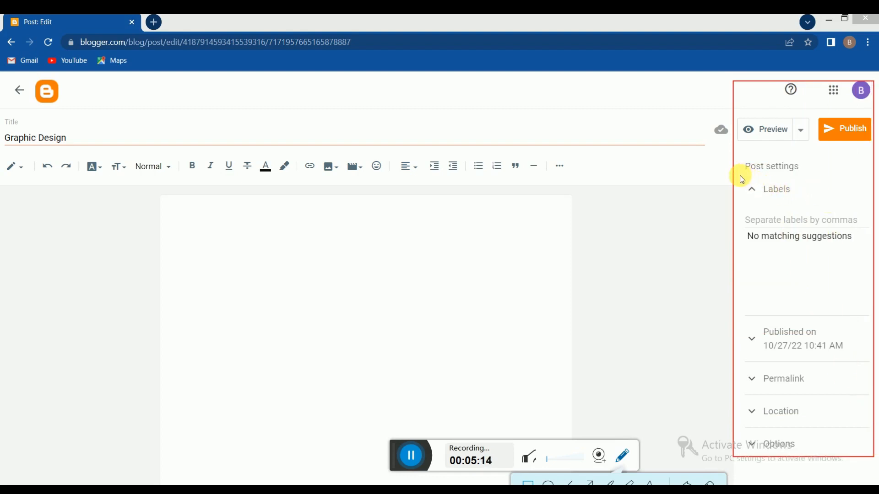
{"action": "mouse_move", "coordinate": [741, 176]}
{"action": "left_mouse_down"}
{"action": "mouse_move", "coordinate": [767, 202]}
{"action": "mouse_move", "coordinate": [813, 206]}
{"action": "left_mouse_up"}
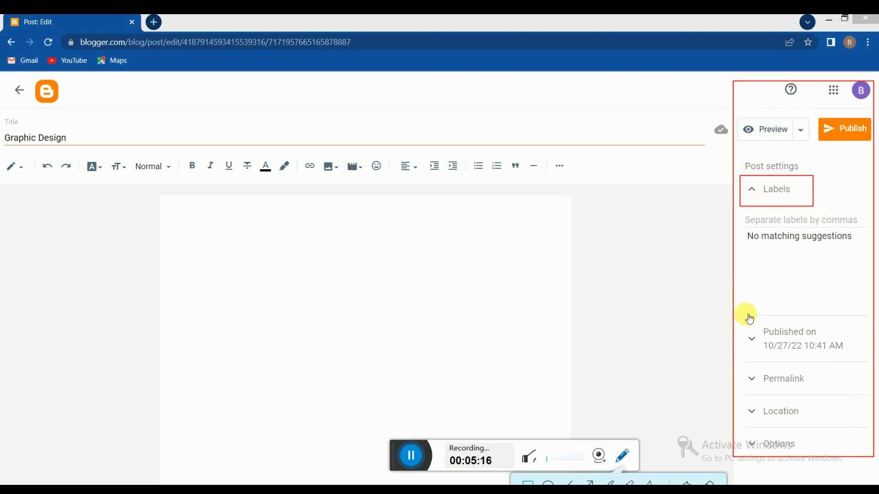
{"action": "mouse_move", "coordinate": [740, 308]}
{"action": "left_mouse_down"}
{"action": "mouse_move", "coordinate": [790, 373]}
{"action": "mouse_move", "coordinate": [860, 376]}
{"action": "left_mouse_up"}
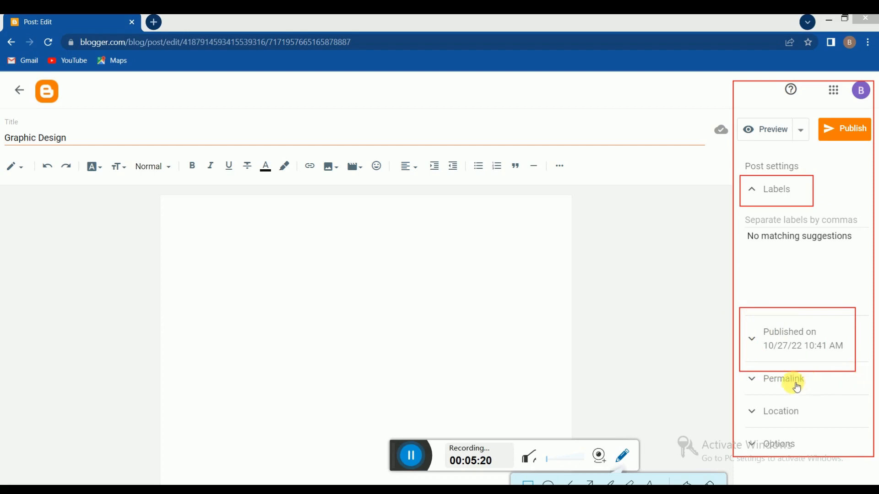
{"action": "mouse_move", "coordinate": [740, 397]}
{"action": "left_mouse_down"}
{"action": "mouse_move", "coordinate": [804, 433]}
{"action": "mouse_move", "coordinate": [823, 432]}
{"action": "left_mouse_up"}
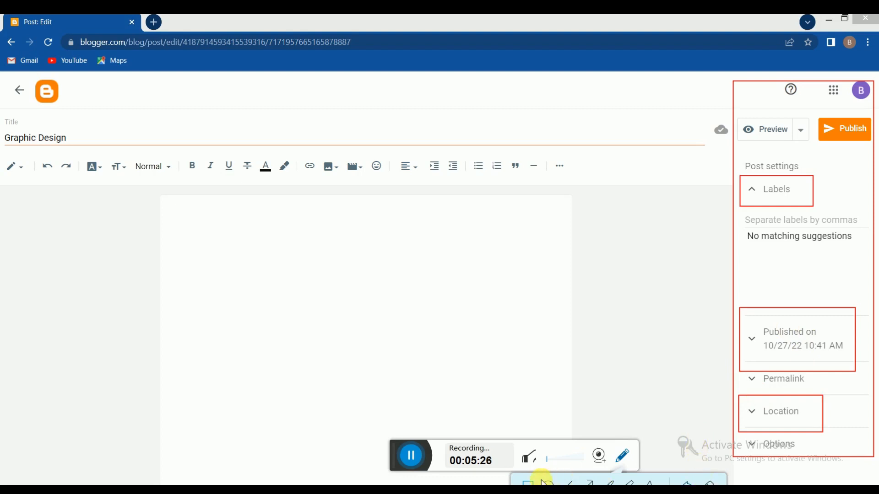
{"action": "left_click", "coordinate": [709, 483]}
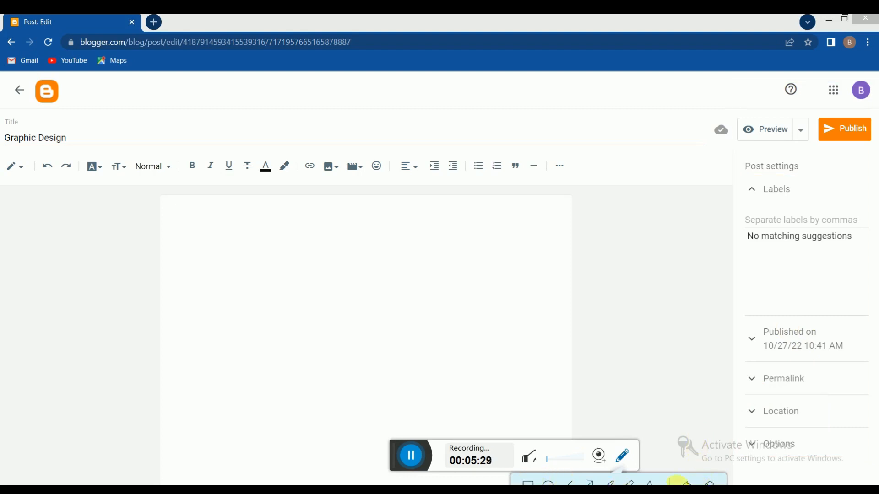
{"action": "left_click_drag", "start_coordinate": [399, 444], "coordinate": [418, 476]}
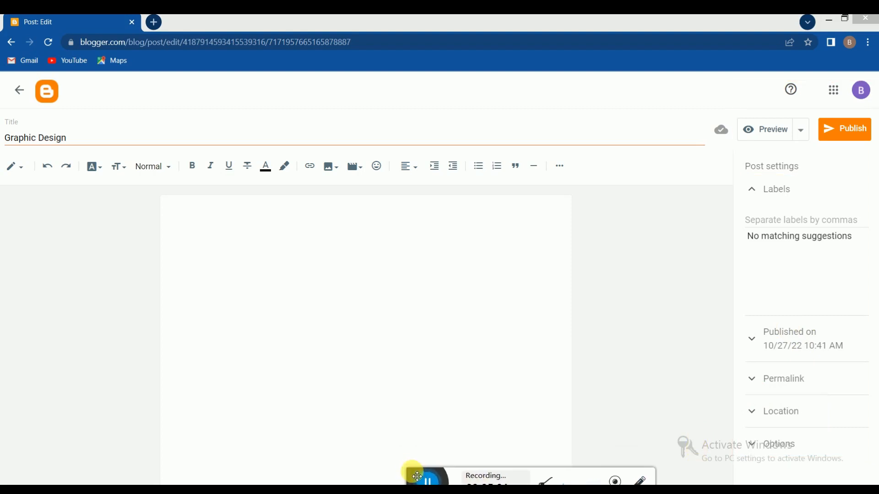
- Add the label "Design" to the post, and review its permalink, location and reader comment settings
{"action": "left_click", "coordinate": [794, 221]}
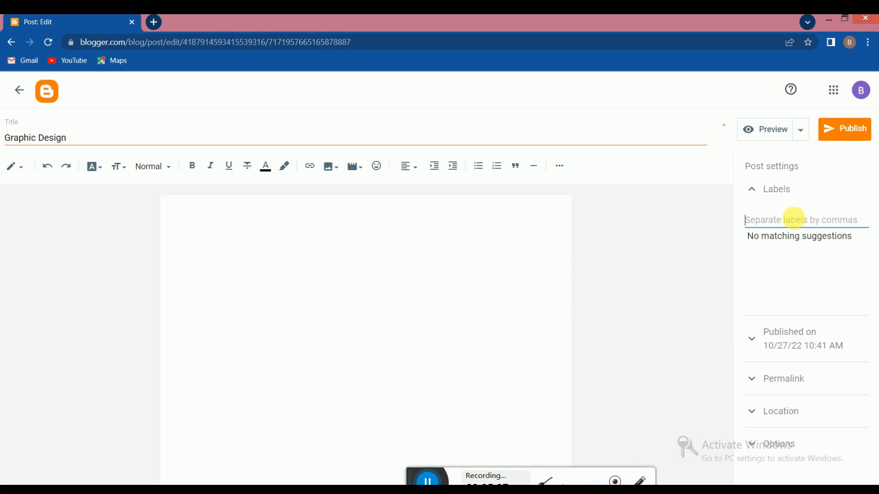
{"action": "type", "text": "Design"}
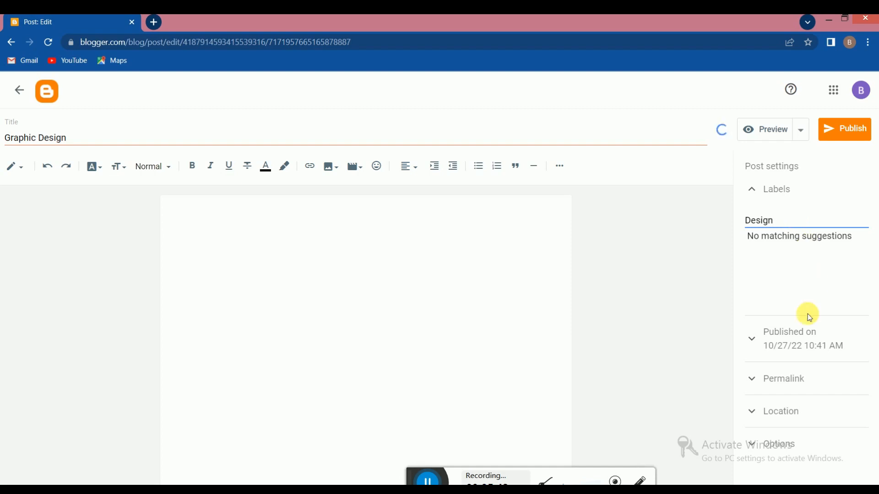
{"action": "left_click", "coordinate": [776, 380]}
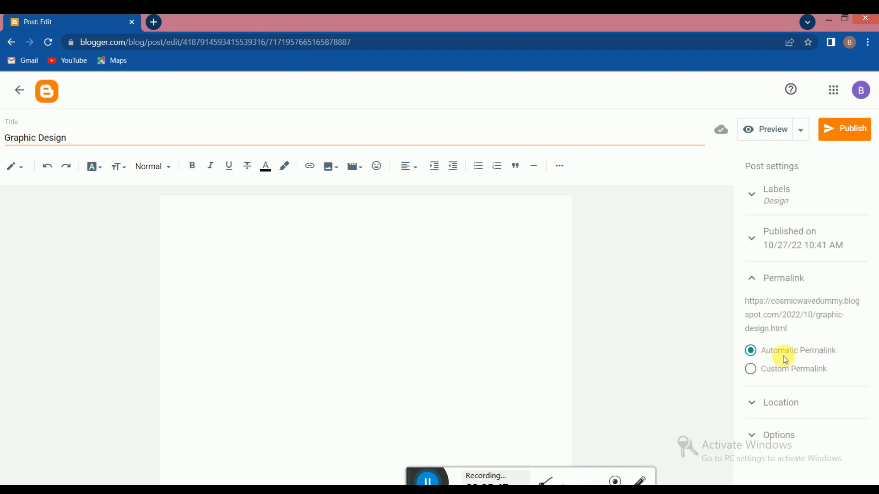
{"action": "left_click", "coordinate": [759, 401]}
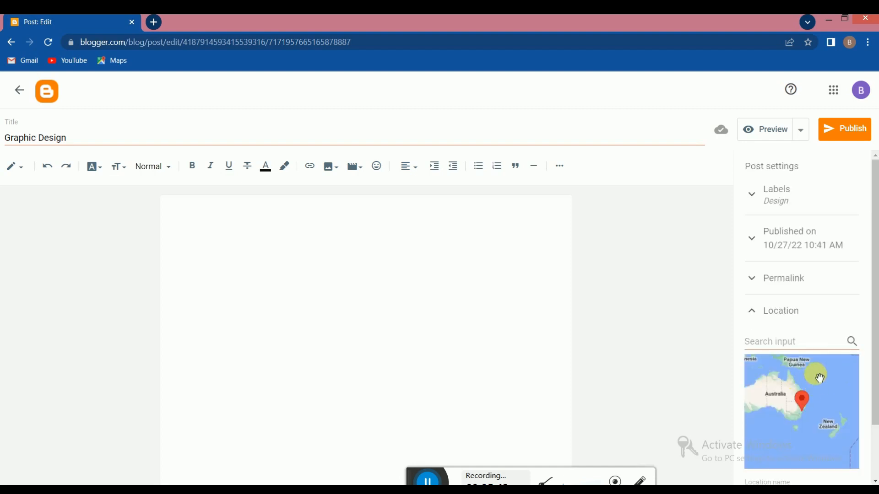
{"action": "scroll", "coordinate": [819, 357], "scroll_direction": "down", "scroll_amount": 2}
{"action": "scroll", "coordinate": [819, 362], "scroll_direction": "down", "scroll_amount": 2}
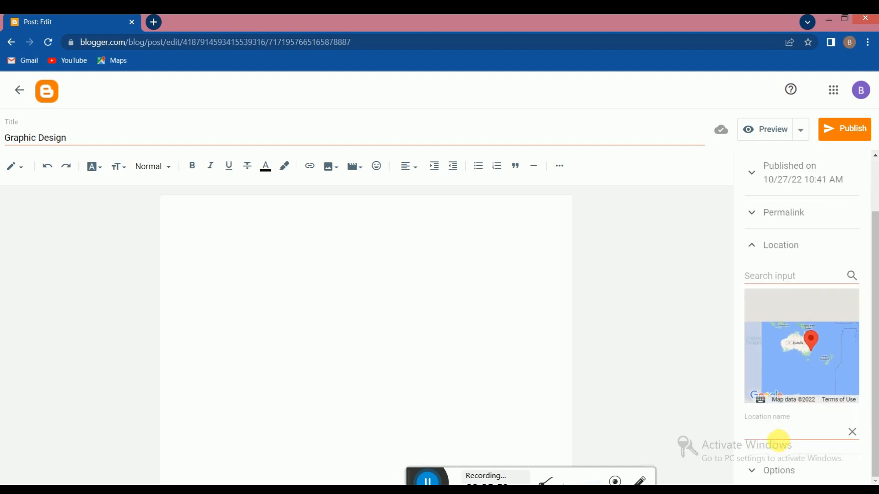
{"action": "left_click", "coordinate": [762, 468]}
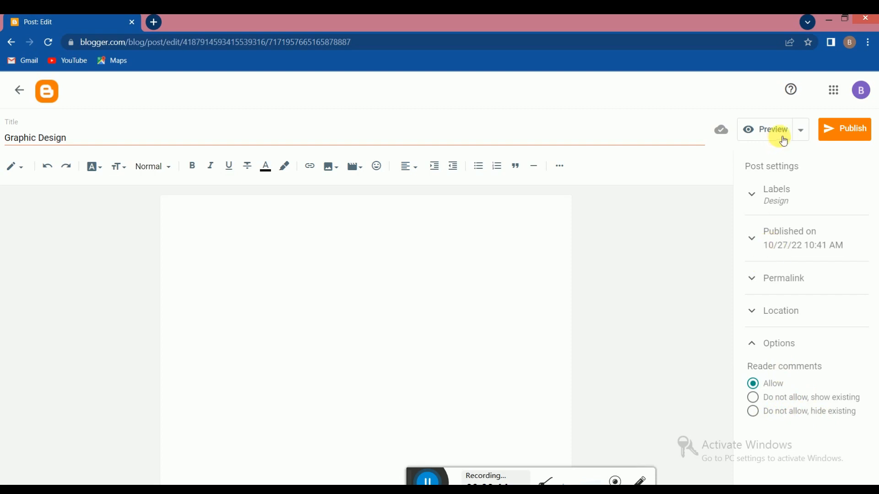
{"action": "left_click", "coordinate": [295, 250]}
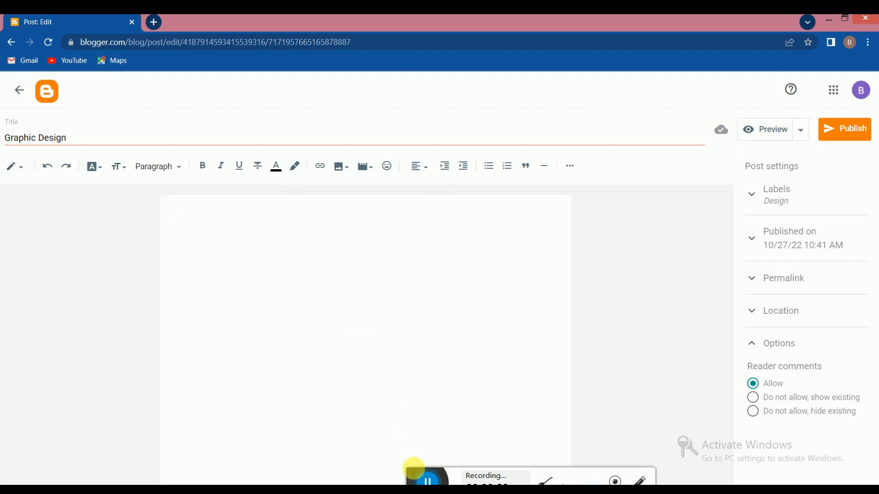
{"action": "left_click", "coordinate": [421, 476]}
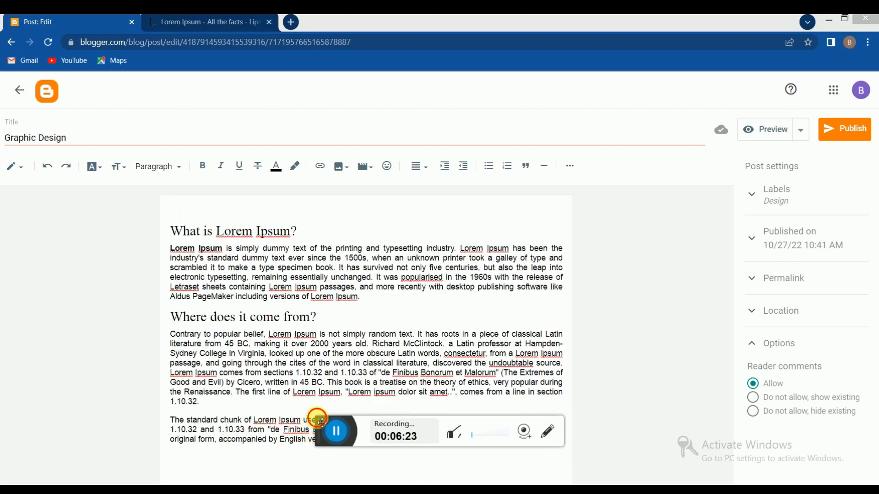
{"action": "left_click_drag", "start_coordinate": [324, 430], "coordinate": [325, 473]}
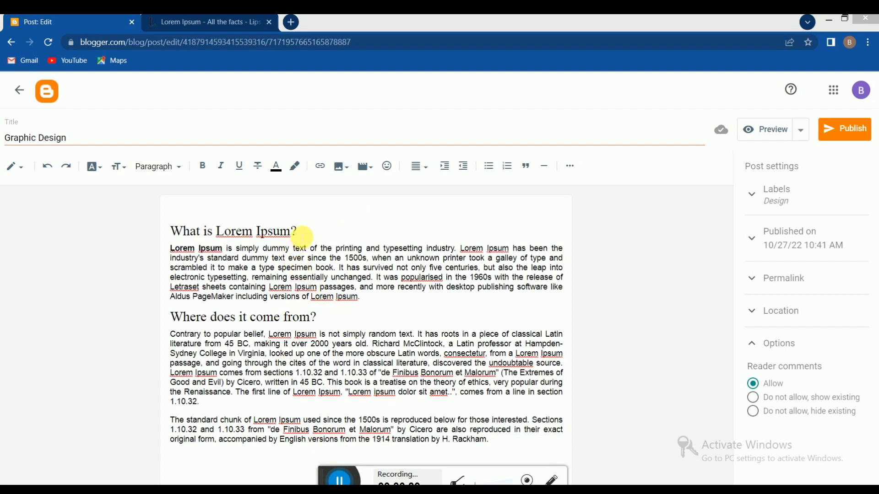
- Make the heading "What is Lorem Ipsum?" bold, underlined and red
{"action": "left_click_drag", "start_coordinate": [297, 232], "coordinate": [170, 232]}
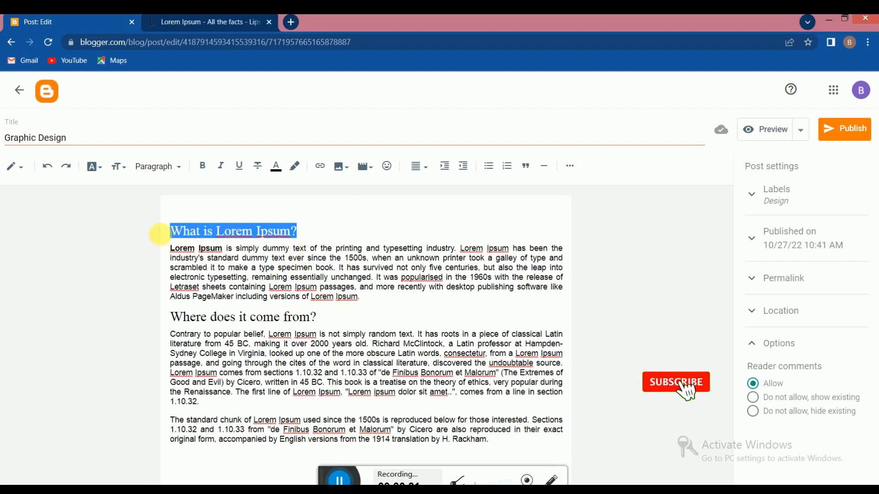
{"action": "left_click", "coordinate": [203, 166]}
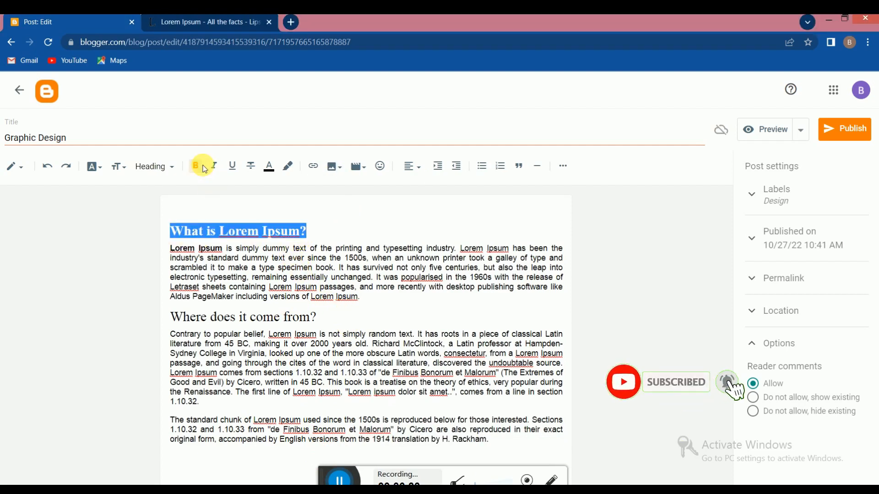
{"action": "left_click", "coordinate": [234, 174]}
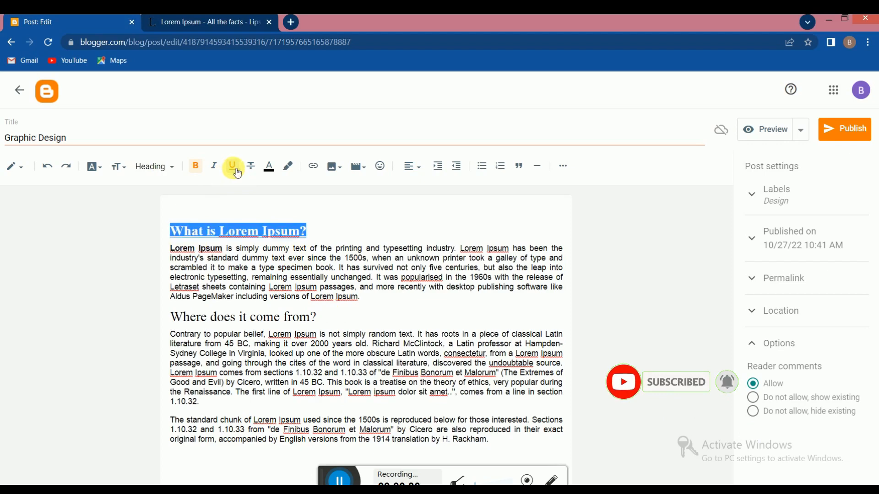
{"action": "left_click", "coordinate": [269, 167]}
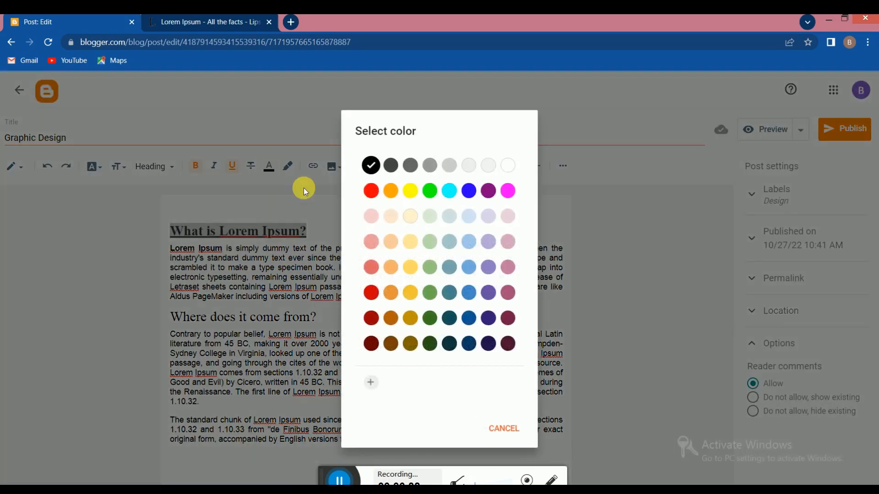
{"action": "left_click", "coordinate": [371, 191]}
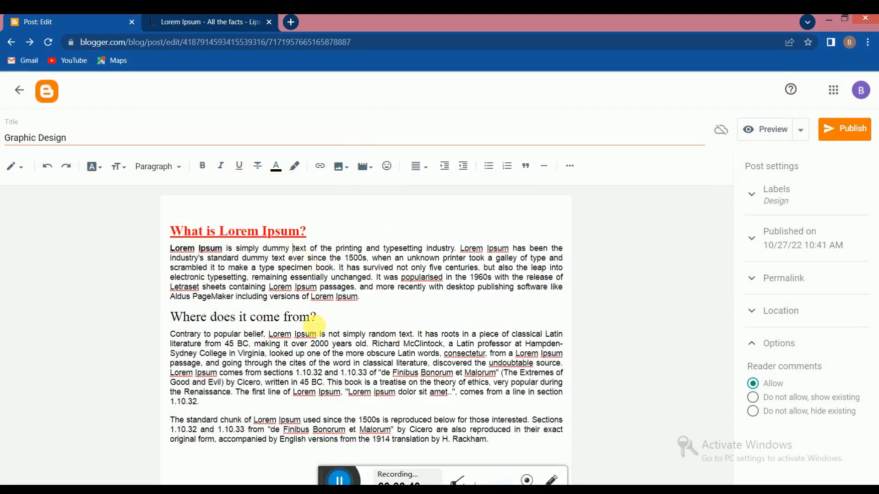
- Colour the heading "Where does it come from?" red and make it bold and italic
{"action": "left_click_drag", "start_coordinate": [319, 318], "coordinate": [167, 316]}
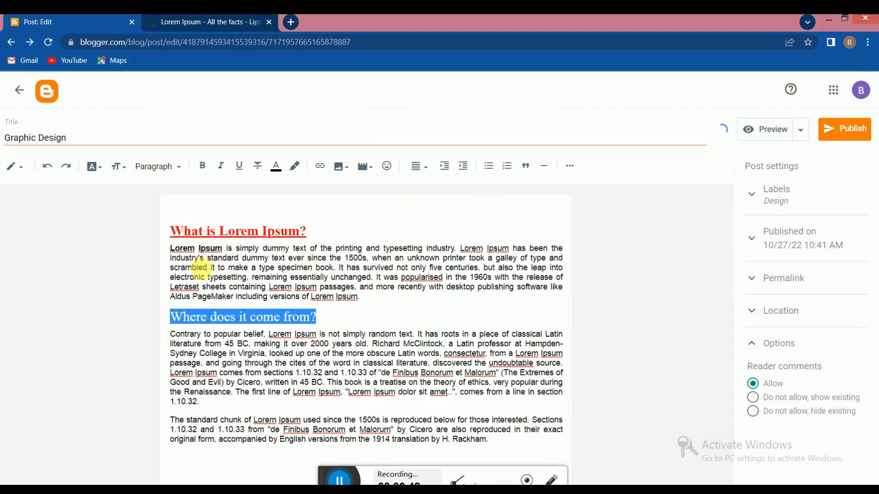
{"action": "left_click", "coordinate": [279, 174]}
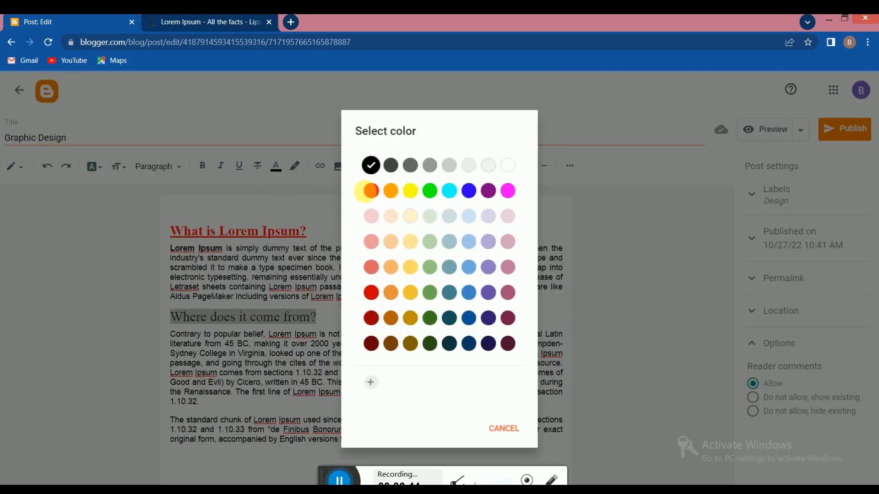
{"action": "left_click", "coordinate": [376, 196]}
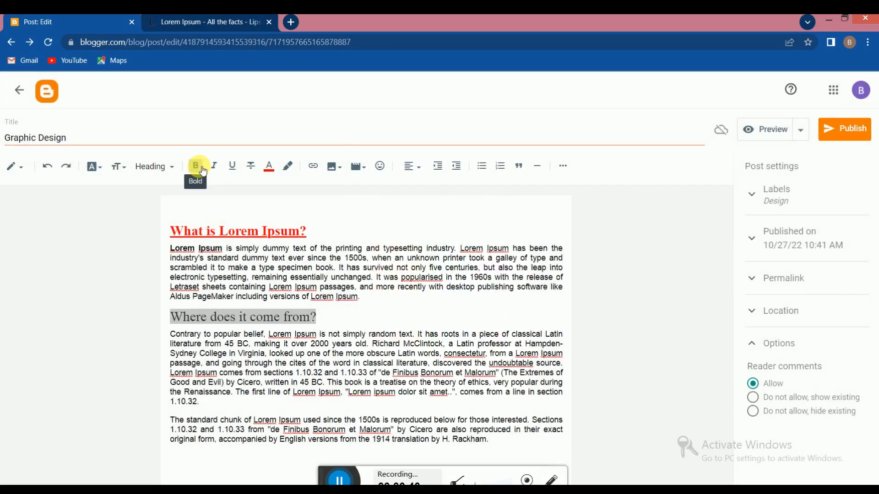
{"action": "left_click", "coordinate": [196, 166]}
{"action": "left_click", "coordinate": [215, 168]}
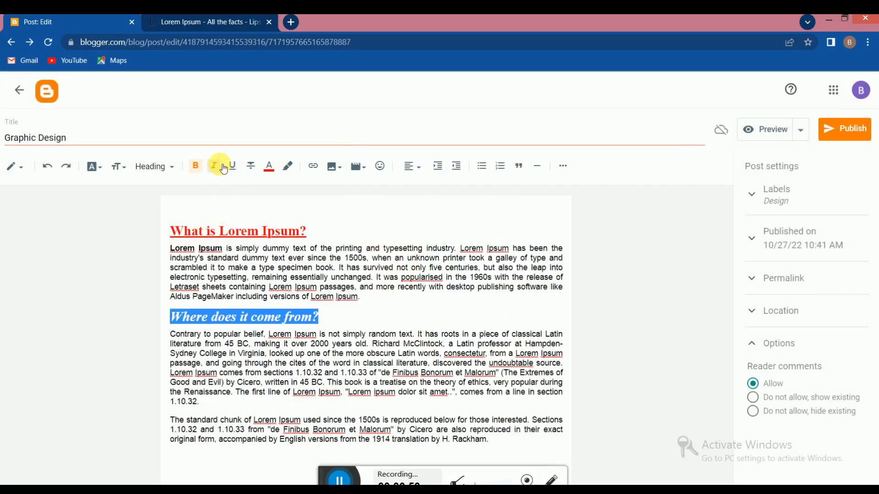
{"action": "left_click", "coordinate": [359, 320]}
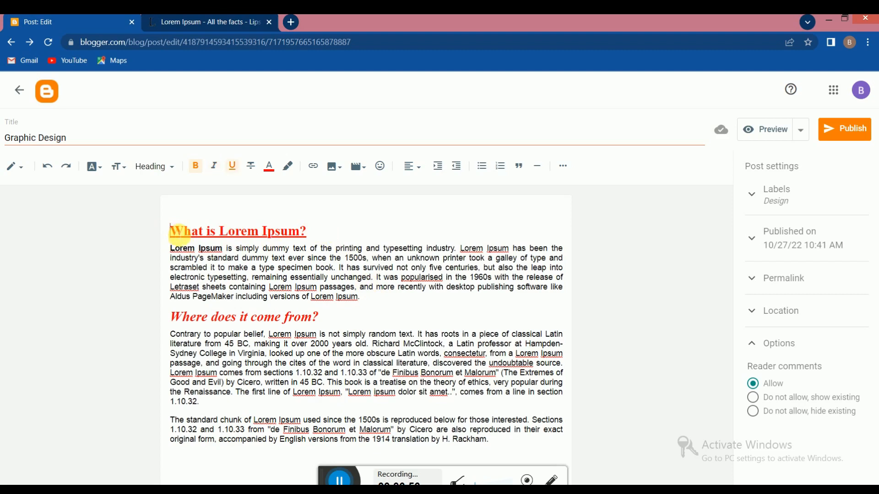
- Add a blank line above the "What is Lorem Ipsum?" heading and start uploading an image from the computer
{"action": "left_click", "coordinate": [181, 233]}
{"action": "key", "text": "Return"}
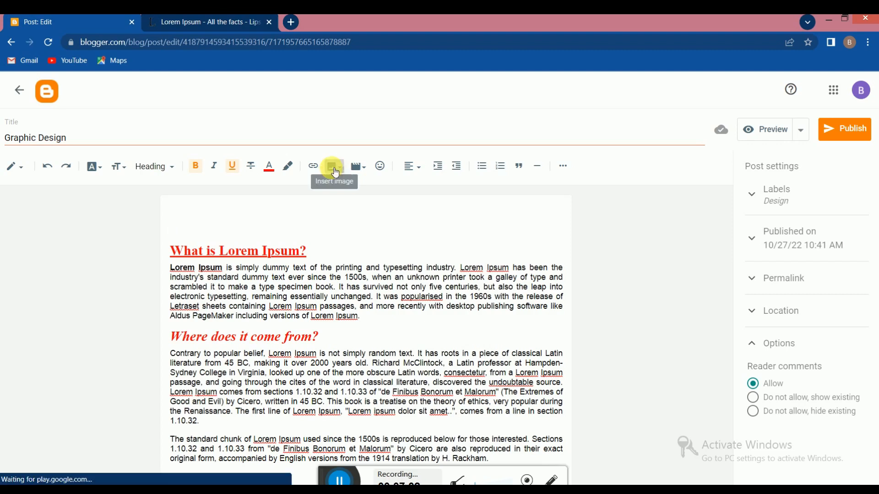
{"action": "left_click", "coordinate": [335, 174]}
{"action": "left_click", "coordinate": [390, 196]}
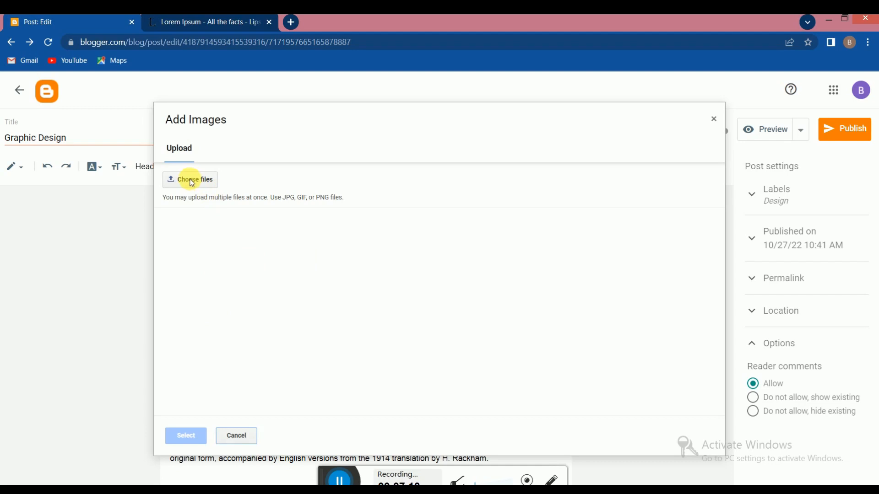
- Upload the "HD-wallpaper-good-looking-girl-model" image from the desktop's Wallpaper folder and insert it into the post
{"action": "left_click", "coordinate": [192, 182]}
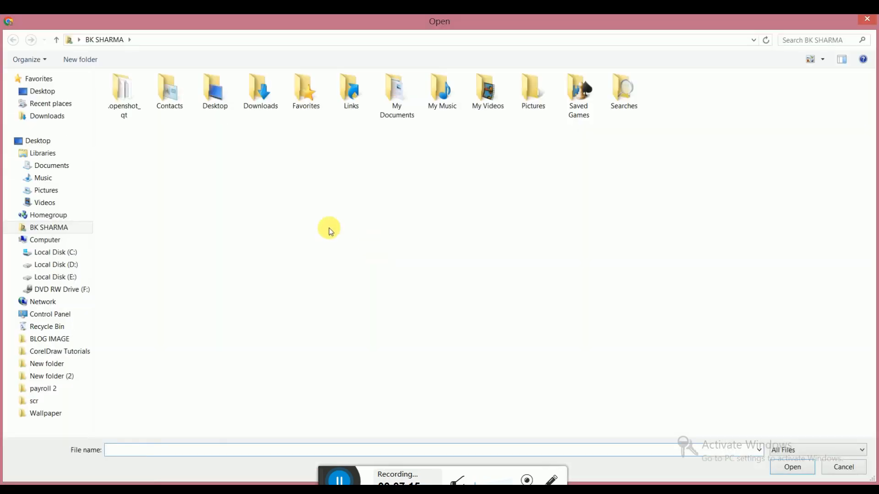
{"action": "left_click", "coordinate": [41, 92]}
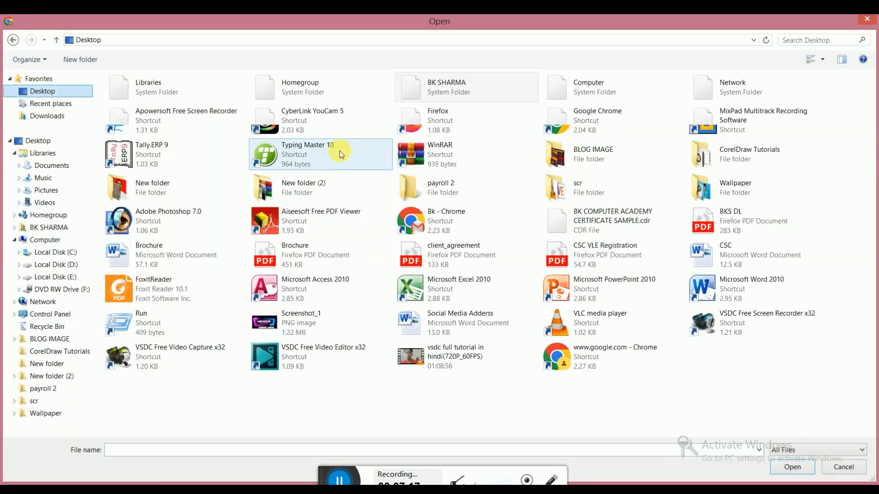
{"action": "left_click", "coordinate": [323, 195]}
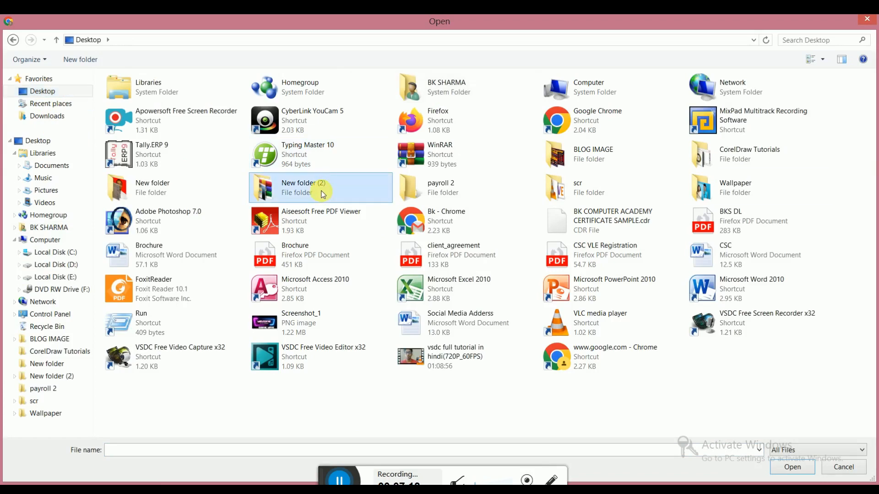
{"action": "key", "text": "w"}
{"action": "key", "text": "Return"}
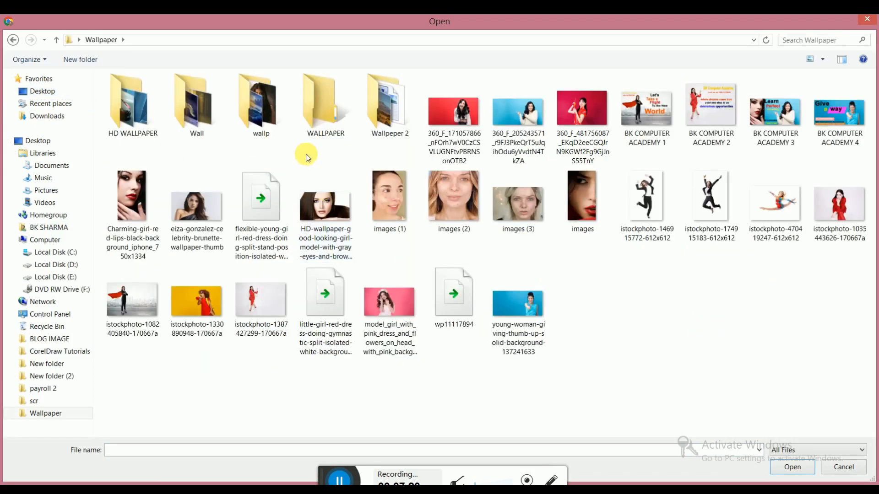
{"action": "double_click", "coordinate": [331, 223]}
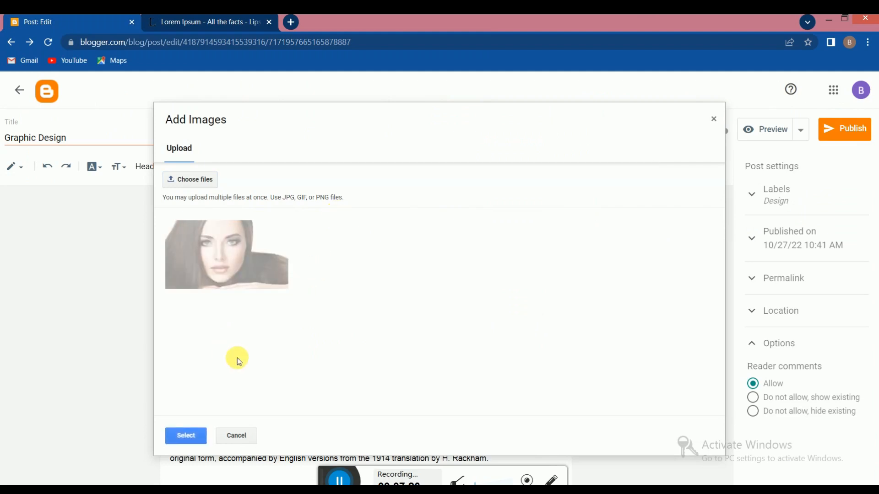
{"action": "left_click", "coordinate": [187, 437]}
- Set the size of the inserted image to Large
{"action": "left_click", "coordinate": [280, 329]}
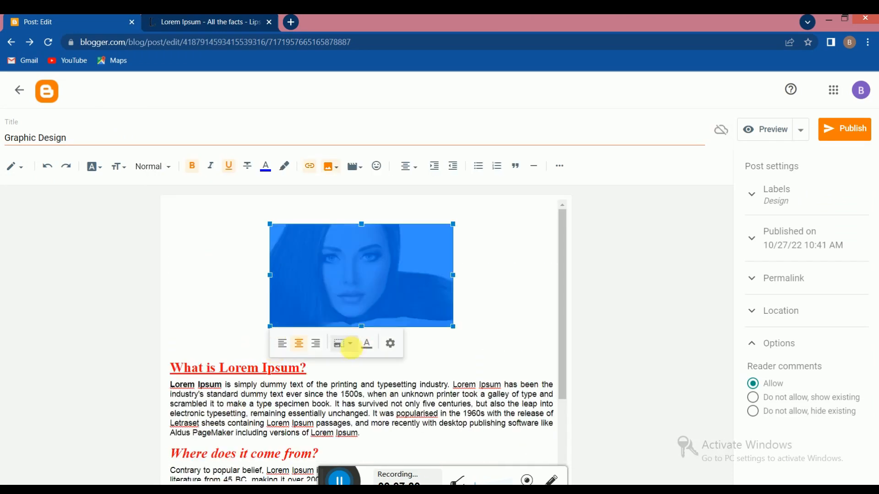
{"action": "left_click", "coordinate": [353, 346]}
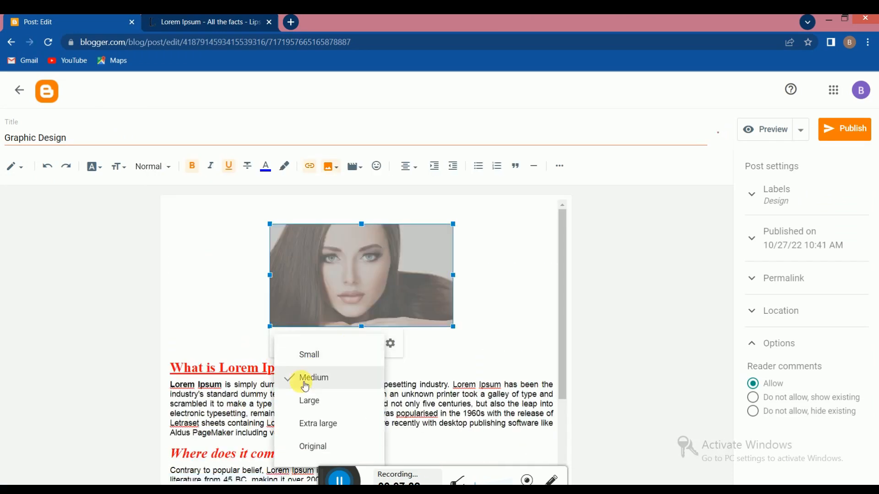
{"action": "left_click", "coordinate": [307, 402]}
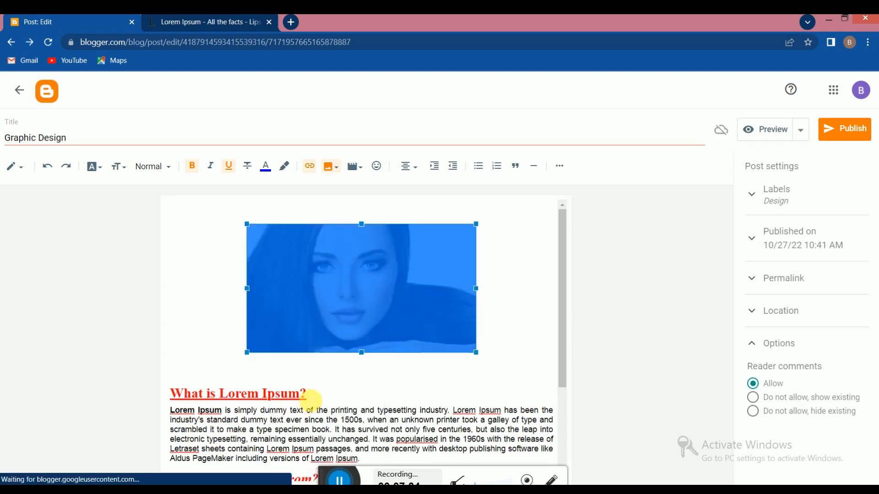
{"action": "left_click", "coordinate": [358, 337]}
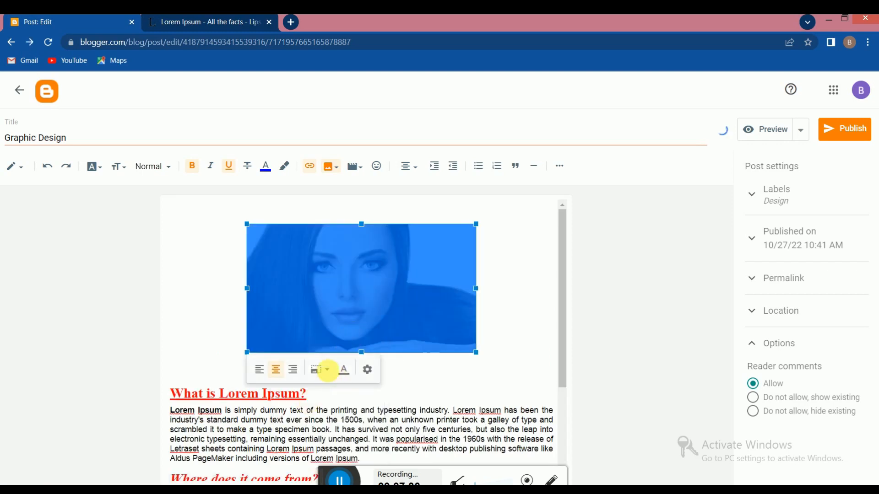
- Try the Extra large and Original sizes on the image above the "What is Lorem Ipsum?" heading
{"action": "left_click", "coordinate": [329, 371]}
{"action": "left_click", "coordinate": [303, 432]}
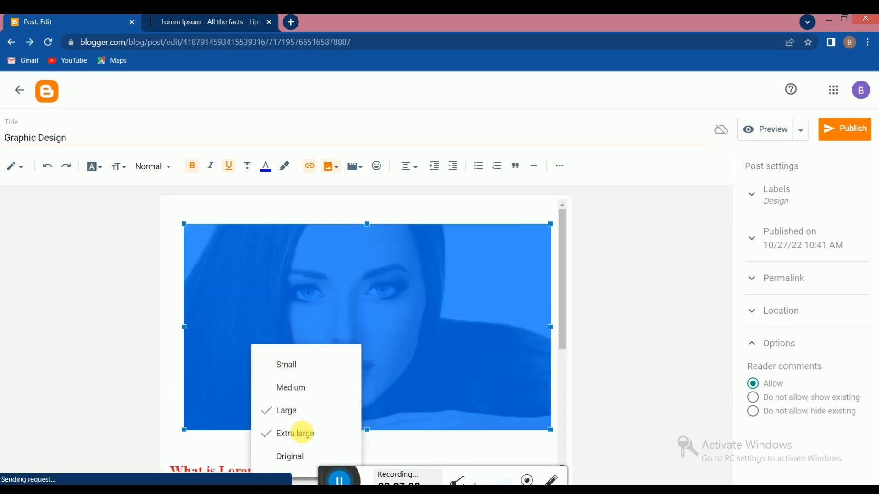
{"action": "scroll", "coordinate": [347, 337], "scroll_direction": "down", "scroll_amount": 4}
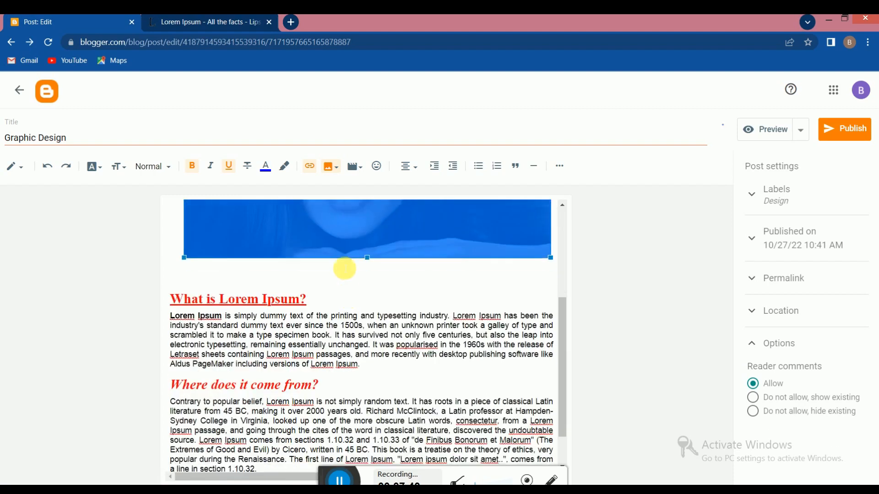
{"action": "left_click", "coordinate": [346, 246]}
{"action": "left_click", "coordinate": [268, 276]}
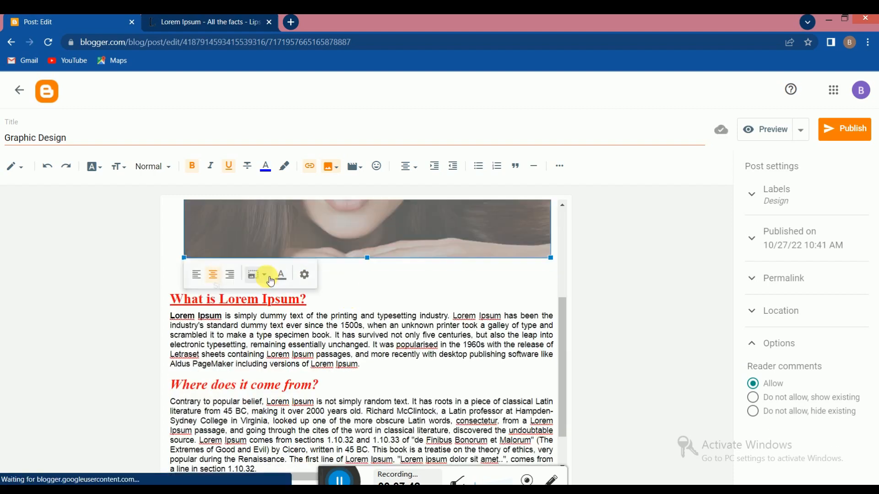
{"action": "left_click", "coordinate": [236, 381]}
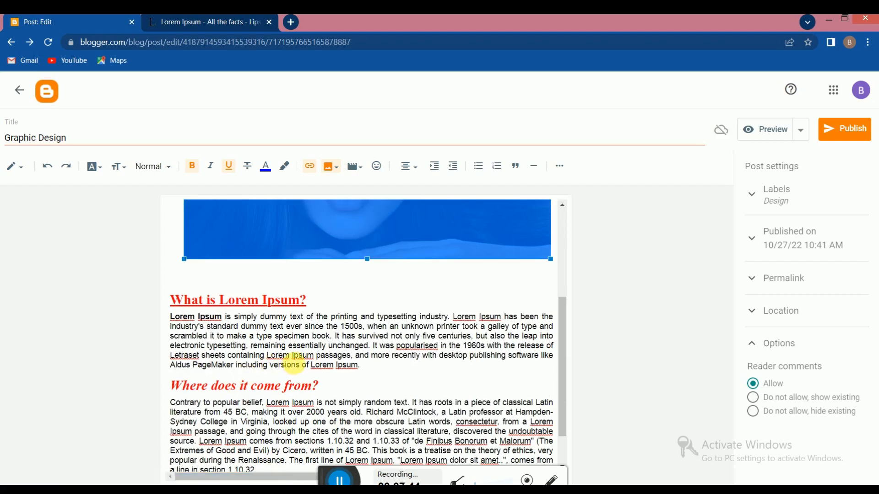
{"action": "scroll", "coordinate": [300, 358], "scroll_direction": "down", "scroll_amount": 3}
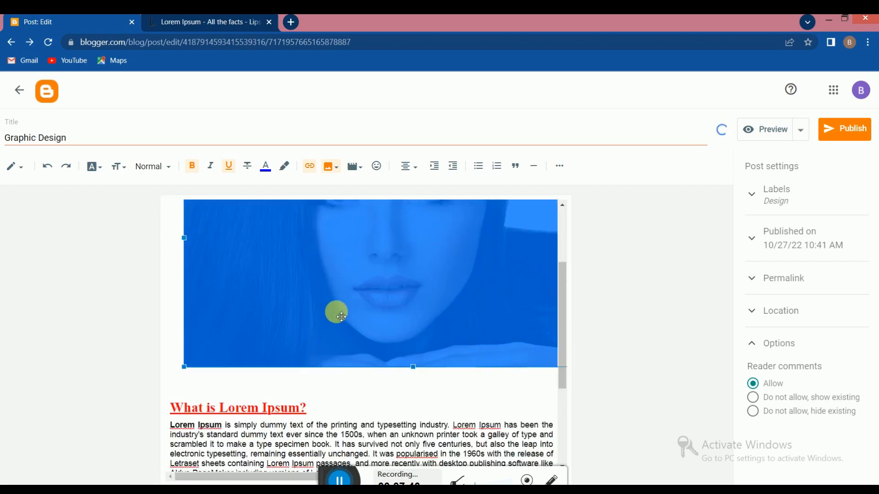
- Set the size of the image above the "What is Lorem Ipsum?" heading to Extra large and deselect it
{"action": "left_click", "coordinate": [340, 302]}
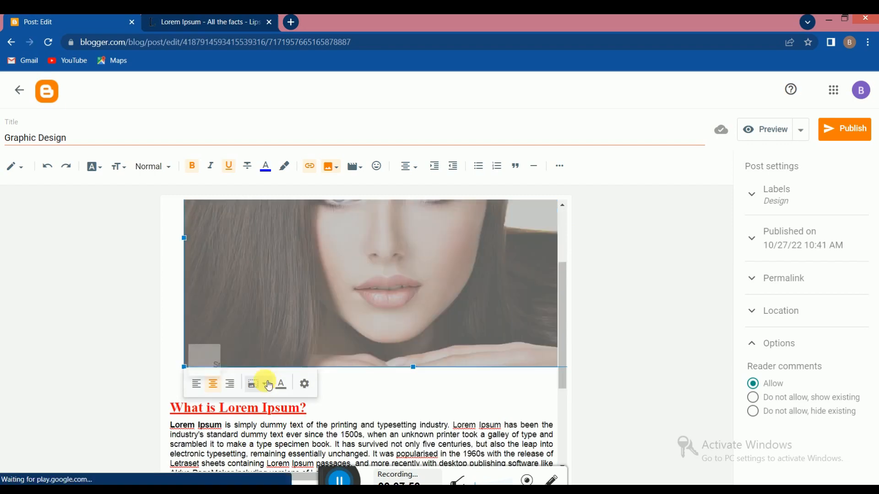
{"action": "left_click", "coordinate": [269, 386]}
{"action": "left_click", "coordinate": [223, 433]}
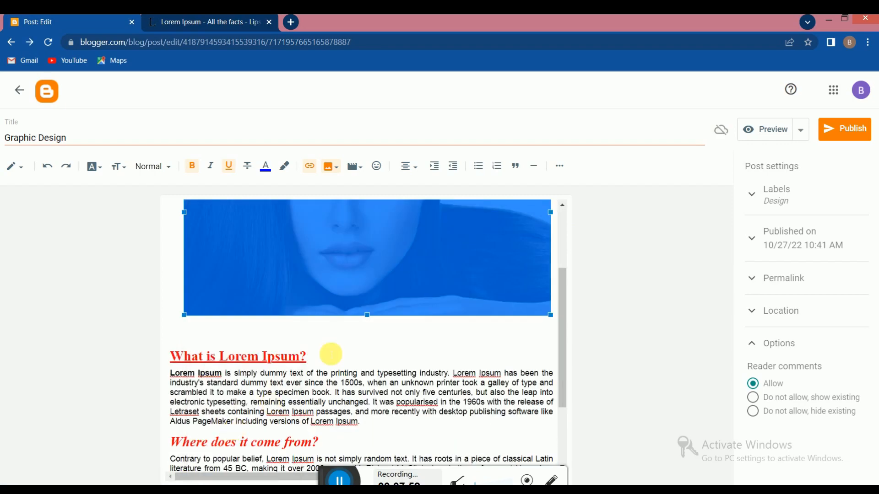
{"action": "left_click", "coordinate": [362, 397]}
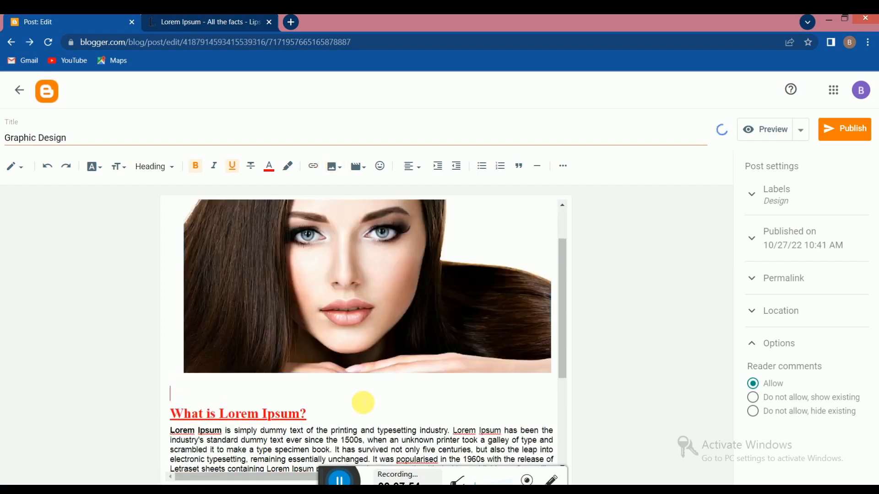
- Upload "eiza-gonzalez-celebrity-brunette-wallpaper-thumb" from the Wallpaper folder and insert it above the "The standard chunk of Lorem Ipsum" paragraph
{"action": "scroll", "coordinate": [365, 402], "scroll_direction": "down", "scroll_amount": 5}
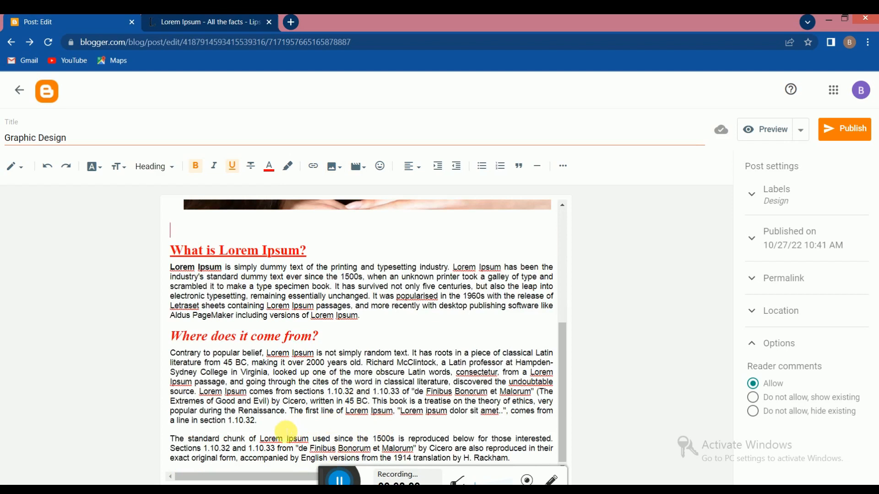
{"action": "left_click", "coordinate": [286, 431]}
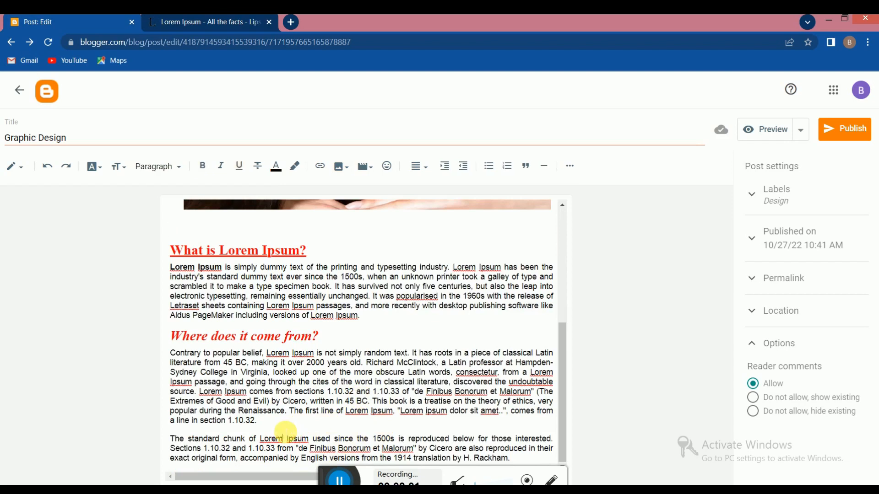
{"action": "left_click", "coordinate": [339, 172]}
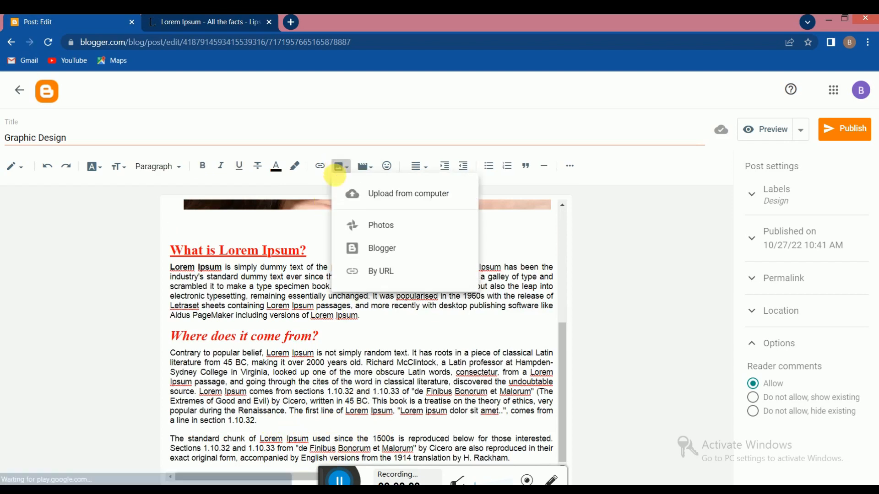
{"action": "left_click", "coordinate": [379, 196]}
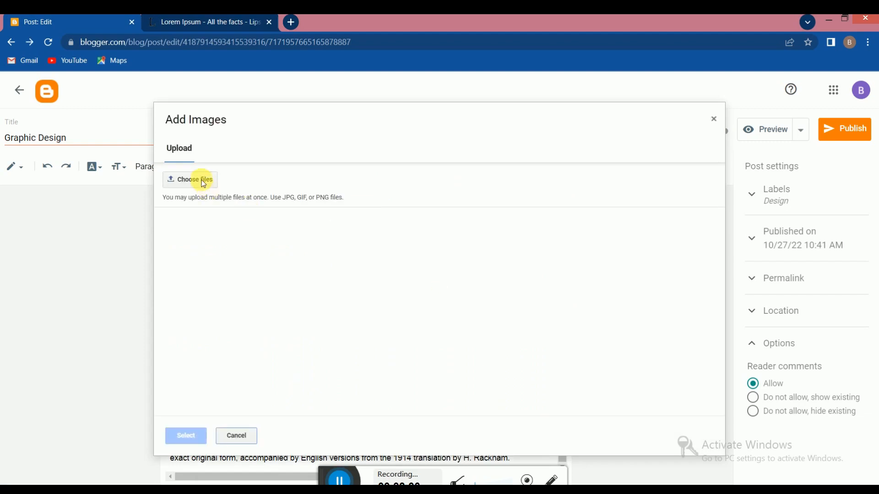
{"action": "left_click", "coordinate": [203, 182]}
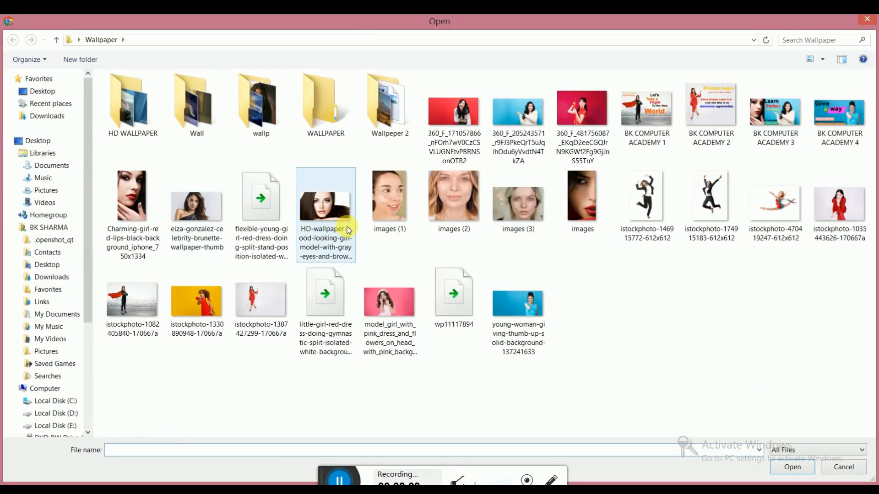
{"action": "left_click", "coordinate": [207, 211]}
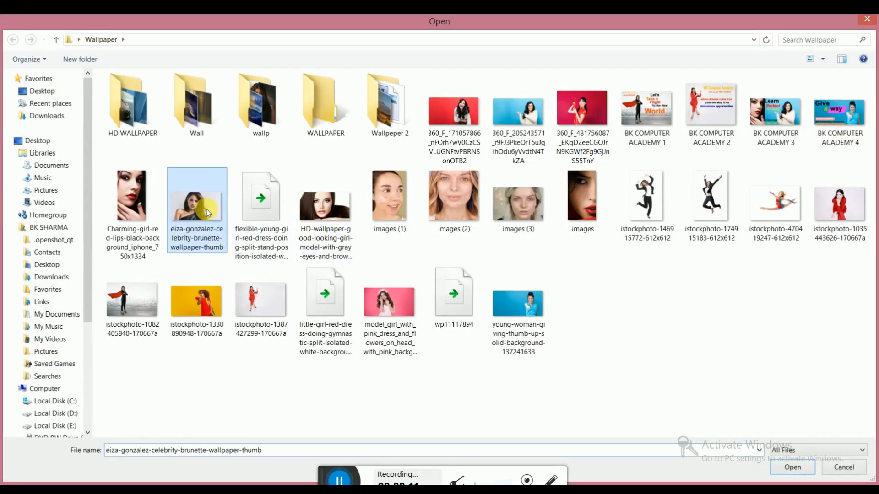
{"action": "double_click", "coordinate": [207, 211]}
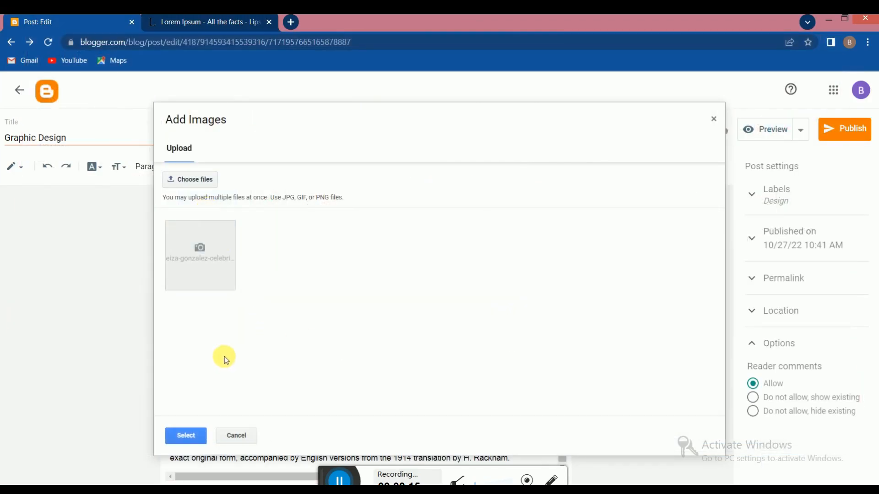
{"action": "left_click", "coordinate": [183, 435]}
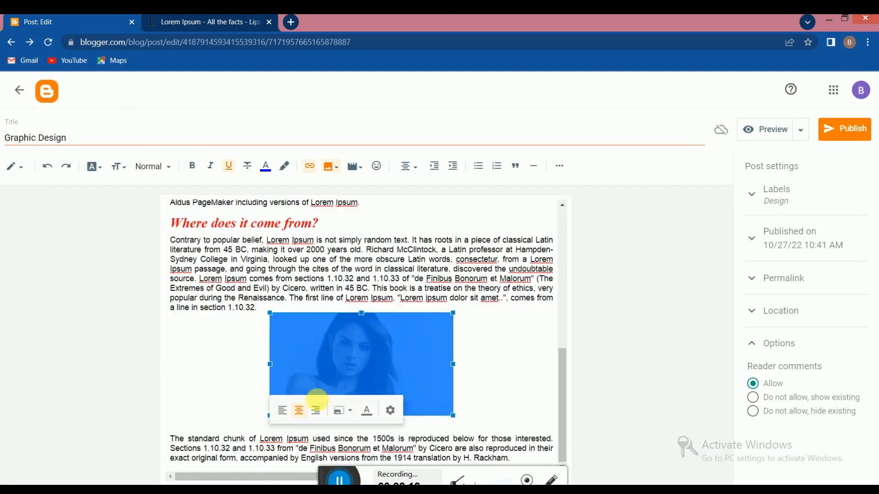
- Set the size of the second image to Extra large and deselect it
{"action": "left_click", "coordinate": [352, 414]}
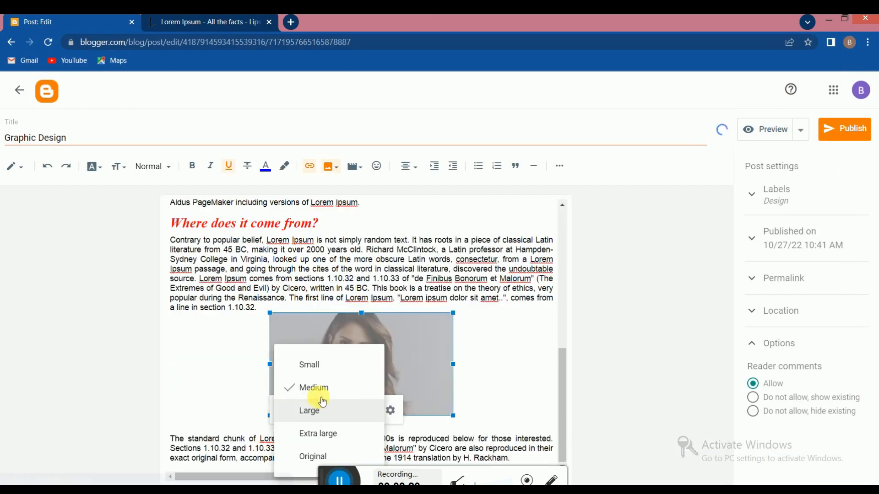
{"action": "left_click", "coordinate": [316, 432]}
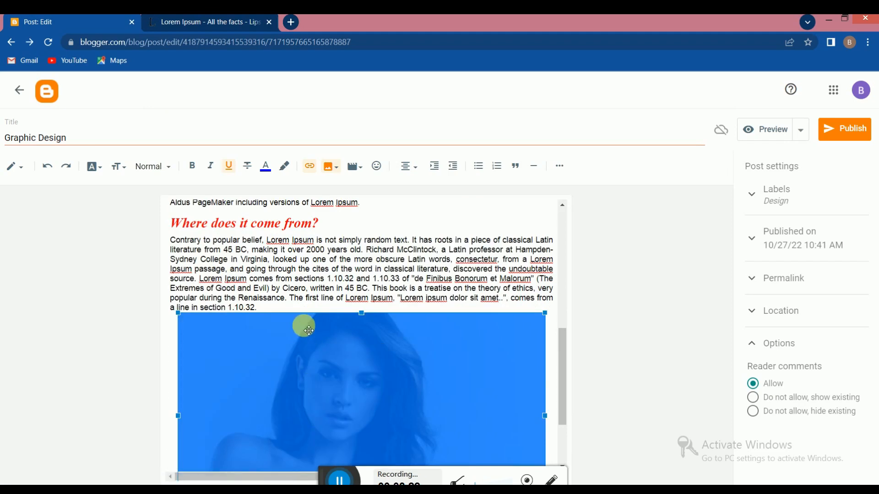
{"action": "left_click", "coordinate": [342, 278]}
{"action": "scroll", "coordinate": [357, 339], "scroll_direction": "down", "scroll_amount": 2}
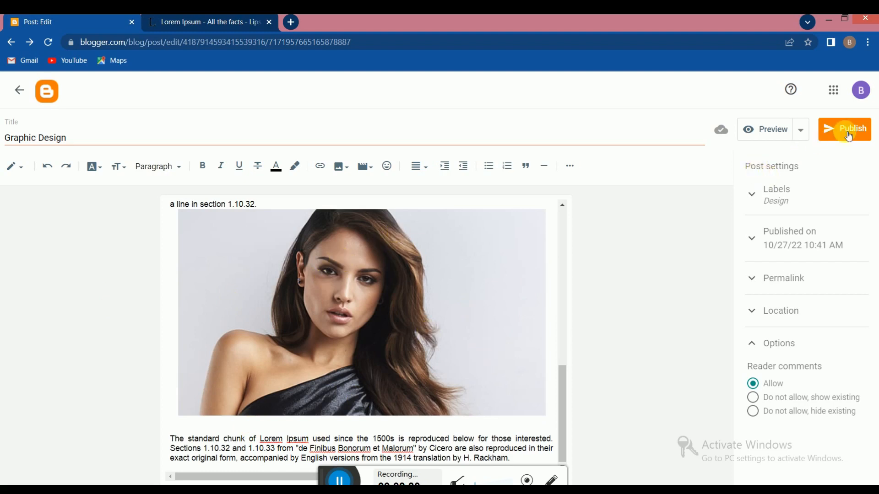
- Preview the post, check it down to the comment area, and close the preview
{"action": "left_click", "coordinate": [786, 132]}
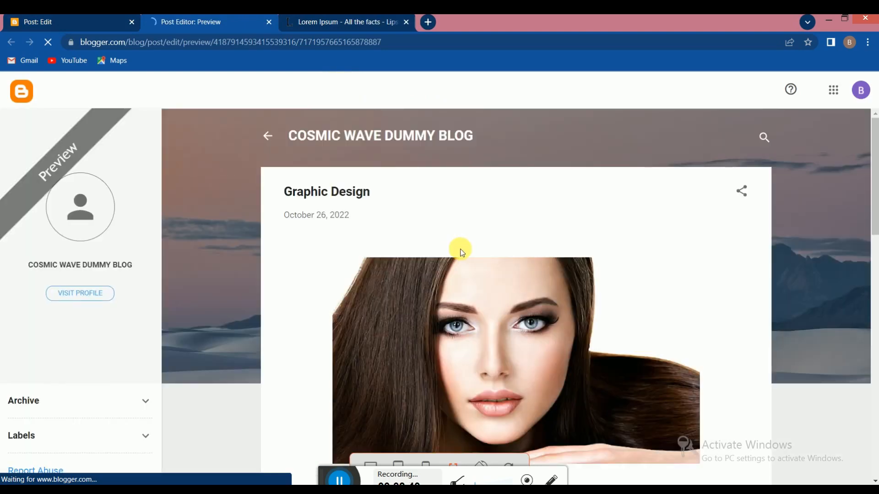
{"action": "scroll", "coordinate": [461, 251], "scroll_direction": "down", "scroll_amount": 15}
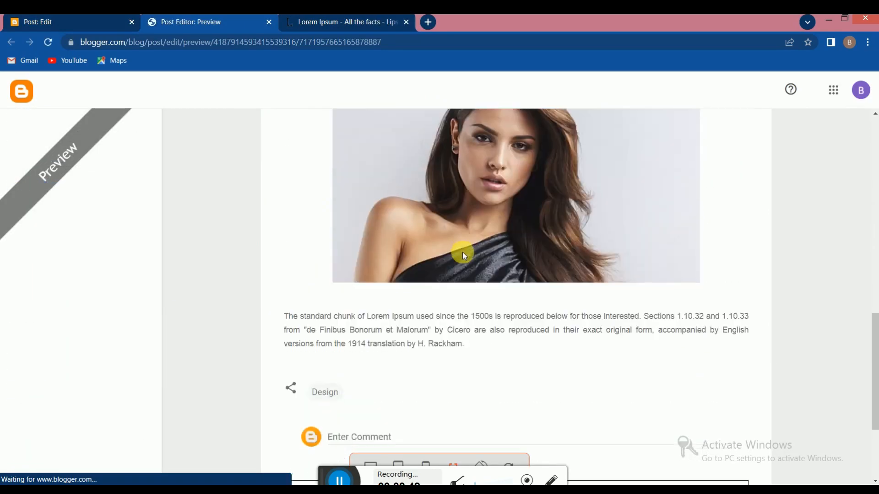
{"action": "scroll", "coordinate": [460, 251], "scroll_direction": "down", "scroll_amount": 3}
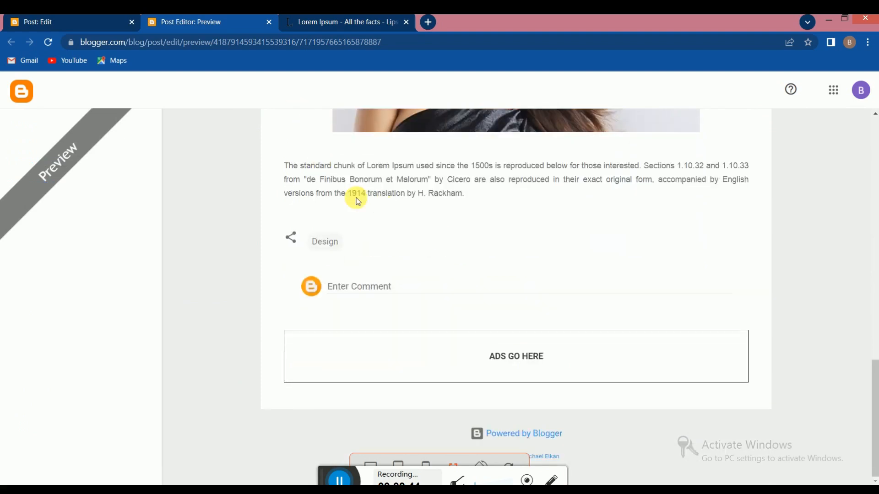
{"action": "left_click", "coordinate": [269, 22]}
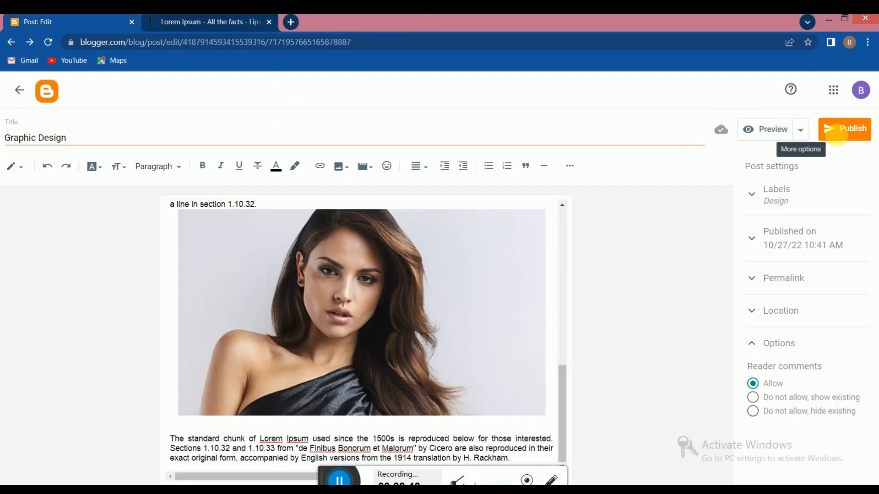
- Publish the Graphic Design post and open its live page from the post list
{"action": "left_click", "coordinate": [844, 128]}
{"action": "left_click", "coordinate": [484, 307]}
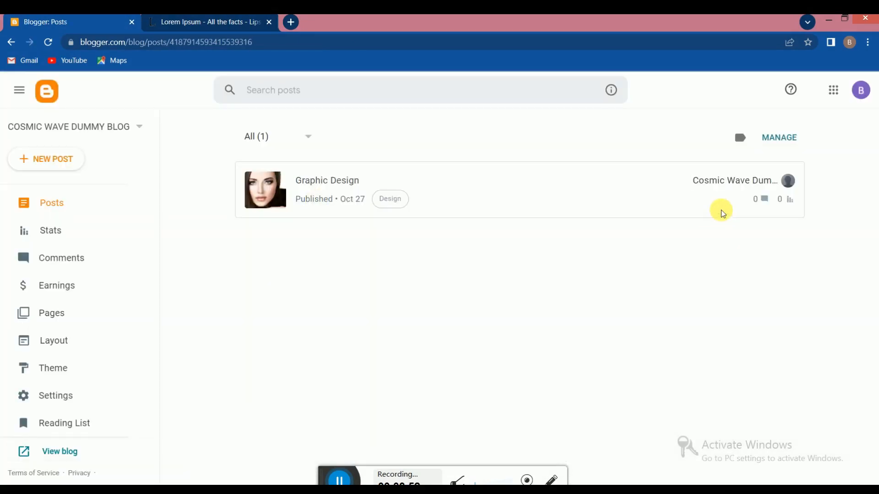
{"action": "mouse_move", "coordinate": [764, 188]}
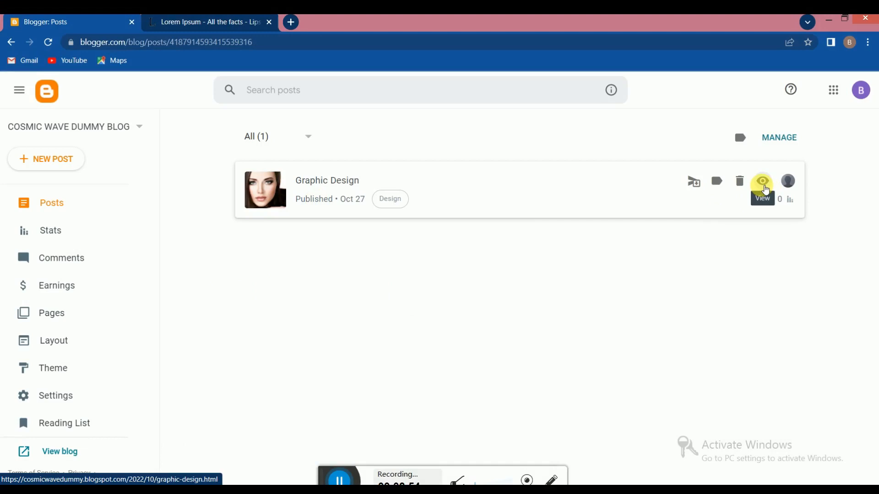
{"action": "left_click", "coordinate": [762, 182]}
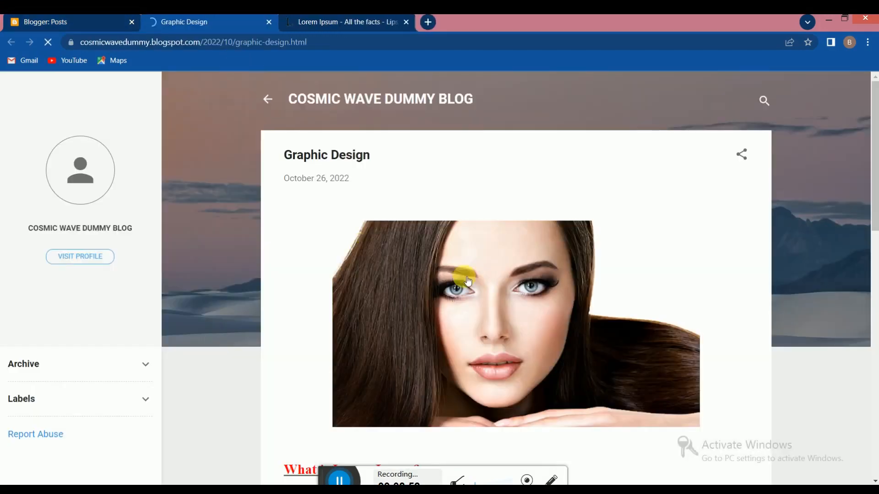
- Look through the published post and close both its page and the Lorem Ipsum reference page
{"action": "scroll", "coordinate": [435, 274], "scroll_direction": "down", "scroll_amount": 4}
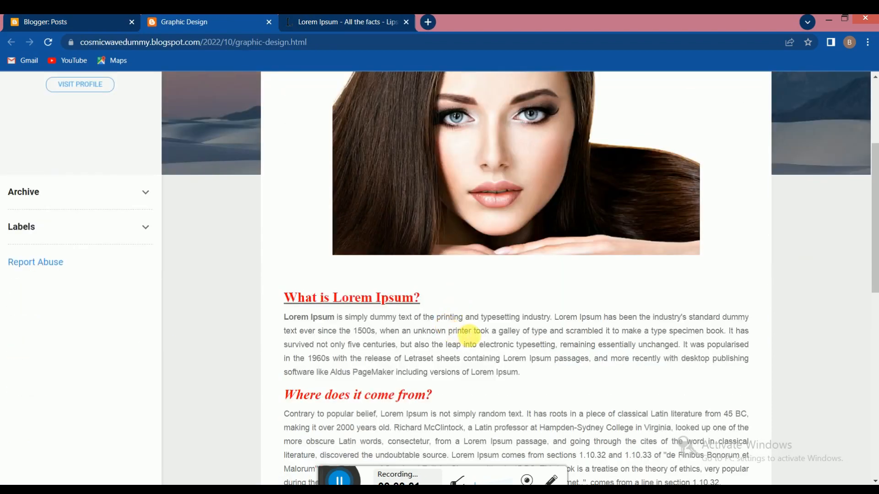
{"action": "left_click_drag", "start_coordinate": [463, 331], "coordinate": [515, 359]}
{"action": "left_click", "coordinate": [515, 367]}
{"action": "scroll", "coordinate": [383, 293], "scroll_direction": "up", "scroll_amount": 4}
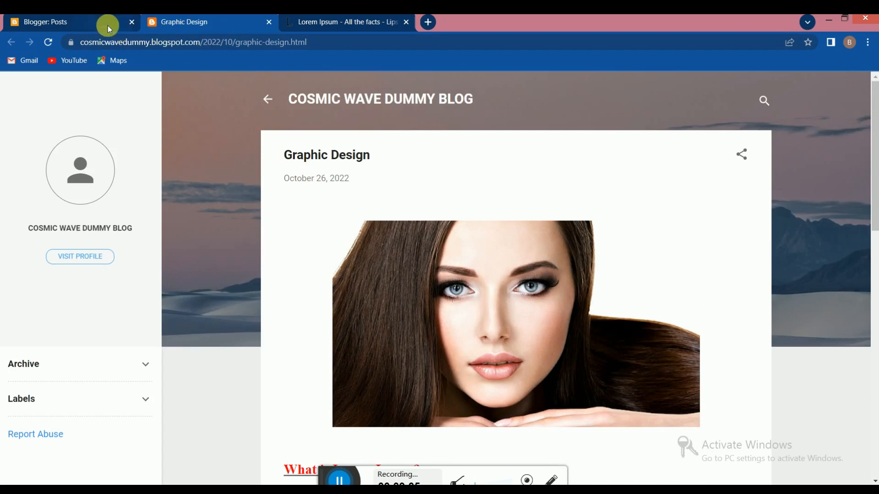
{"action": "left_click", "coordinate": [94, 23]}
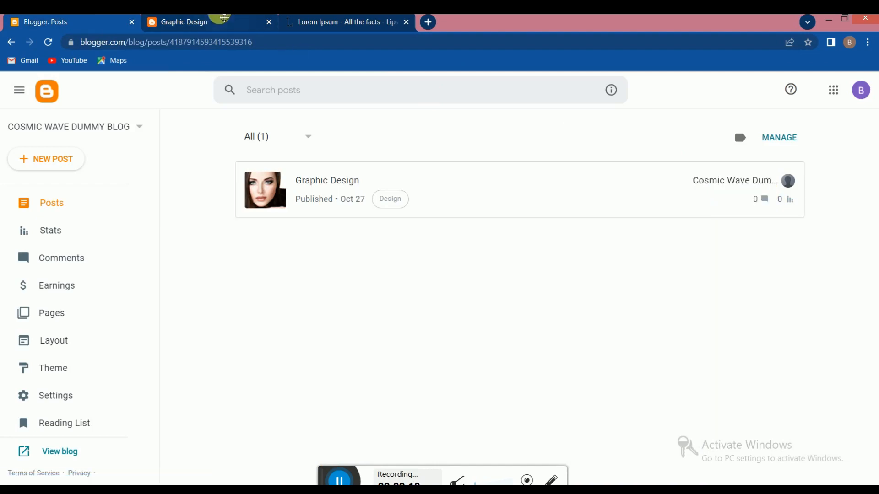
{"action": "left_click", "coordinate": [218, 21]}
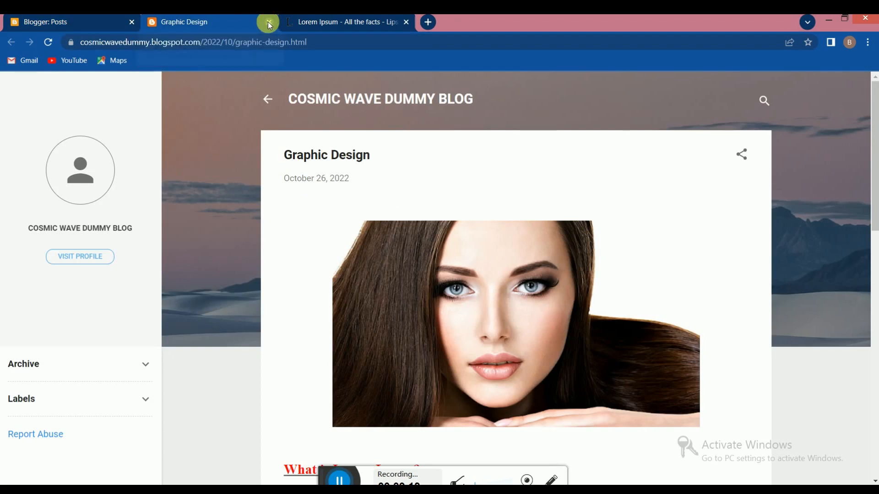
{"action": "left_click", "coordinate": [269, 23]}
{"action": "left_click", "coordinate": [270, 22]}
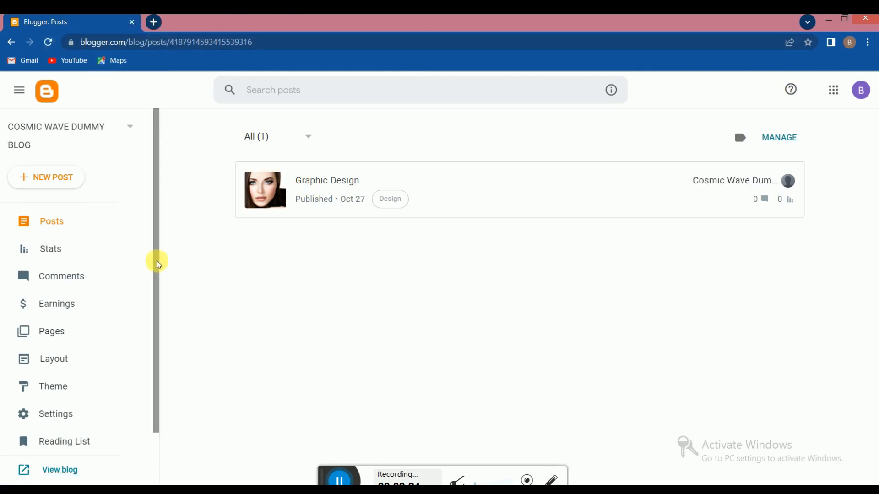
- Open the blog's theme page, check the extra options for the Contempo Light theme, and close them without choosing any
{"action": "left_click_drag", "start_coordinate": [158, 254], "coordinate": [152, 330]}
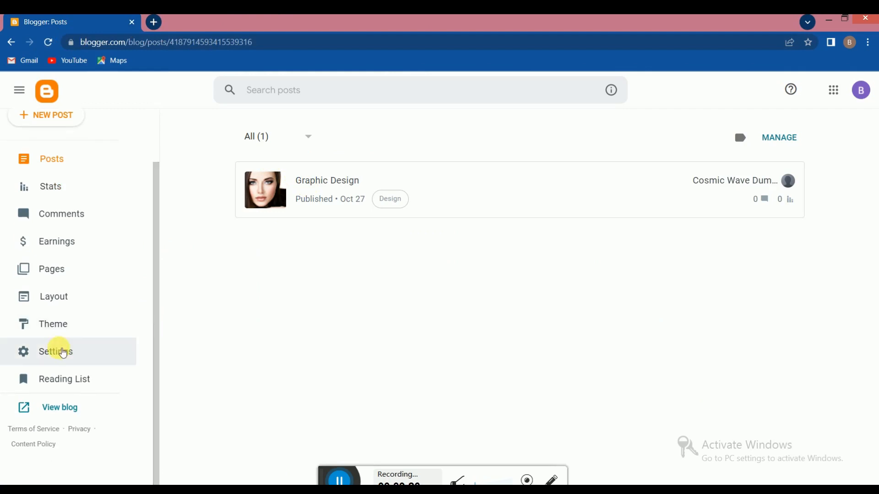
{"action": "left_click", "coordinate": [57, 332]}
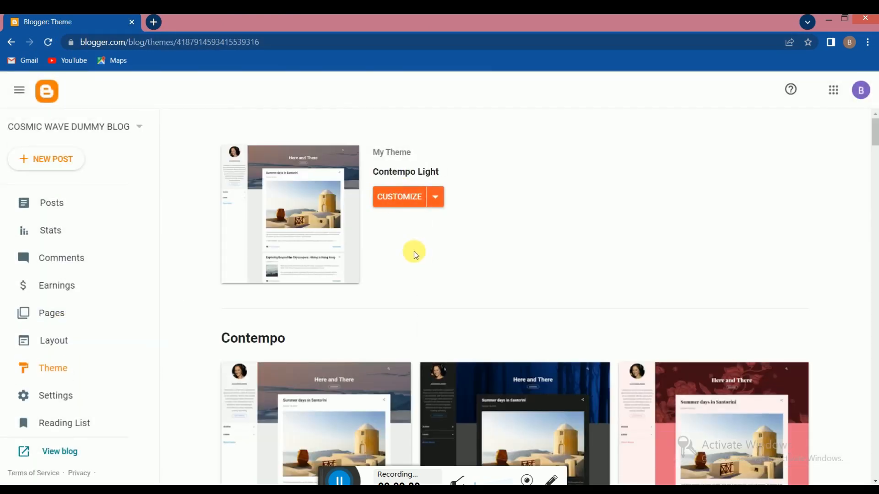
{"action": "left_click", "coordinate": [436, 198]}
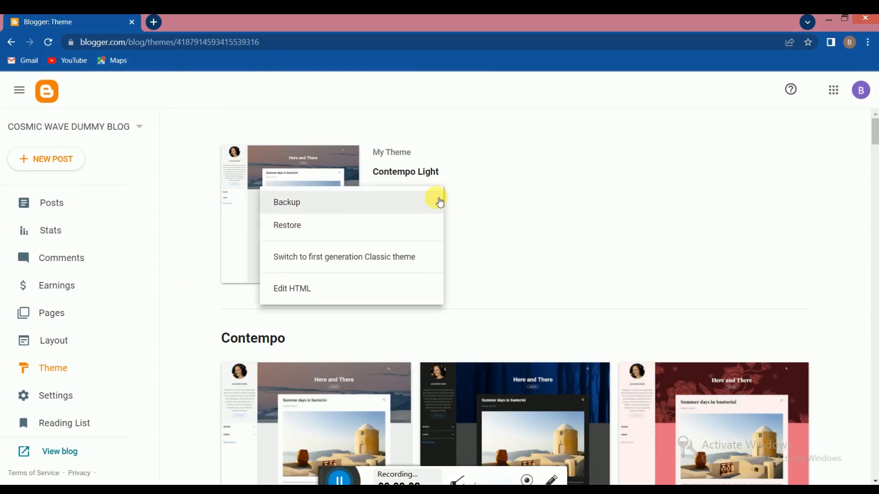
{"action": "left_click", "coordinate": [475, 188]}
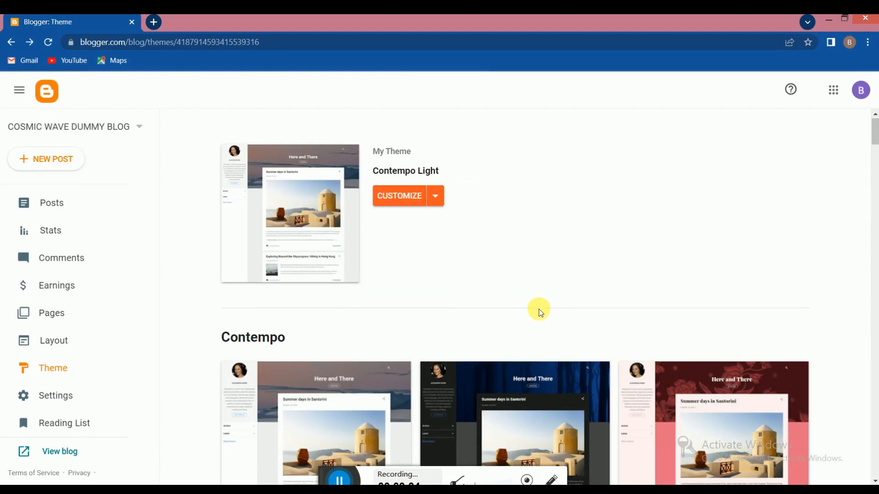
- Apply the Contempo Dark theme to the blog
{"action": "scroll", "coordinate": [539, 308], "scroll_direction": "down", "scroll_amount": 3}
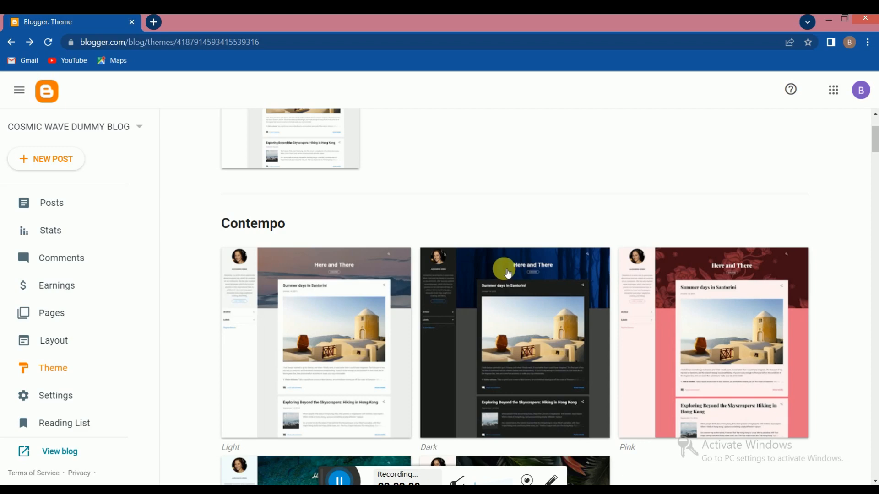
{"action": "scroll", "coordinate": [508, 273], "scroll_direction": "down", "scroll_amount": 2}
{"action": "scroll", "coordinate": [504, 211], "scroll_direction": "up", "scroll_amount": 1}
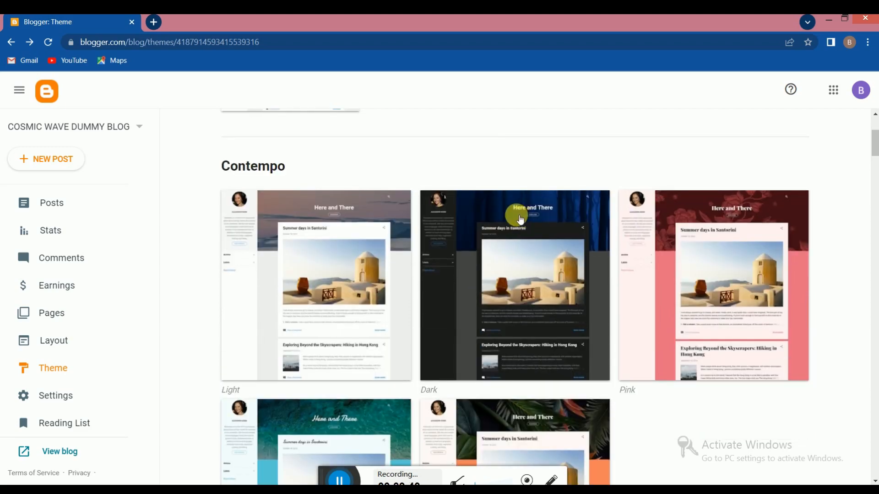
{"action": "left_click", "coordinate": [515, 218]}
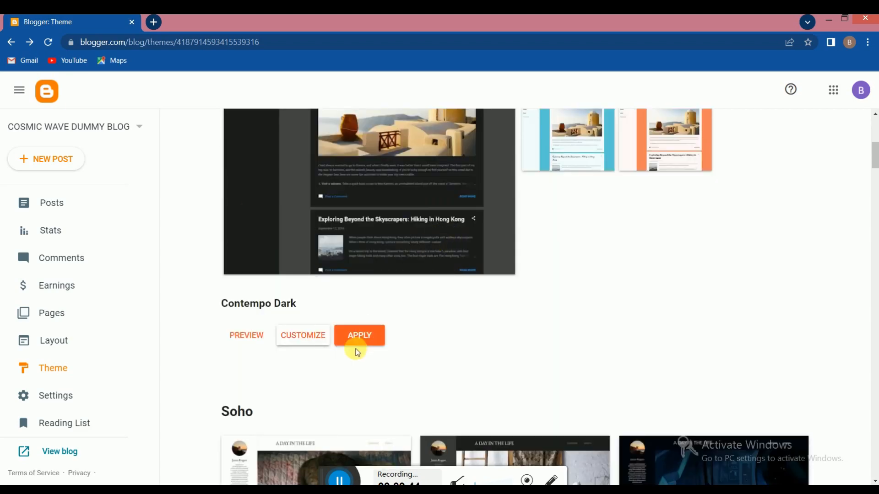
{"action": "left_click", "coordinate": [363, 345]}
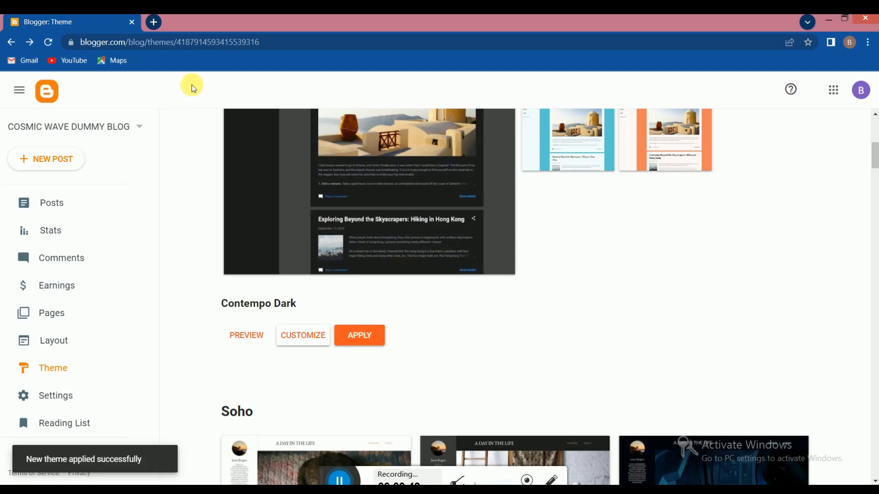
- Open the live blog and check how its home page and post excerpt look in the dark theme
{"action": "scroll", "coordinate": [115, 348], "scroll_direction": "down", "scroll_amount": 3}
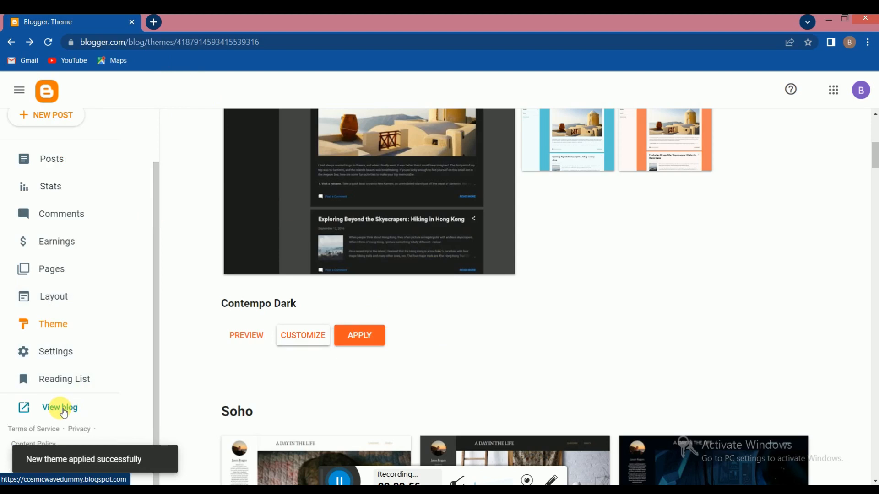
{"action": "left_click", "coordinate": [63, 410]}
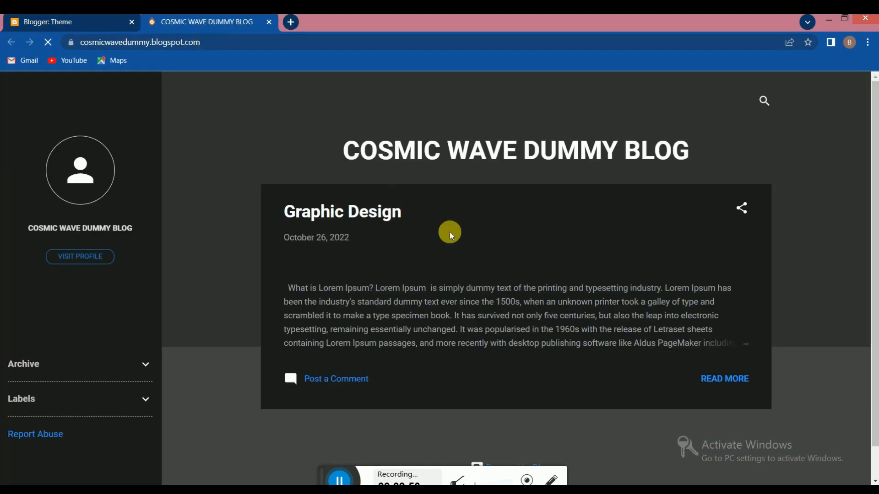
{"action": "scroll", "coordinate": [483, 240], "scroll_direction": "down", "scroll_amount": 6}
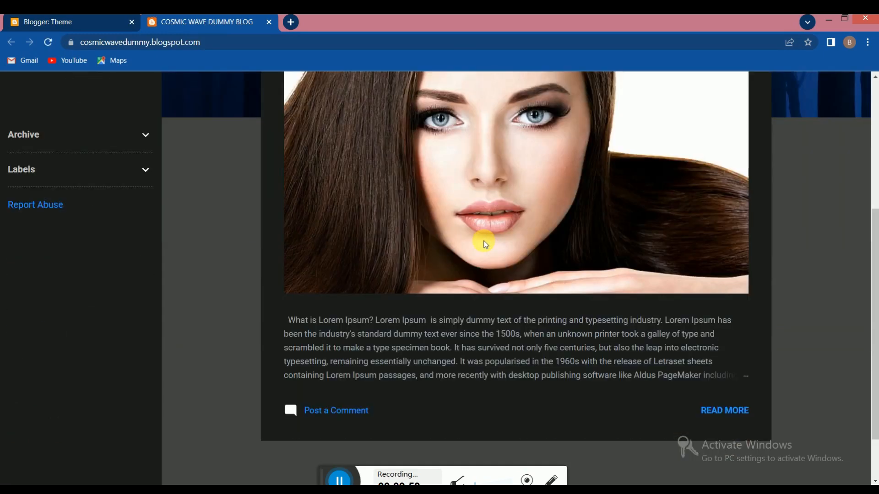
{"action": "scroll", "coordinate": [487, 254], "scroll_direction": "up", "scroll_amount": 3}
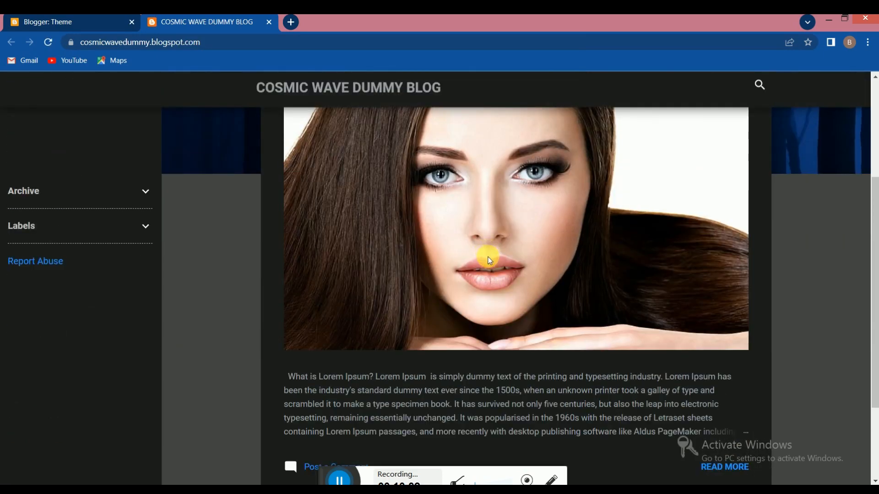
{"action": "scroll", "coordinate": [503, 293], "scroll_direction": "down", "scroll_amount": 1}
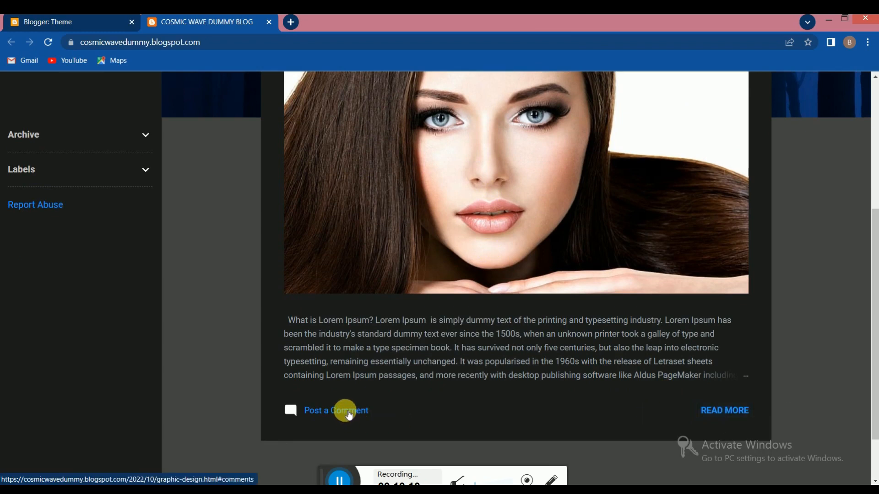
- Open the full Graphic Design post, look through it down to the comment area, and close its page
{"action": "left_click", "coordinate": [736, 419]}
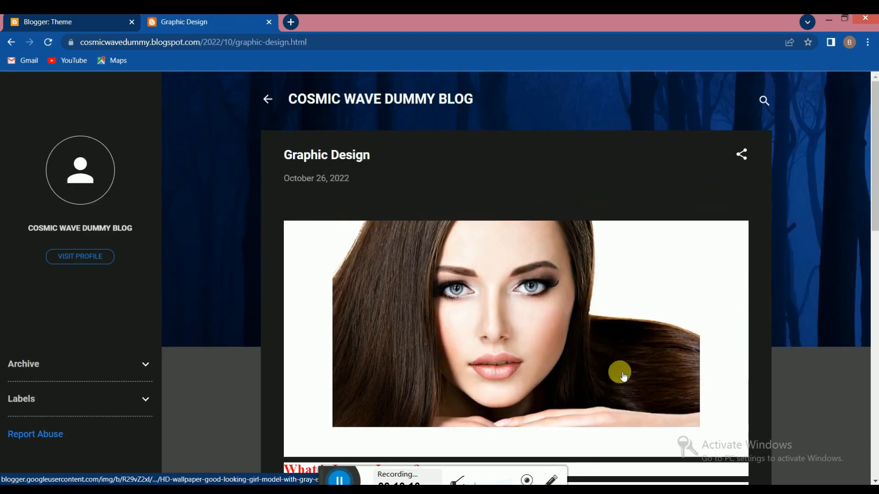
{"action": "scroll", "coordinate": [582, 279], "scroll_direction": "down", "scroll_amount": 5}
{"action": "scroll", "coordinate": [581, 282], "scroll_direction": "down", "scroll_amount": 4}
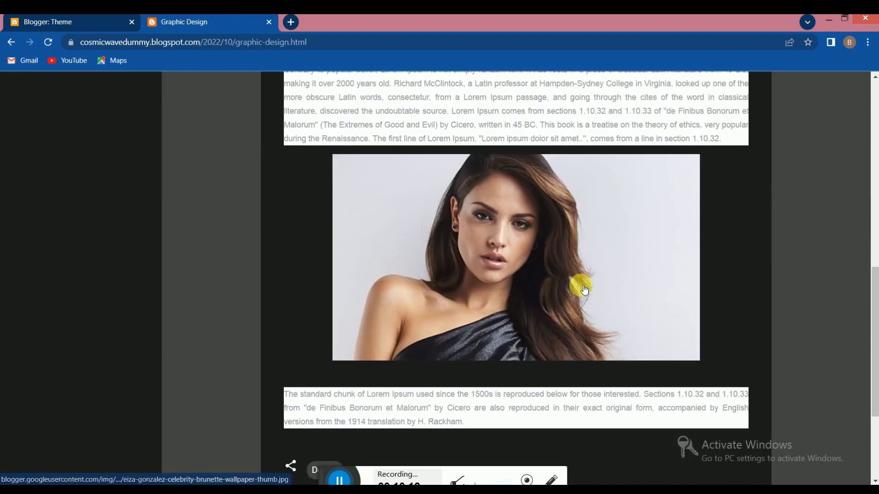
{"action": "scroll", "coordinate": [581, 288], "scroll_direction": "down", "scroll_amount": 3}
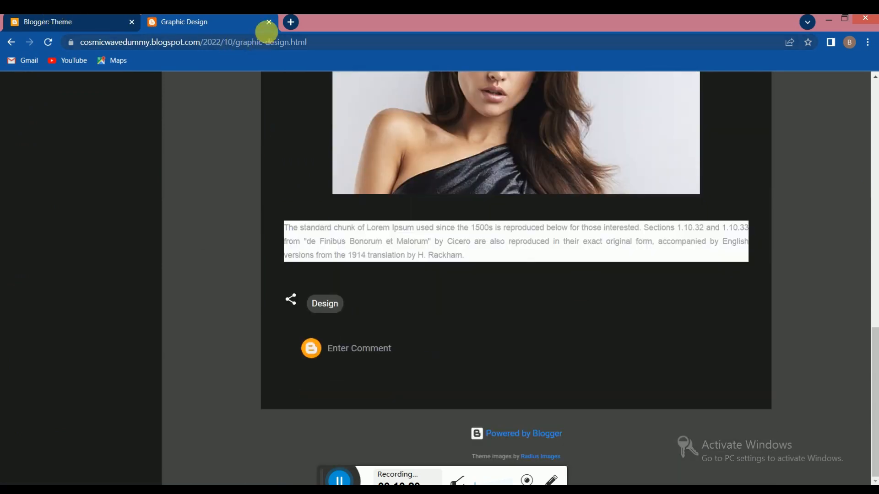
{"action": "left_click", "coordinate": [268, 22]}
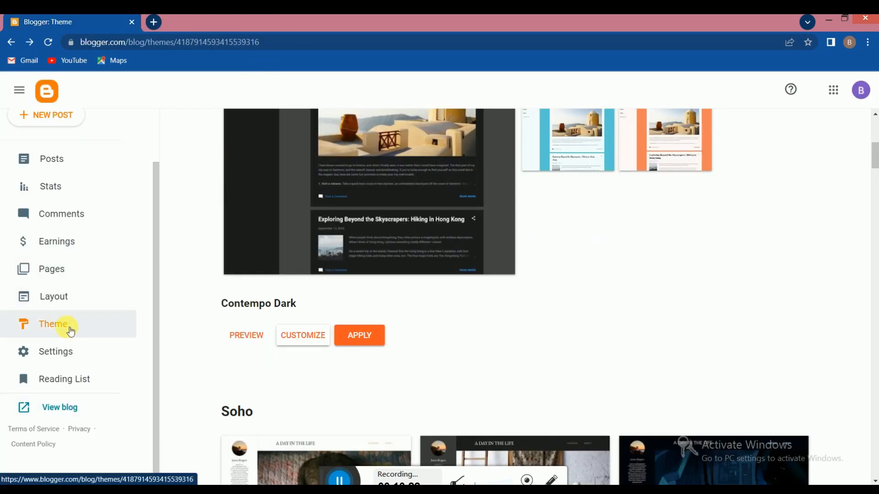
- Apply the Soho Neon theme to the blog and open the live blog to view it
{"action": "scroll", "coordinate": [392, 320], "scroll_direction": "down", "scroll_amount": 5}
{"action": "scroll", "coordinate": [401, 325], "scroll_direction": "down", "scroll_amount": 3}
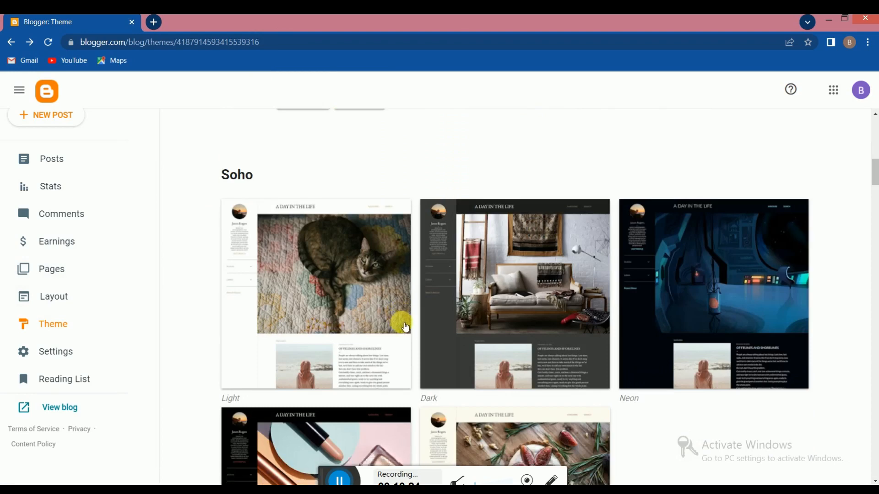
{"action": "left_click", "coordinate": [687, 198]}
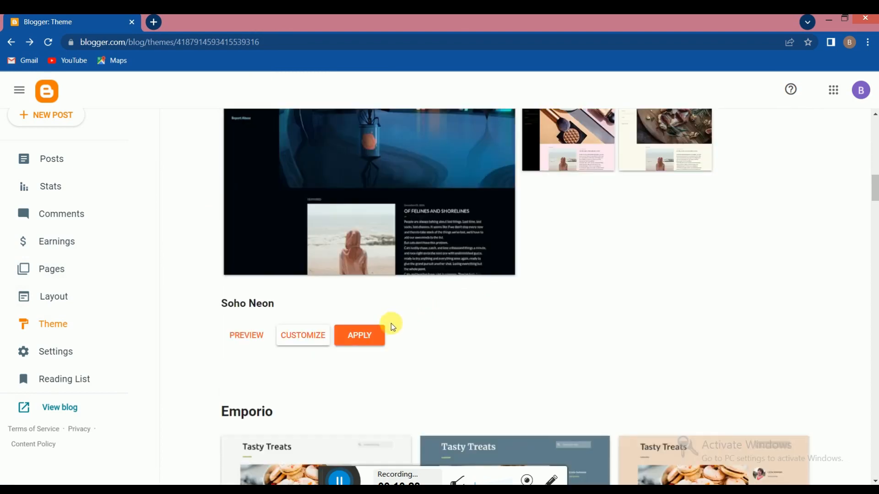
{"action": "scroll", "coordinate": [385, 329], "scroll_direction": "up", "scroll_amount": 1}
{"action": "scroll", "coordinate": [371, 366], "scroll_direction": "up", "scroll_amount": 2}
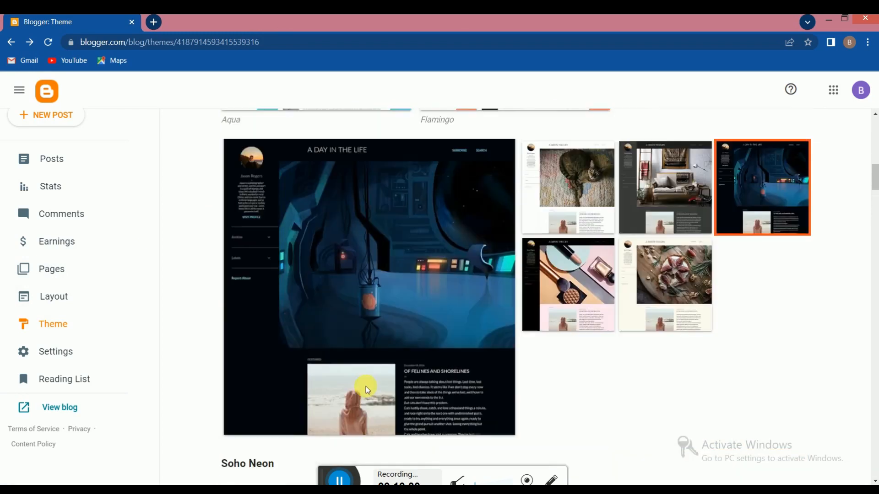
{"action": "scroll", "coordinate": [410, 403], "scroll_direction": "down", "scroll_amount": 1}
{"action": "left_click", "coordinate": [369, 444]}
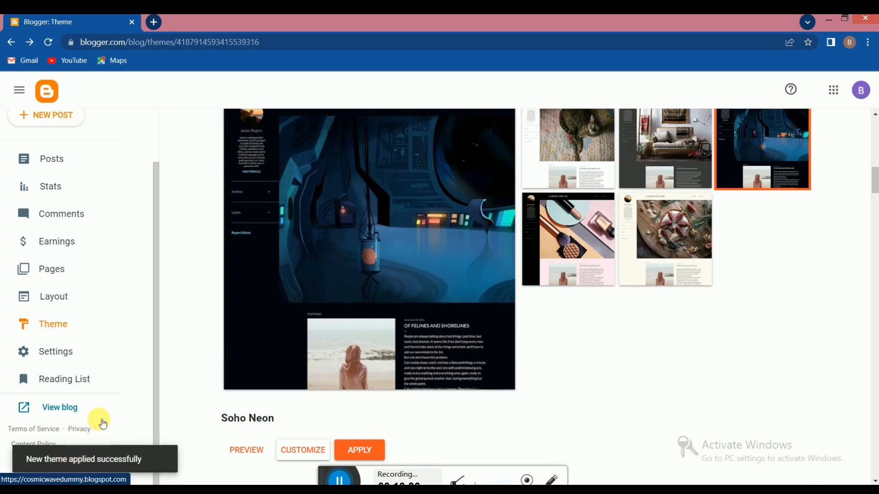
{"action": "left_click", "coordinate": [72, 410]}
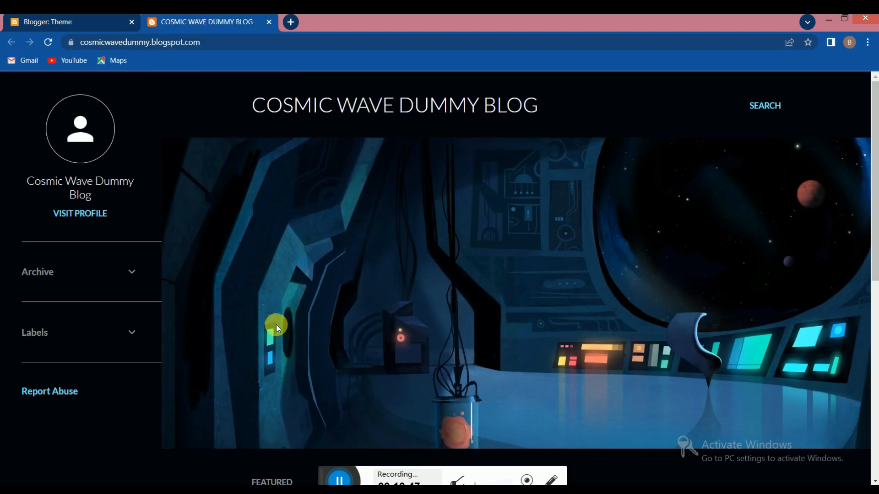
{"action": "left_click", "coordinate": [346, 477]}
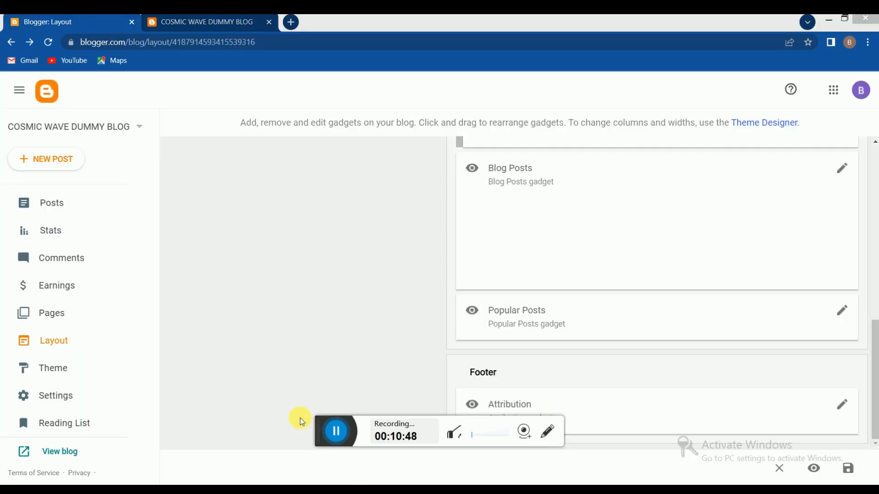
{"action": "left_click_drag", "start_coordinate": [320, 423], "coordinate": [333, 479]}
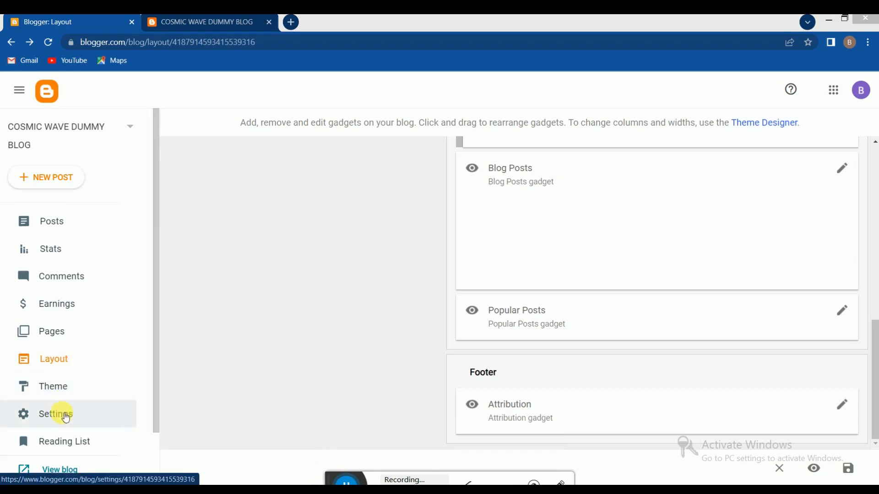
- Open the blog's settings and save "Here we post dummy graphics" as its description
{"action": "left_click", "coordinate": [65, 415]}
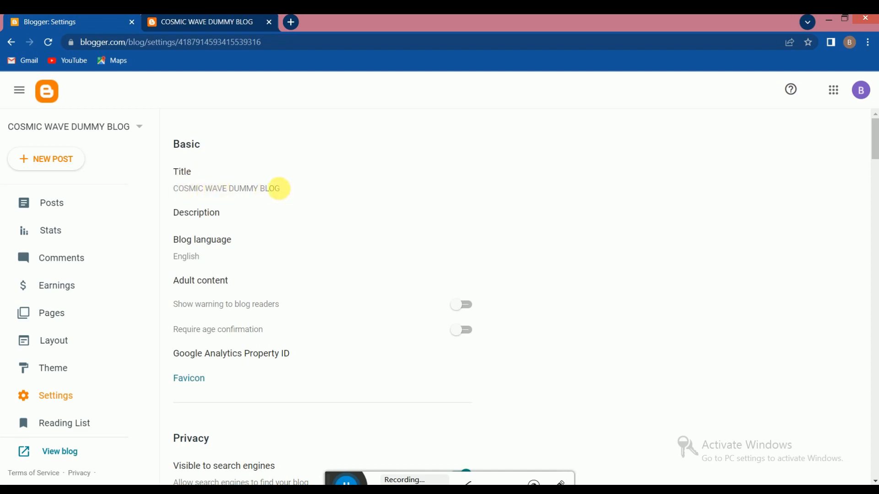
{"action": "left_click", "coordinate": [213, 219]}
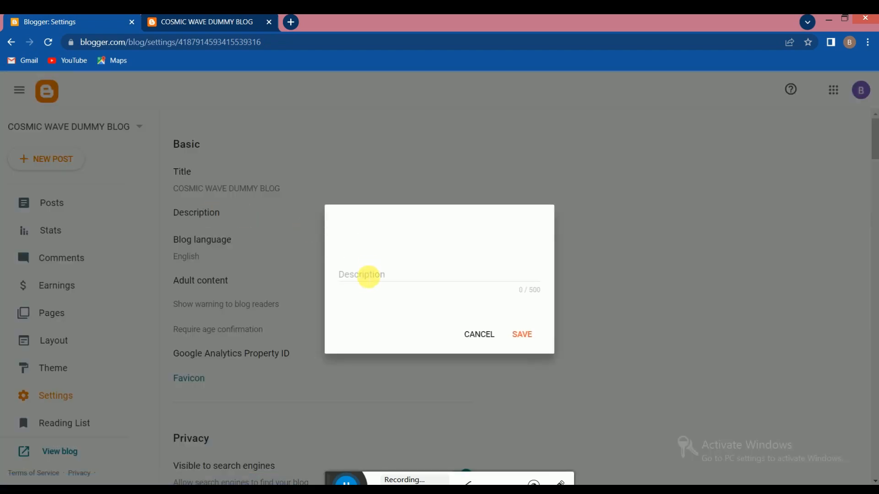
{"action": "left_click", "coordinate": [366, 280]}
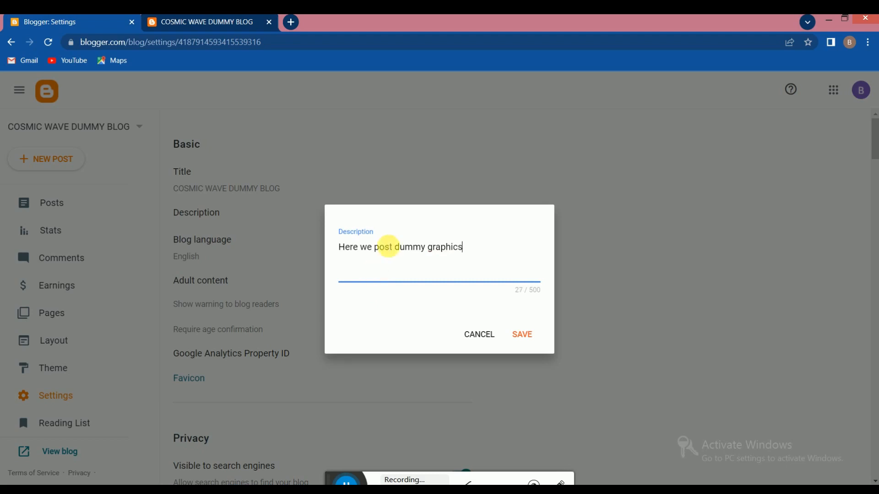
{"action": "left_click", "coordinate": [530, 341]}
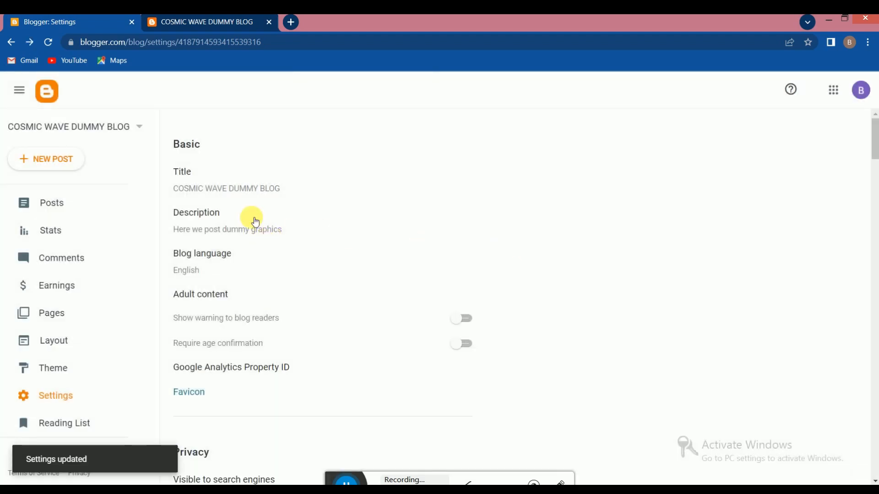
- Look through the available blog languages and close the list without changing the selection
{"action": "scroll", "coordinate": [242, 243], "scroll_direction": "down", "scroll_amount": 1}
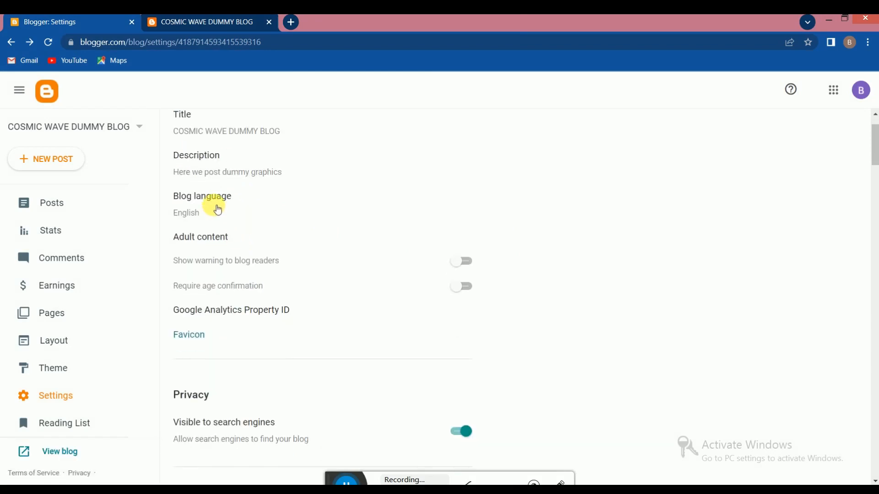
{"action": "left_click", "coordinate": [218, 208]}
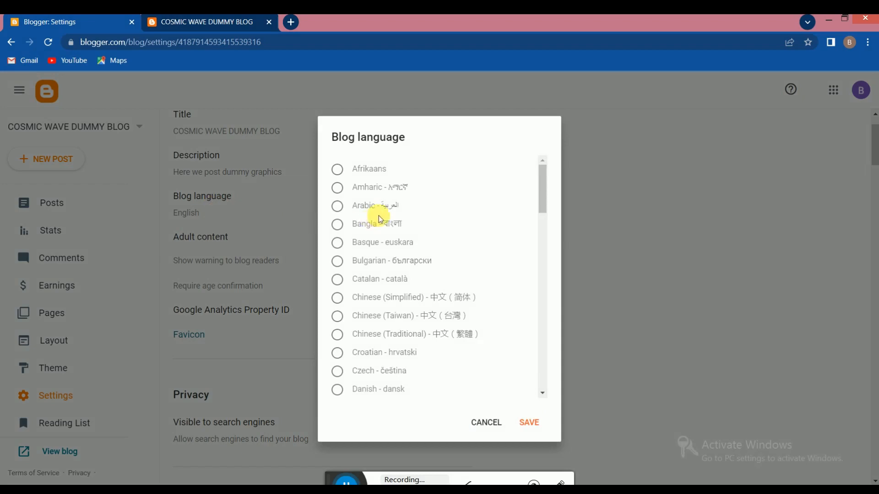
{"action": "scroll", "coordinate": [382, 224], "scroll_direction": "down", "scroll_amount": 4}
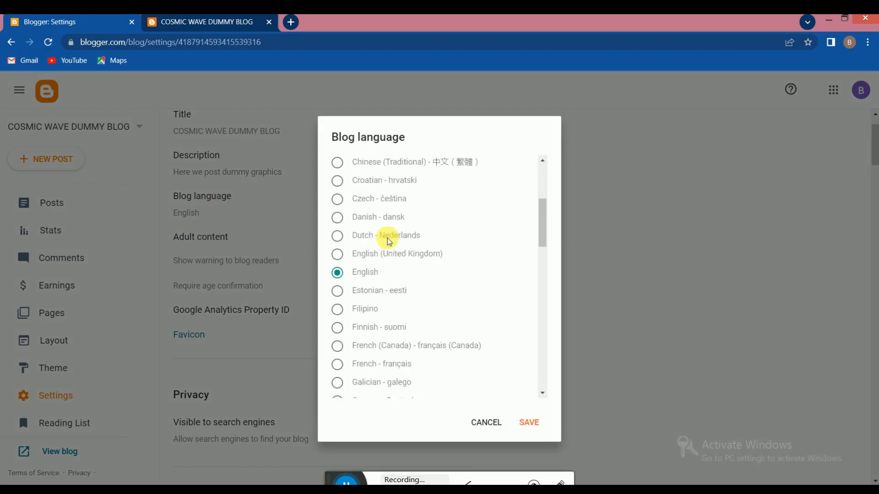
{"action": "scroll", "coordinate": [389, 241], "scroll_direction": "down", "scroll_amount": 5}
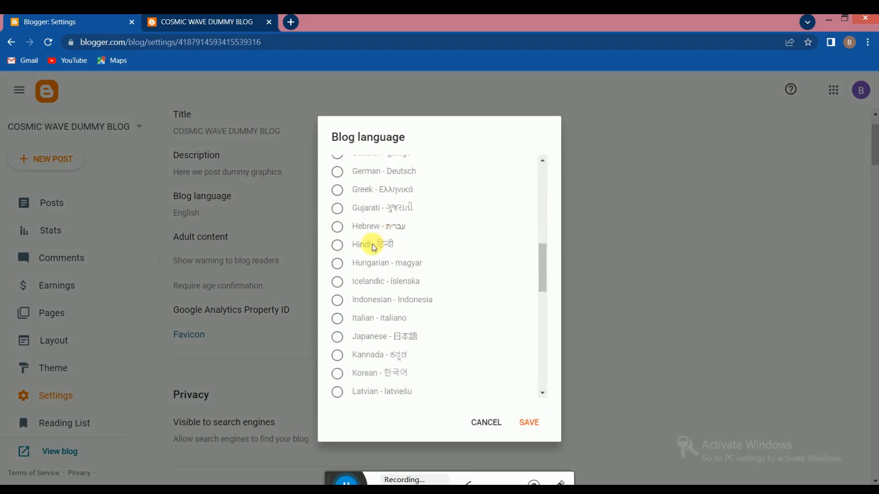
{"action": "left_click", "coordinate": [486, 423]}
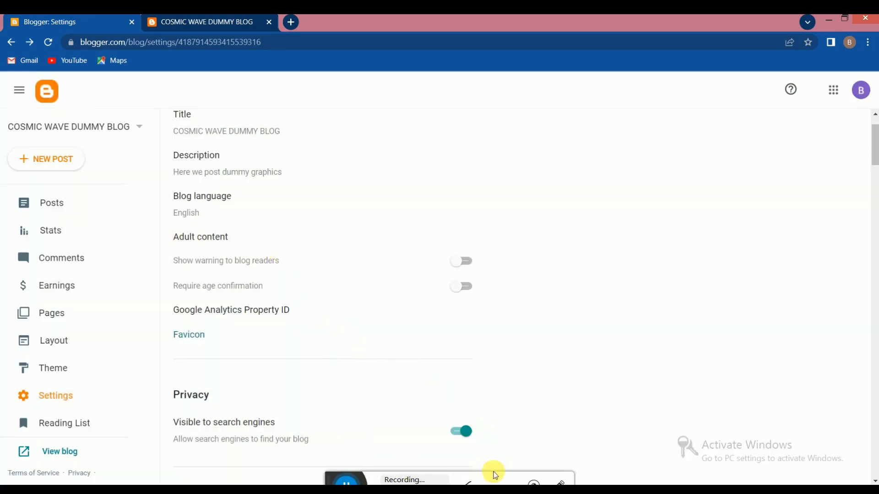
{"action": "left_click_drag", "start_coordinate": [332, 479], "coordinate": [332, 450]}
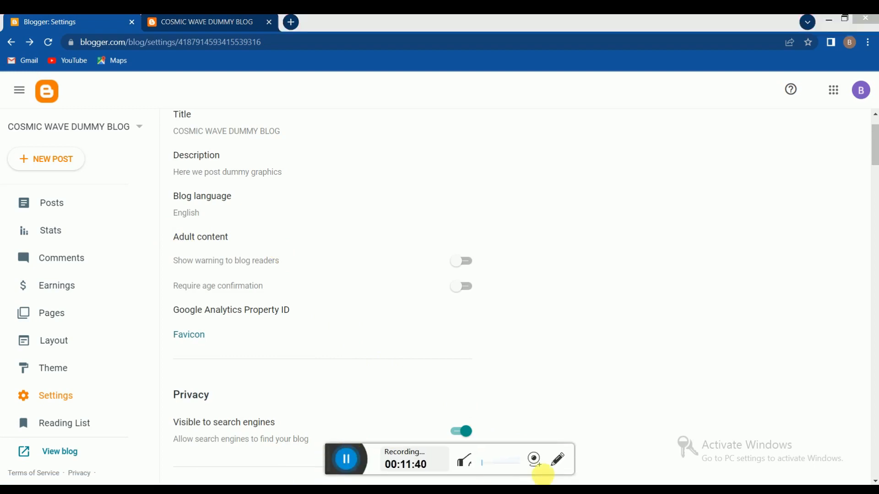
{"action": "left_click", "coordinate": [554, 459]}
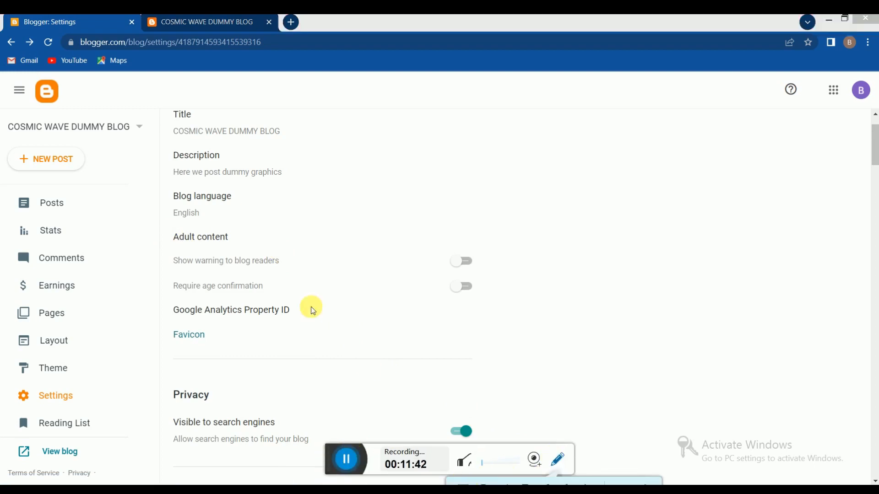
{"action": "mouse_move", "coordinate": [166, 224]}
{"action": "left_mouse_down"}
{"action": "mouse_move", "coordinate": [194, 267]}
{"action": "mouse_move", "coordinate": [502, 302]}
{"action": "left_mouse_up"}
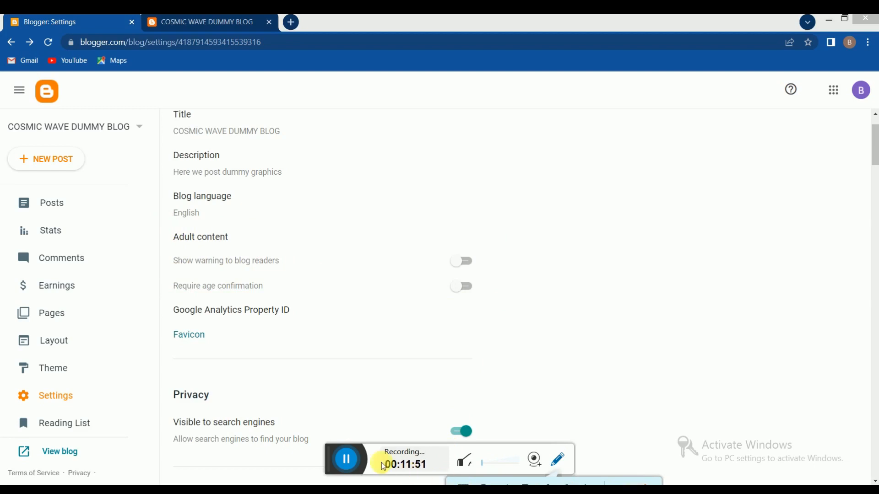
{"action": "left_click_drag", "start_coordinate": [334, 447], "coordinate": [357, 479]}
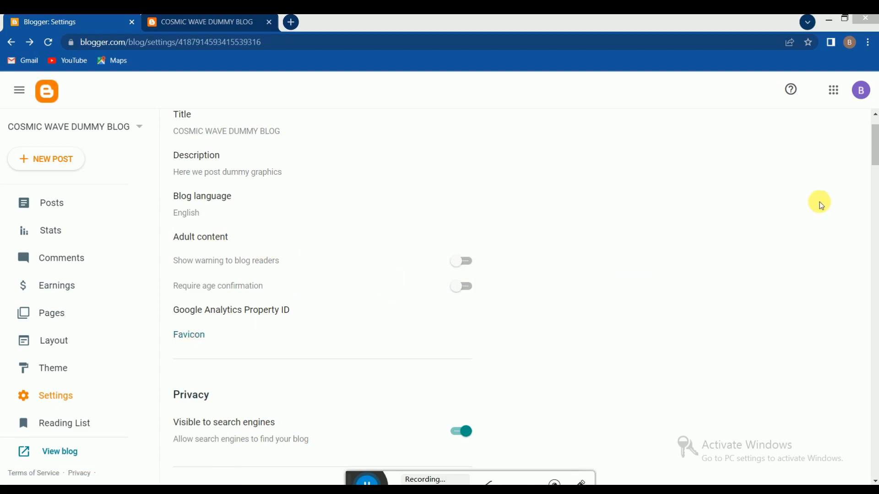
{"action": "left_click_drag", "start_coordinate": [871, 152], "coordinate": [875, 169]}
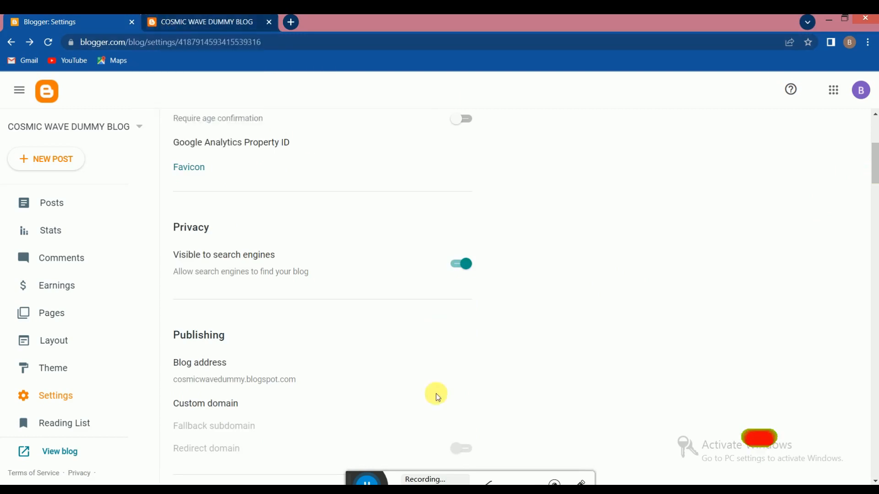
{"action": "left_click_drag", "start_coordinate": [351, 480], "coordinate": [346, 446]}
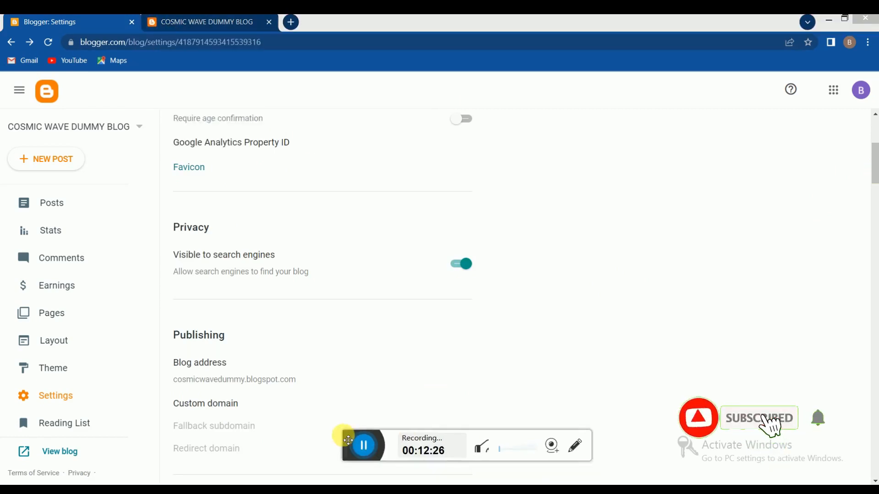
{"action": "left_click", "coordinate": [578, 446]}
{"action": "left_click", "coordinate": [542, 476]}
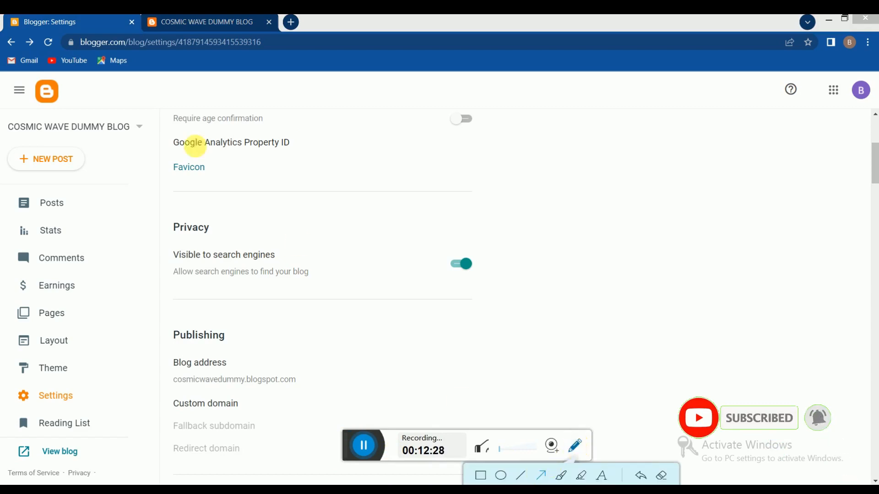
{"action": "mouse_move", "coordinate": [166, 208]}
{"action": "left_mouse_down"}
{"action": "mouse_move", "coordinate": [167, 98]}
{"action": "mouse_move", "coordinate": [152, 28]}
{"action": "left_mouse_up"}
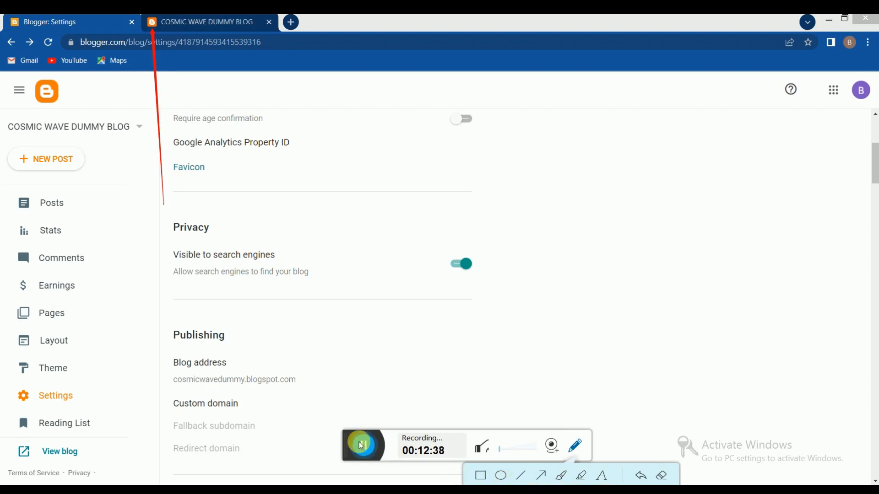
{"action": "left_click_drag", "start_coordinate": [349, 438], "coordinate": [372, 482]}
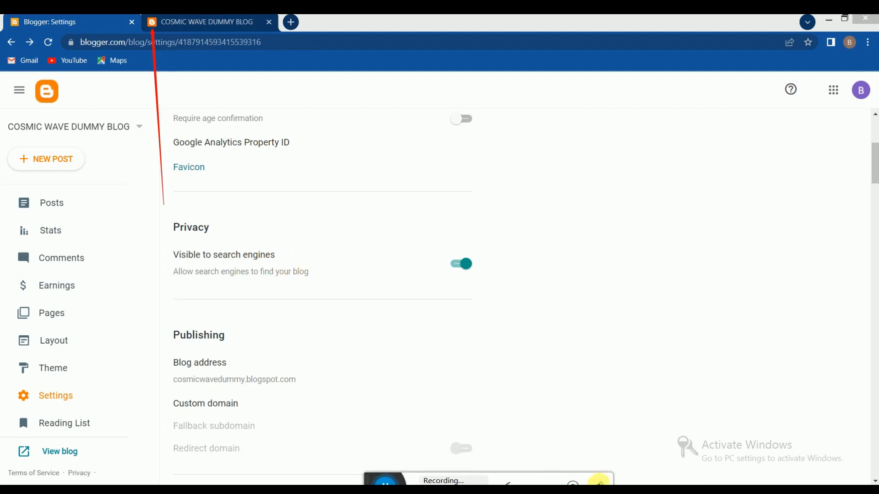
{"action": "left_click_drag", "start_coordinate": [370, 479], "coordinate": [374, 445]}
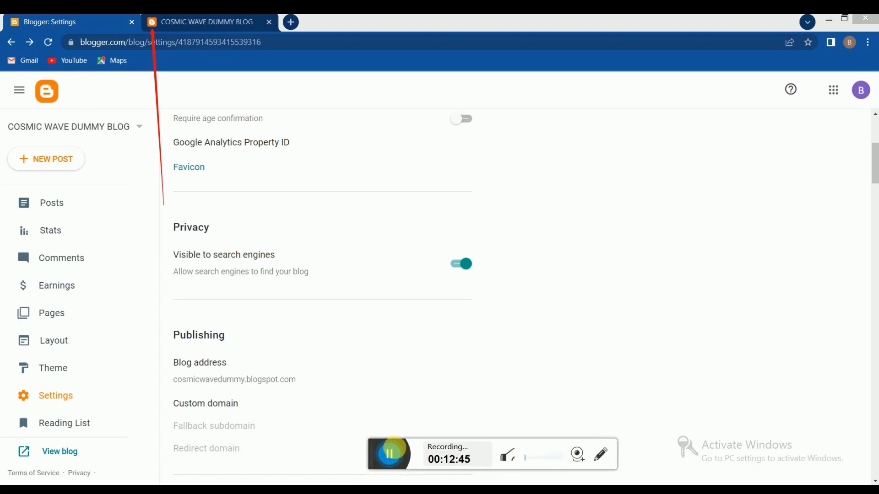
{"action": "left_click", "coordinate": [602, 455]}
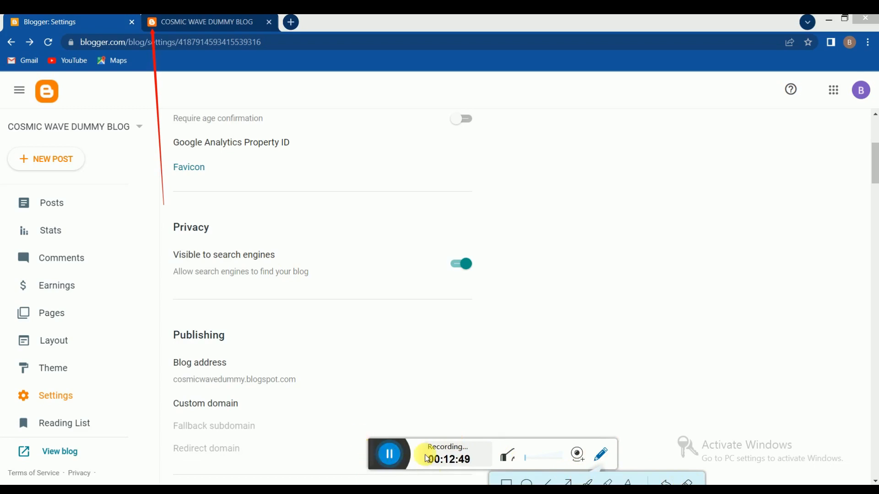
{"action": "left_click", "coordinate": [689, 482]}
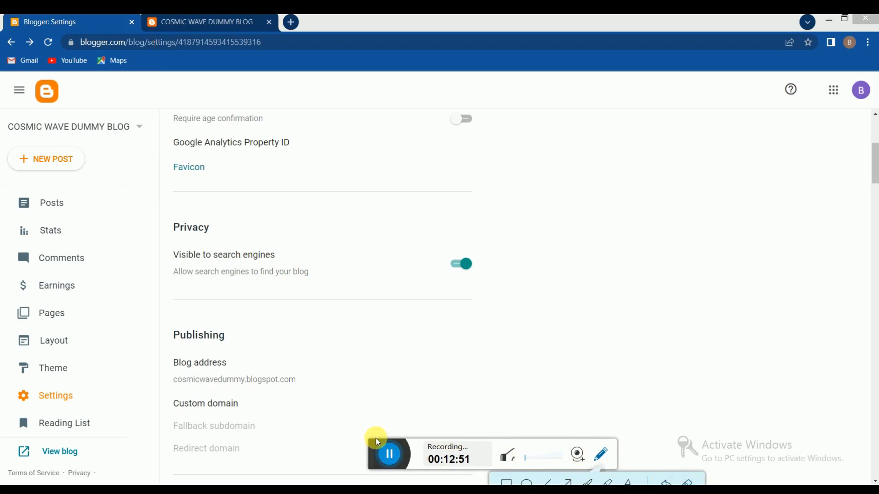
{"action": "left_click_drag", "start_coordinate": [373, 443], "coordinate": [380, 474]}
{"action": "left_click", "coordinate": [600, 345]}
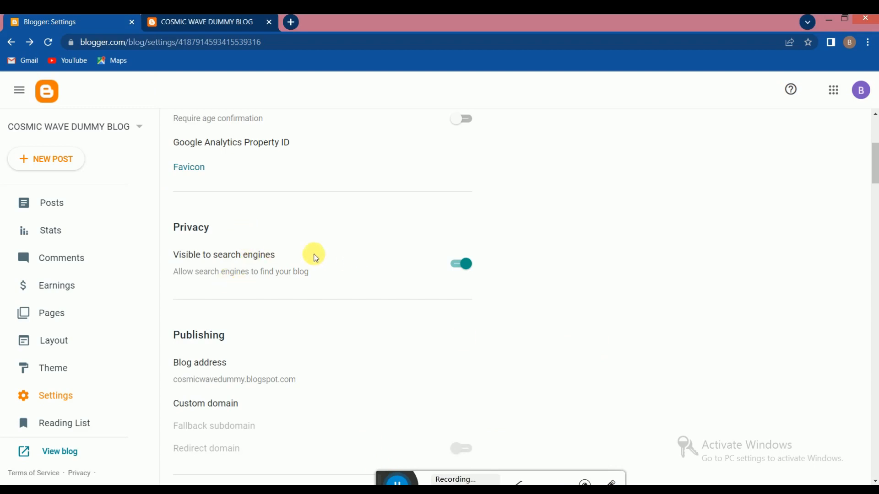
- Review the blog's privacy and publishing settings, open the custom domain setting and cancel it without entering a domain
{"action": "scroll", "coordinate": [300, 293], "scroll_direction": "down", "scroll_amount": 3}
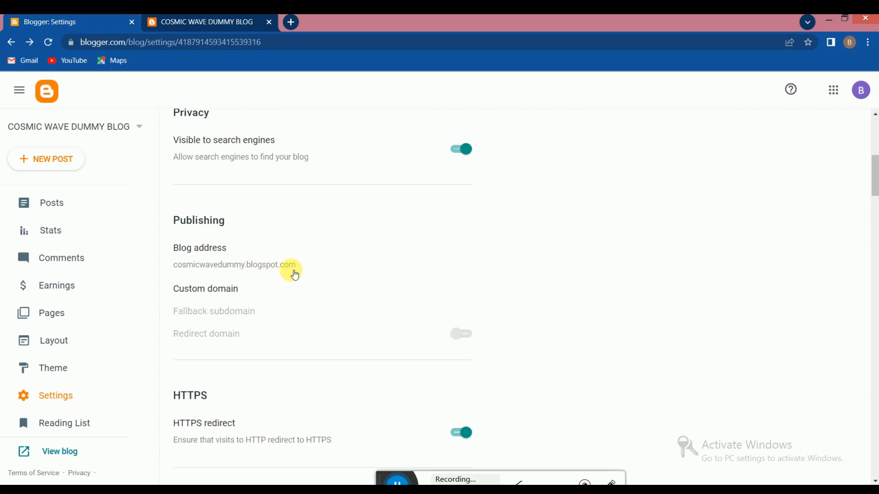
{"action": "scroll", "coordinate": [287, 201], "scroll_direction": "down", "scroll_amount": 3}
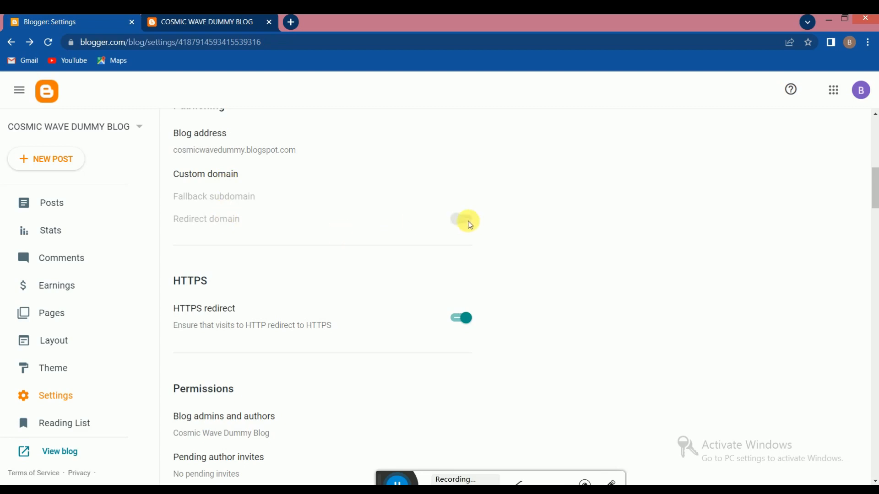
{"action": "left_click", "coordinate": [221, 174]}
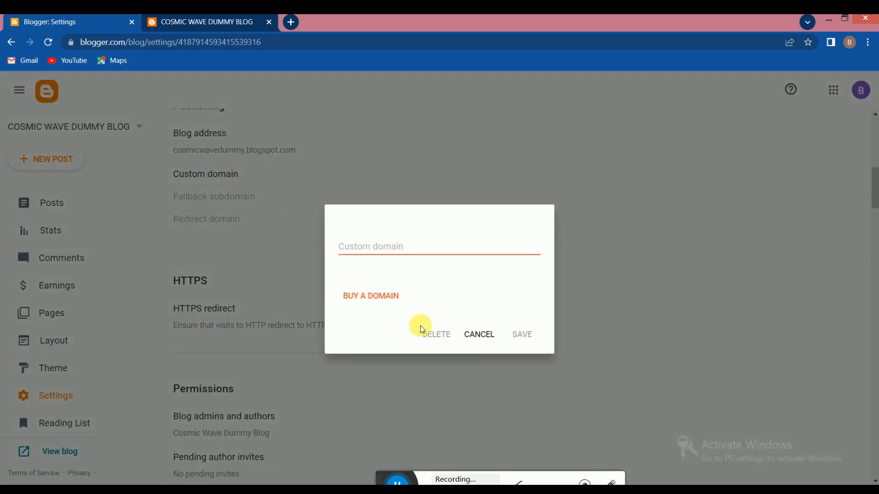
{"action": "left_click", "coordinate": [478, 335]}
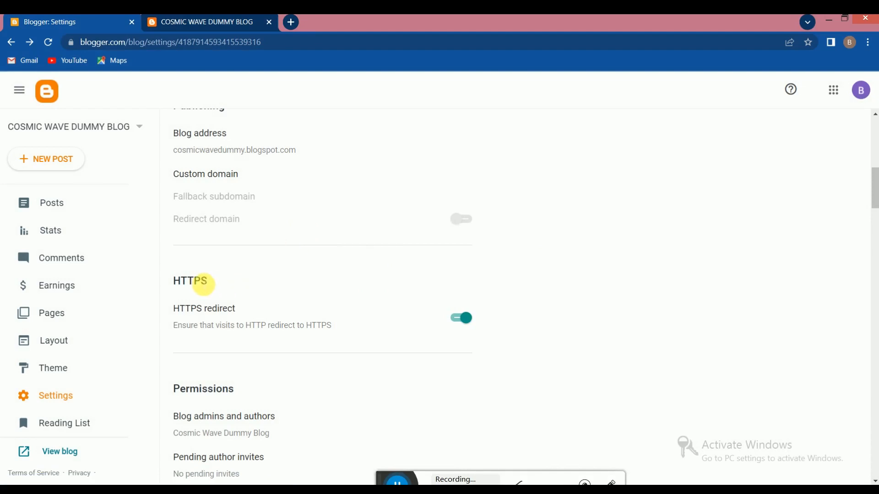
- Review the HTTPS redirect setting, inspect the live blog's web address, and return to the blog's settings
{"action": "scroll", "coordinate": [232, 226], "scroll_direction": "down", "scroll_amount": 3}
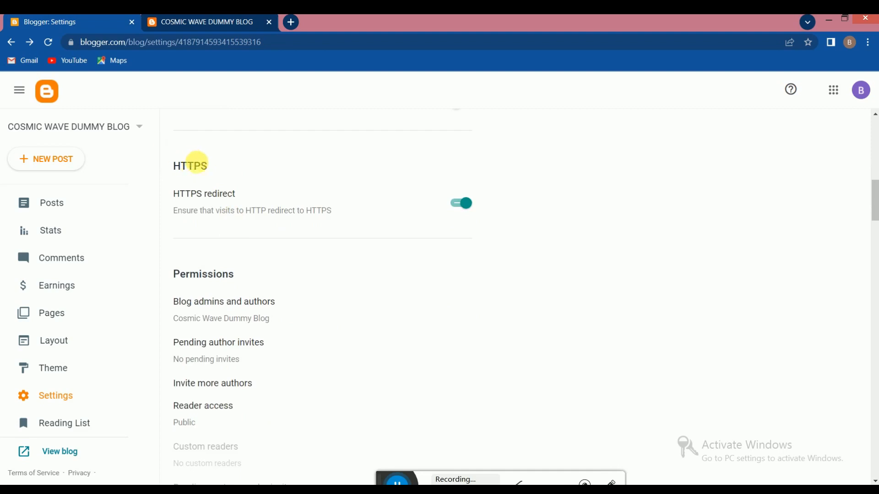
{"action": "left_click", "coordinate": [192, 22]}
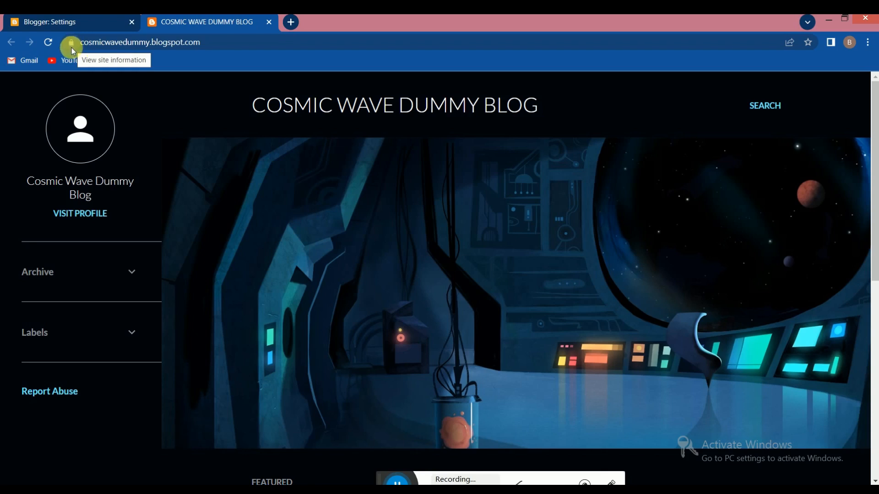
{"action": "left_click_drag", "start_coordinate": [210, 45], "coordinate": [64, 52]}
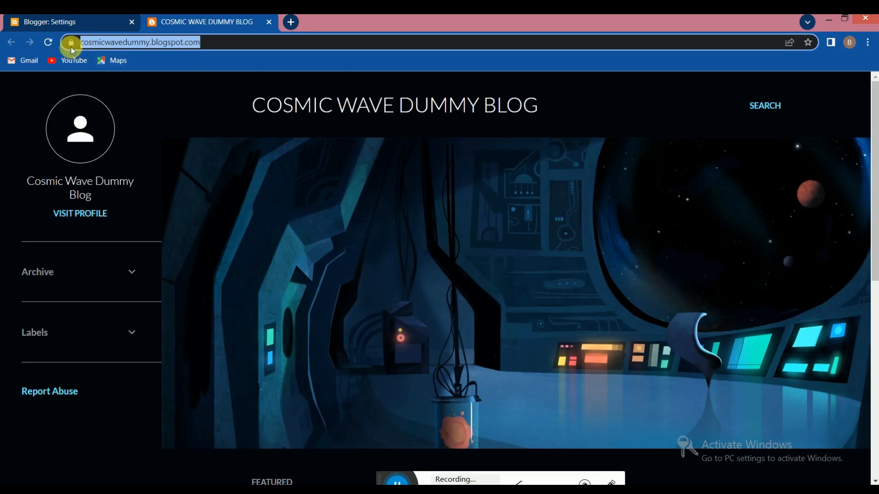
{"action": "right_click", "coordinate": [132, 43]}
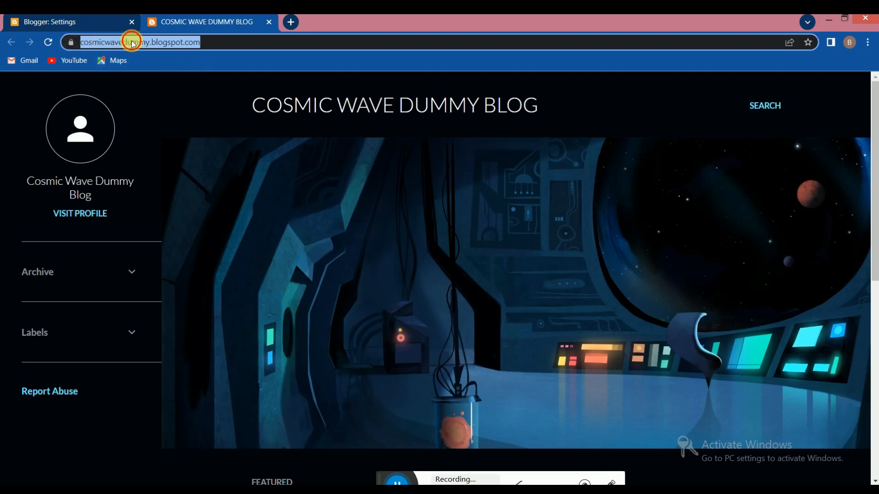
{"action": "left_click", "coordinate": [76, 24]}
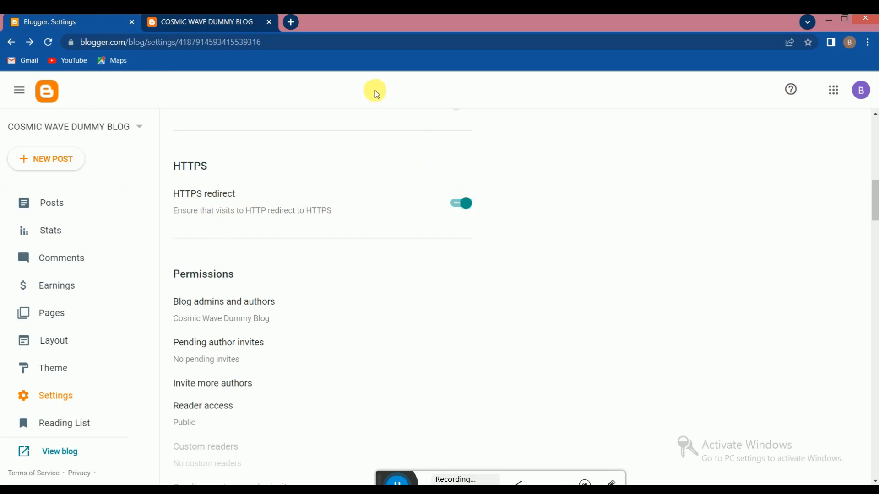
- Set the maximum number of posts shown on the main page to 14 and save it
{"action": "scroll", "coordinate": [396, 207], "scroll_direction": "down", "scroll_amount": 3}
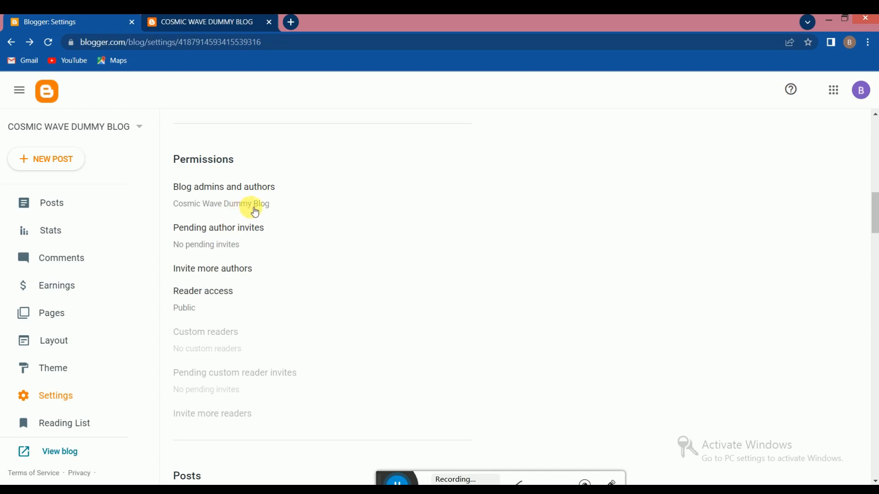
{"action": "scroll", "coordinate": [258, 150], "scroll_direction": "down", "scroll_amount": 1}
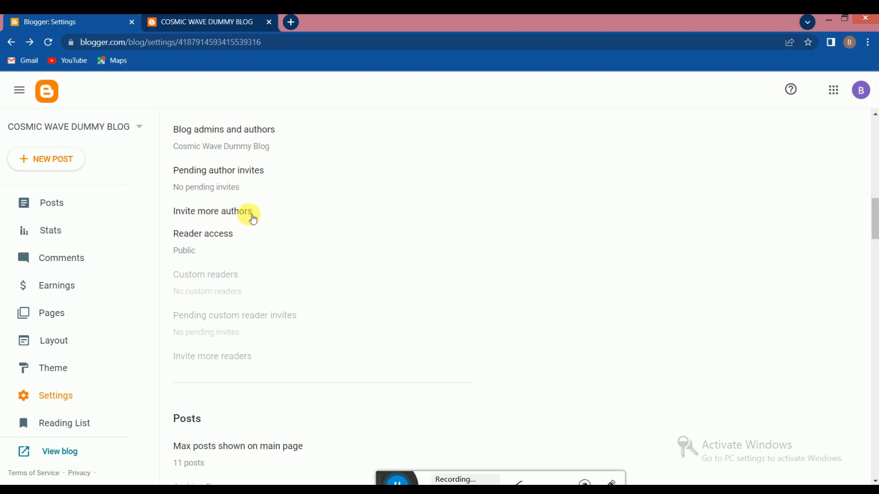
{"action": "scroll", "coordinate": [252, 219], "scroll_direction": "down", "scroll_amount": 2}
{"action": "scroll", "coordinate": [253, 220], "scroll_direction": "down", "scroll_amount": 1}
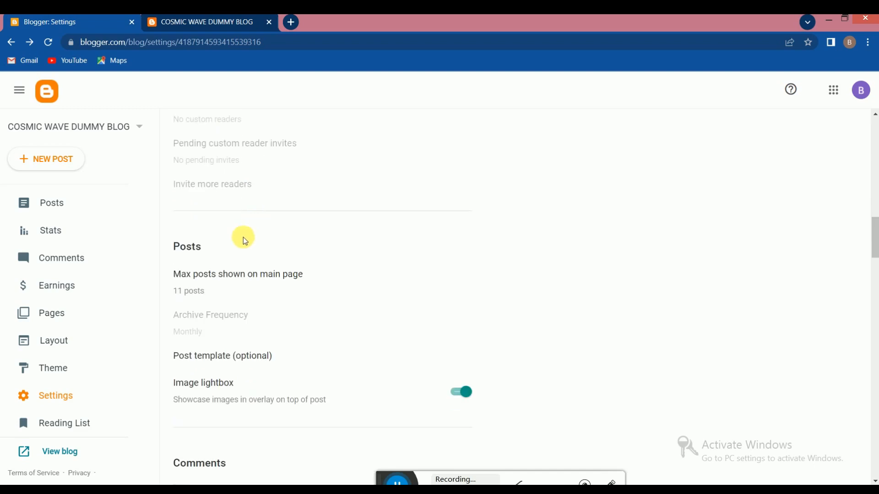
{"action": "left_click", "coordinate": [220, 275]}
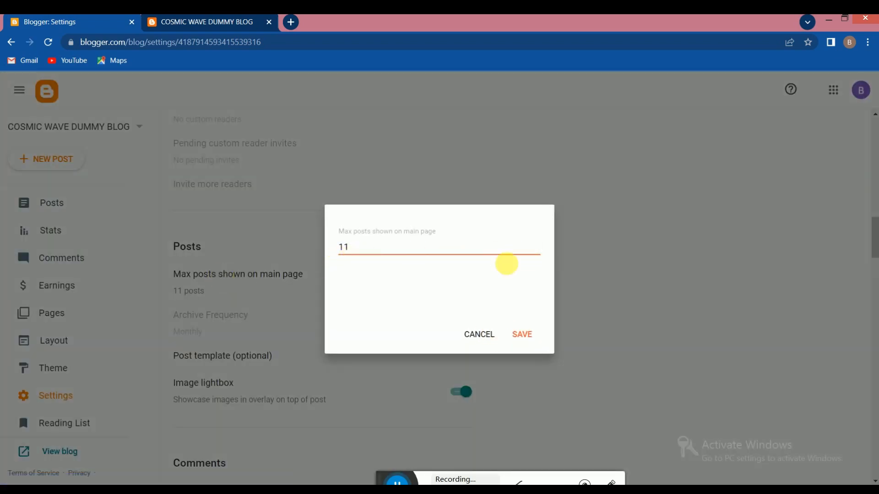
{"action": "left_click", "coordinate": [538, 243]}
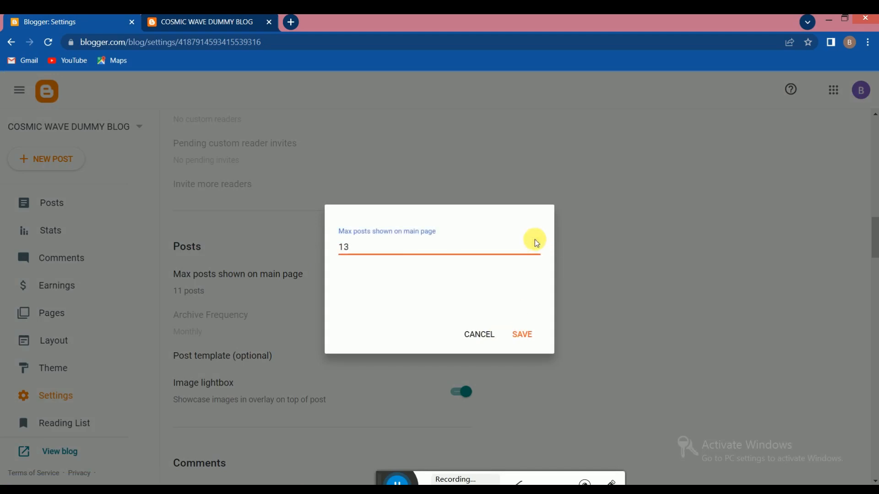
{"action": "left_click", "coordinate": [535, 240]}
{"action": "left_click", "coordinate": [536, 245]}
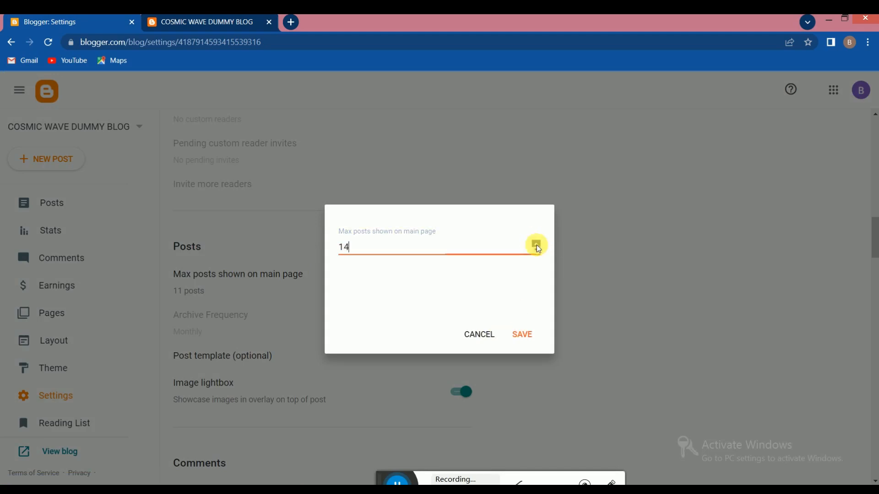
{"action": "left_click", "coordinate": [528, 341]}
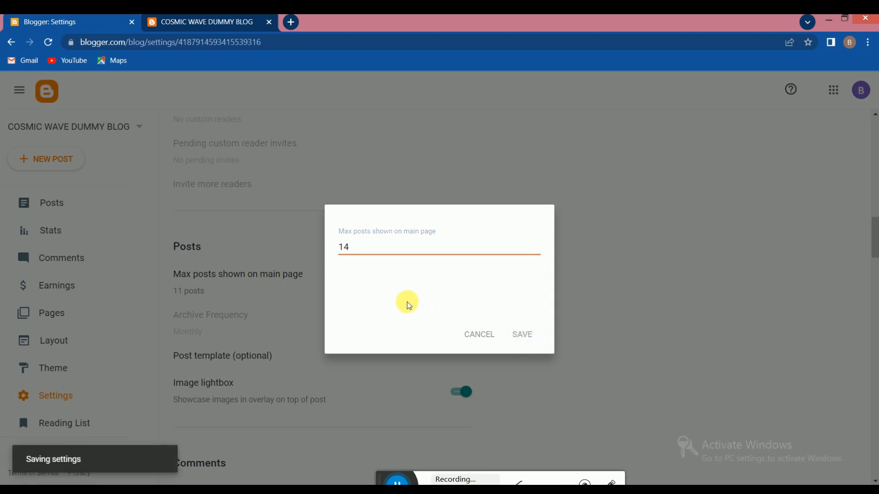
- Set who can comment on the blog to Users with Google Accounts and save the choice
{"action": "scroll", "coordinate": [325, 236], "scroll_direction": "down", "scroll_amount": 3}
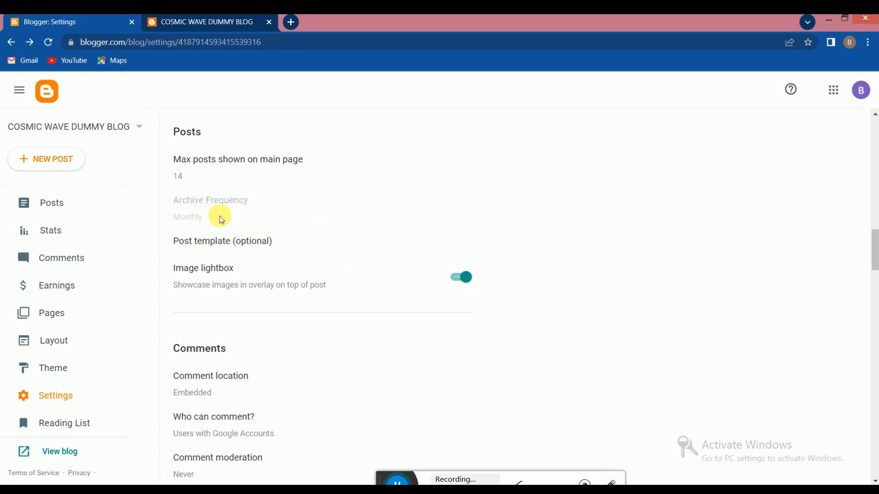
{"action": "scroll", "coordinate": [289, 231], "scroll_direction": "down", "scroll_amount": 3}
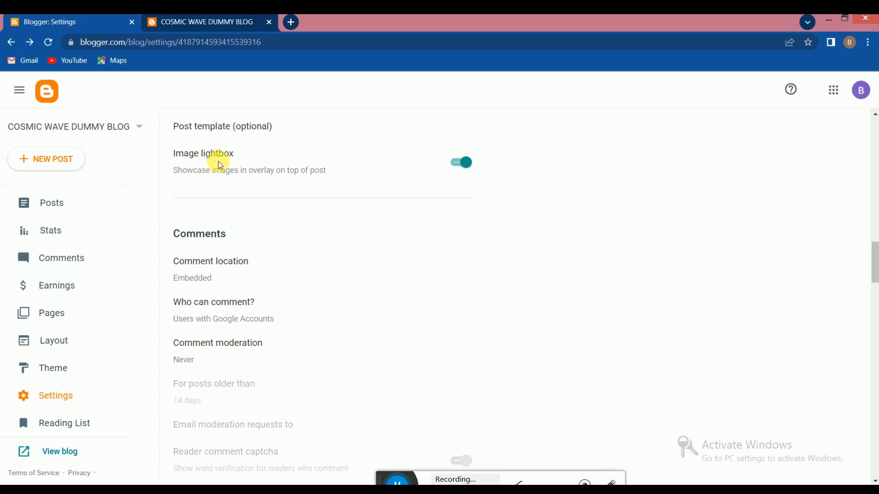
{"action": "scroll", "coordinate": [338, 147], "scroll_direction": "down", "scroll_amount": 2}
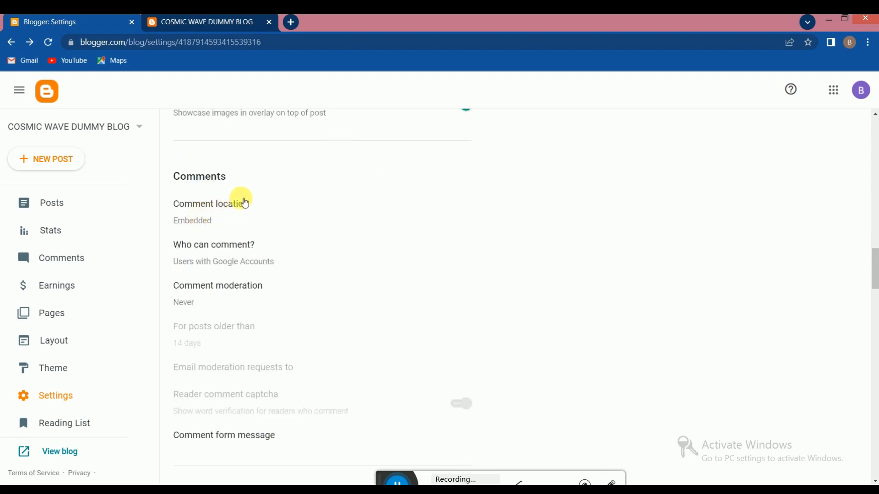
{"action": "scroll", "coordinate": [233, 166], "scroll_direction": "down", "scroll_amount": 2}
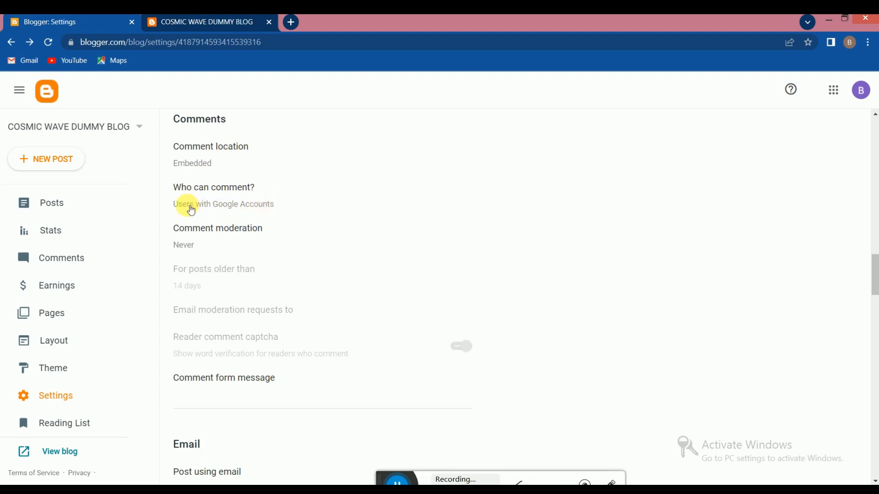
{"action": "left_click", "coordinate": [231, 191]}
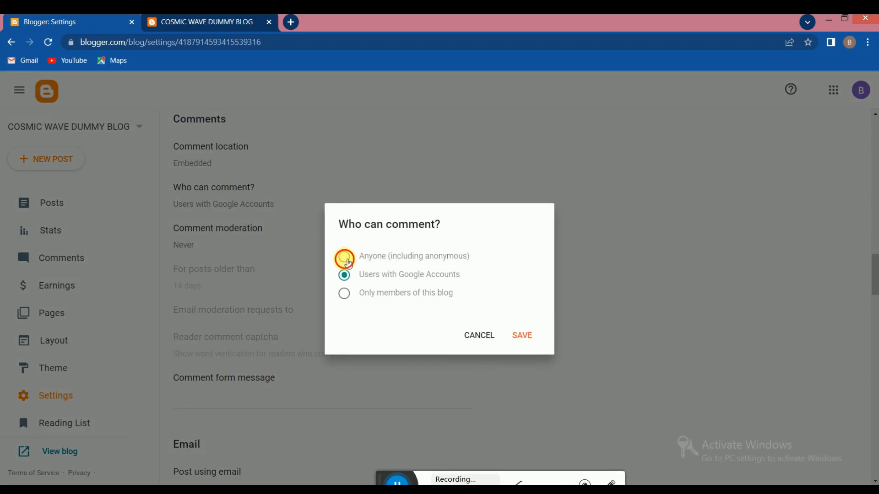
{"action": "left_click", "coordinate": [347, 260]}
{"action": "left_click", "coordinate": [346, 276]}
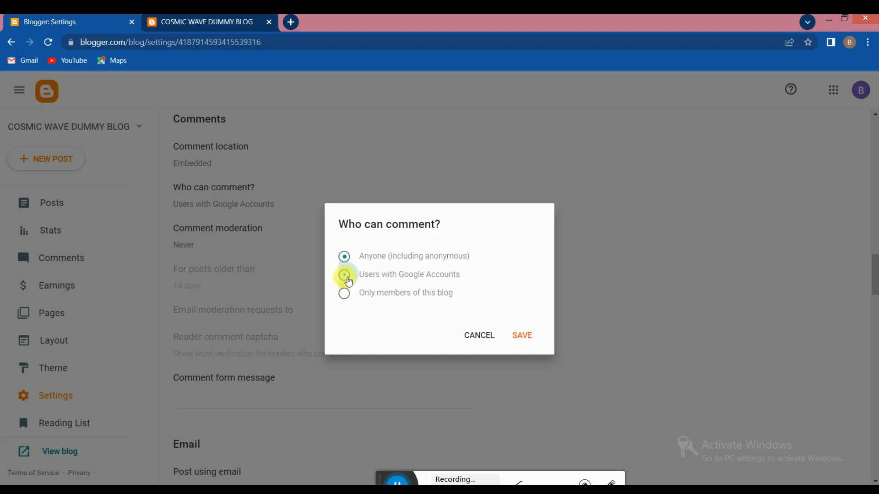
{"action": "left_click", "coordinate": [525, 336]}
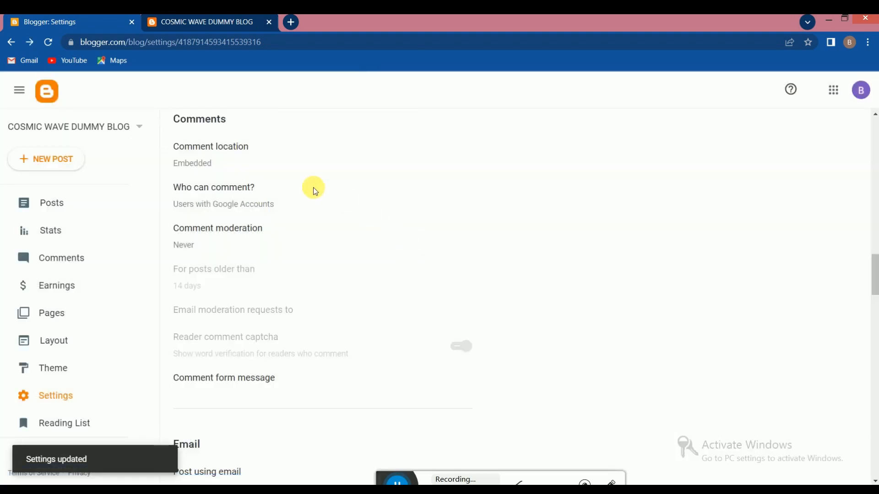
- Open the comment moderation options and save the setting as Never
{"action": "scroll", "coordinate": [313, 190], "scroll_direction": "down", "scroll_amount": 1}
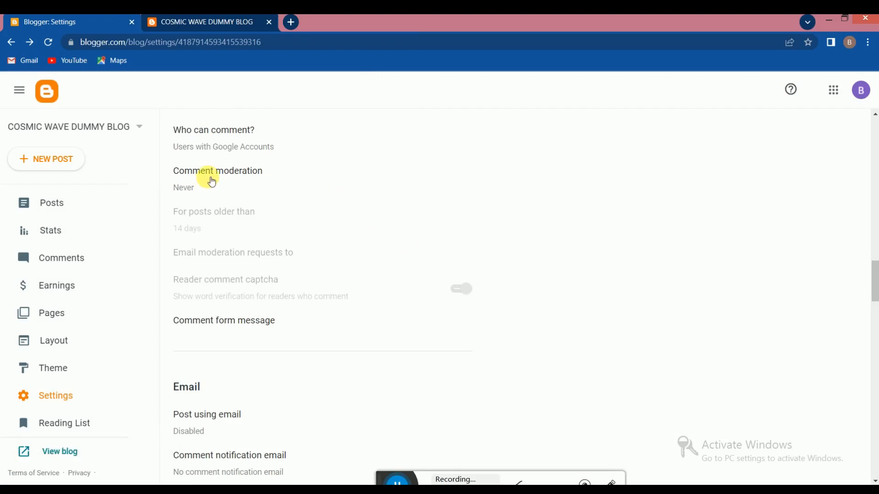
{"action": "left_click", "coordinate": [210, 177]}
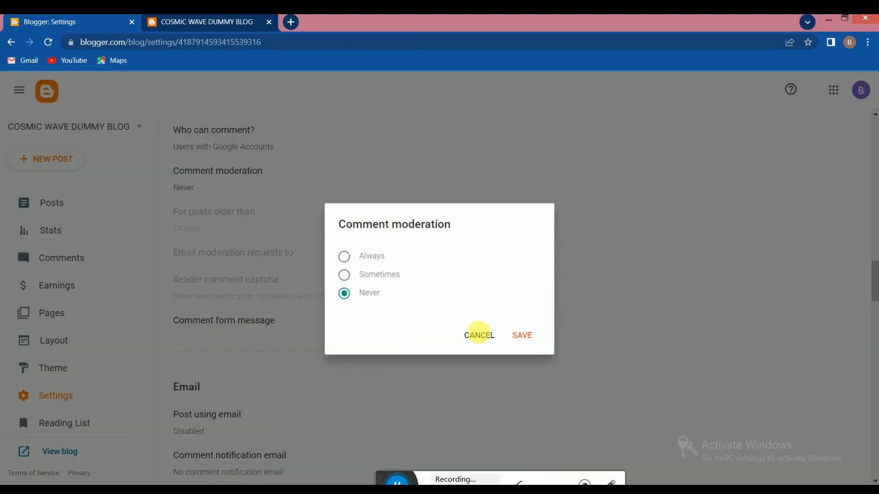
{"action": "left_click", "coordinate": [524, 339]}
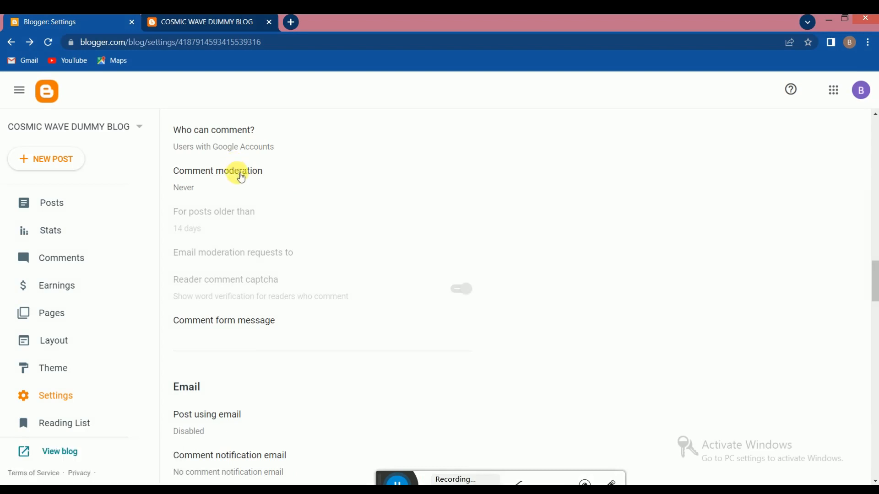
- Review the remaining comment settings and inspect the Comment form message editor, closing it without entering a message
{"action": "scroll", "coordinate": [243, 176], "scroll_direction": "down", "scroll_amount": 1}
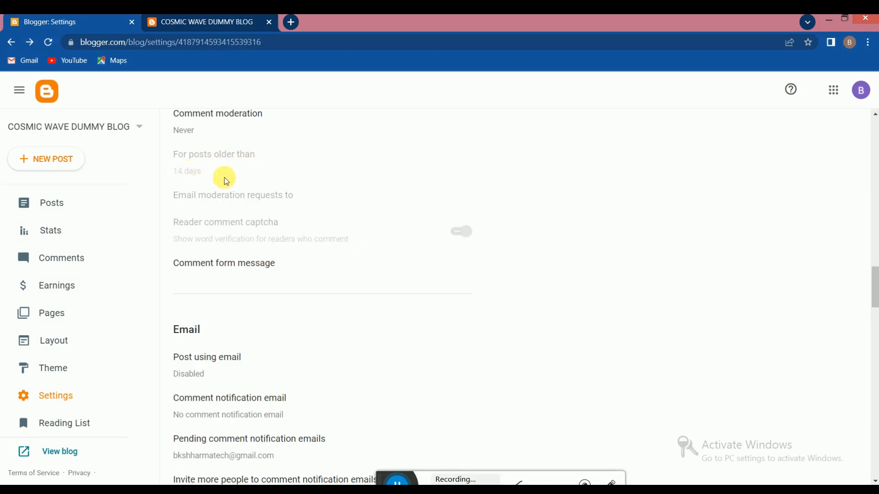
{"action": "scroll", "coordinate": [206, 158], "scroll_direction": "down", "scroll_amount": 2}
{"action": "scroll", "coordinate": [210, 160], "scroll_direction": "down", "scroll_amount": 1}
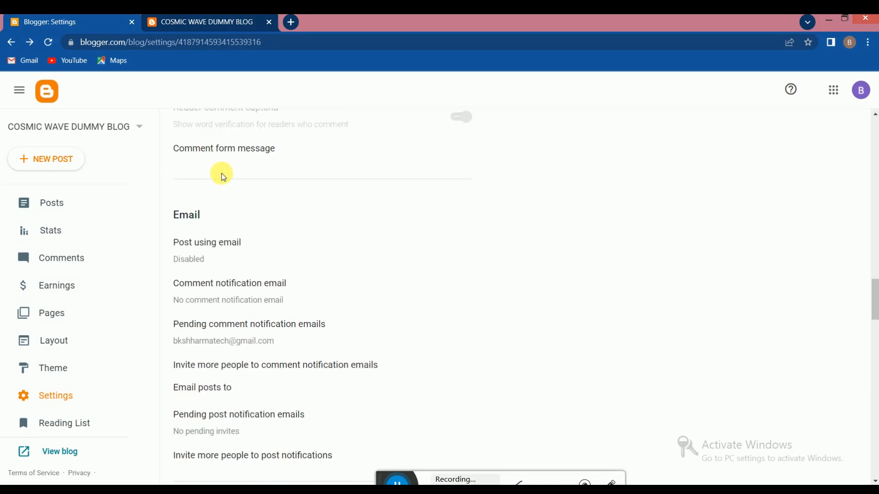
{"action": "left_click", "coordinate": [235, 151]}
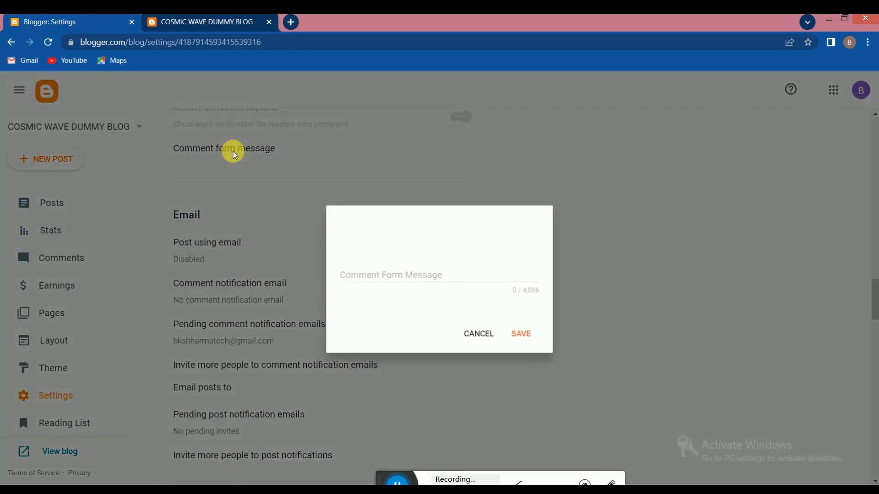
{"action": "left_click", "coordinate": [479, 335]}
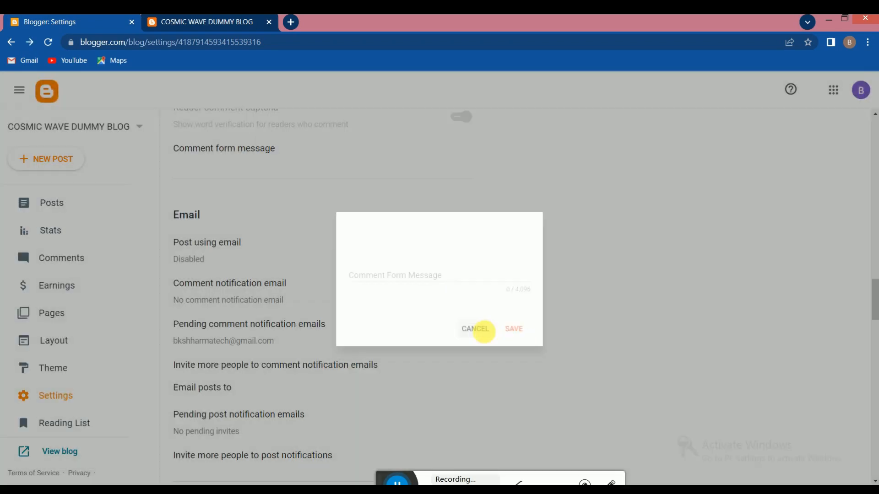
{"action": "left_click", "coordinate": [229, 150]}
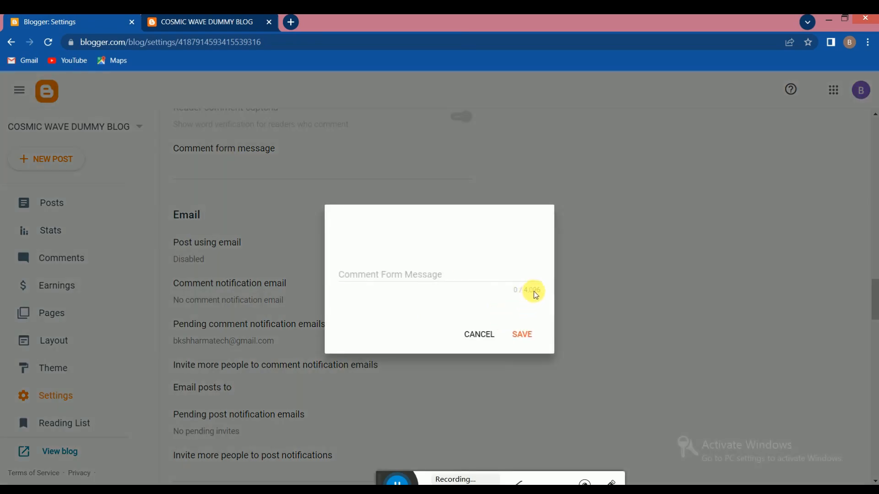
{"action": "left_click", "coordinate": [480, 334]}
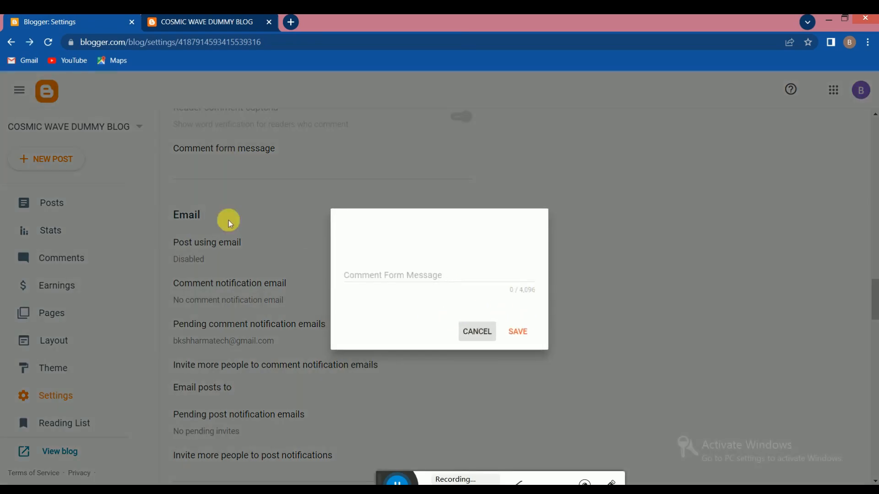
- Inspect the Post using email options in the Email settings and close them without making a change
{"action": "scroll", "coordinate": [235, 196], "scroll_direction": "down", "scroll_amount": 2}
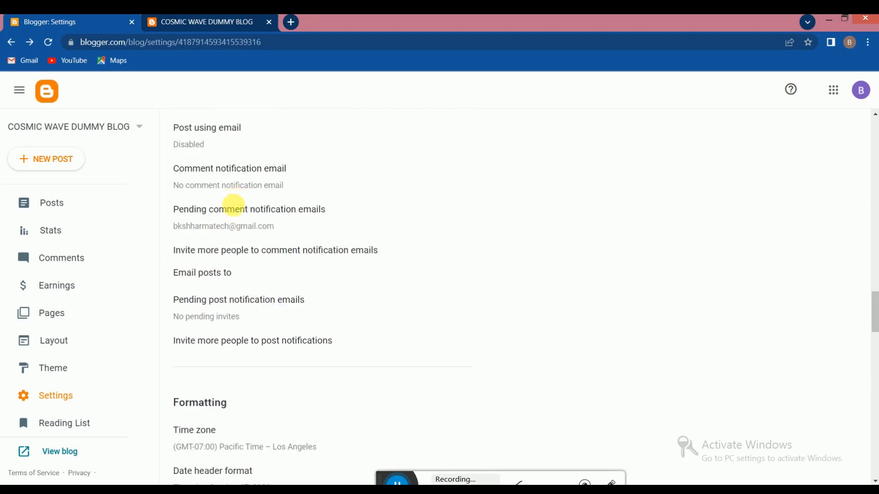
{"action": "scroll", "coordinate": [210, 167], "scroll_direction": "up", "scroll_amount": 1}
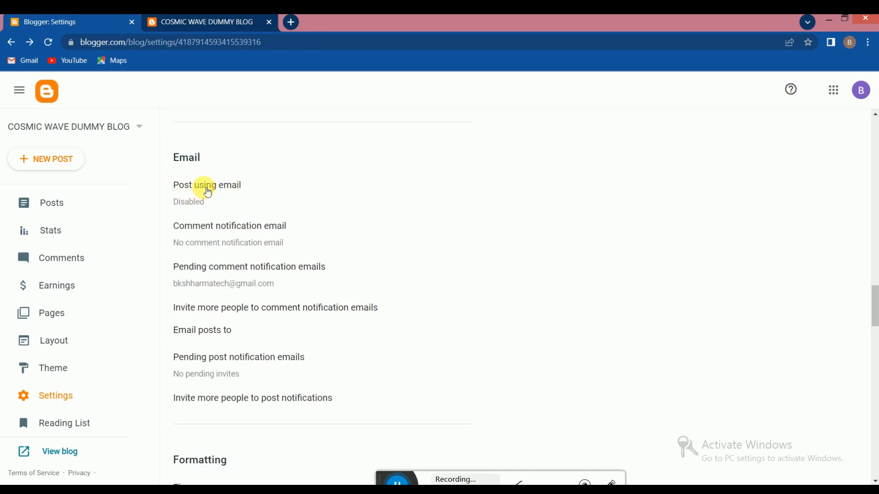
{"action": "left_click", "coordinate": [205, 190]}
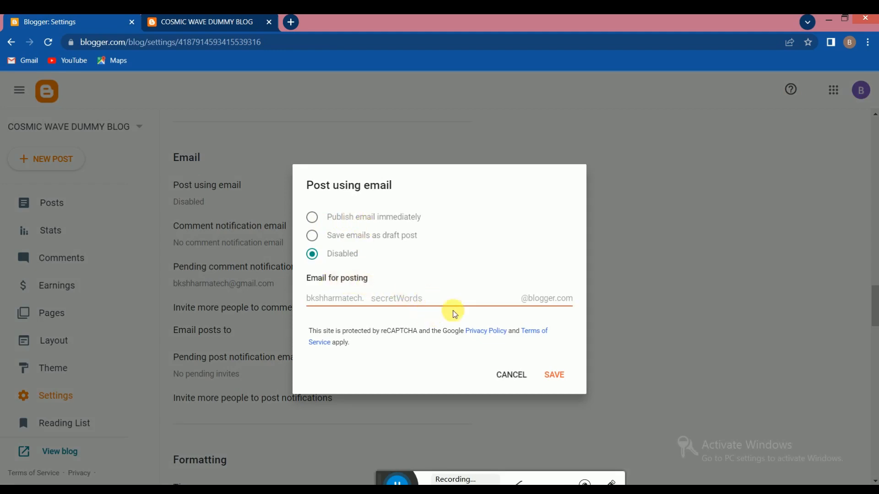
{"action": "left_click", "coordinate": [512, 377]}
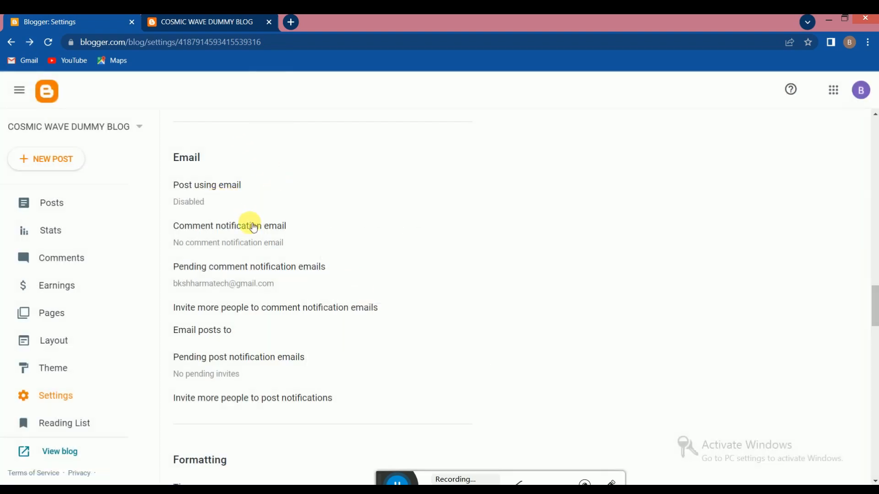
- Review the notification email settings and inspect the invitation form for comment notification emails, cancelling it without sending an invite
{"action": "scroll", "coordinate": [254, 228], "scroll_direction": "down", "scroll_amount": 1}
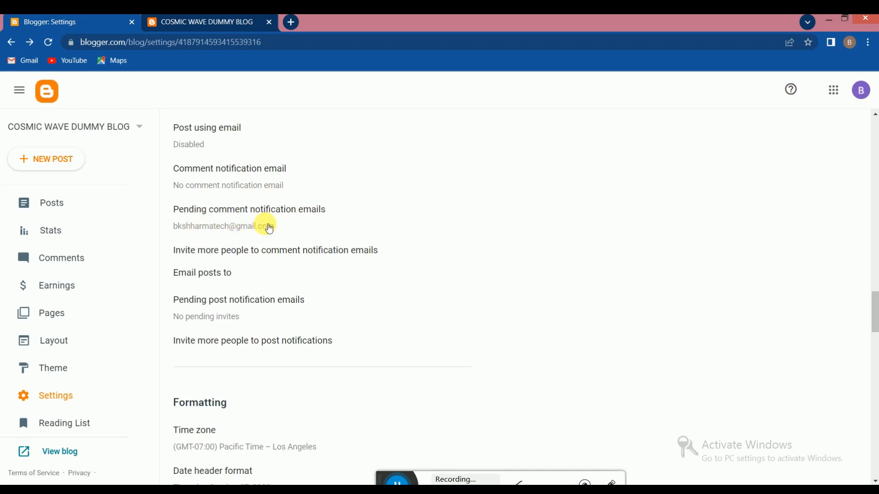
{"action": "scroll", "coordinate": [270, 229], "scroll_direction": "down", "scroll_amount": 1}
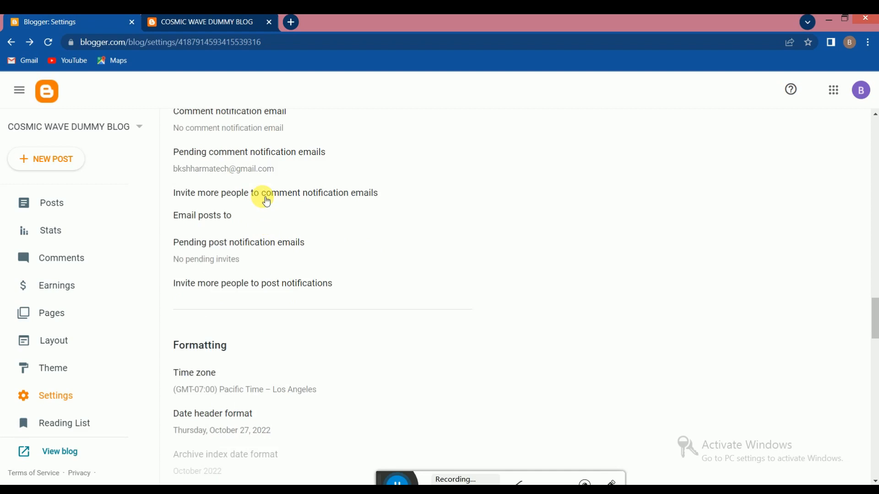
{"action": "left_click", "coordinate": [268, 201]}
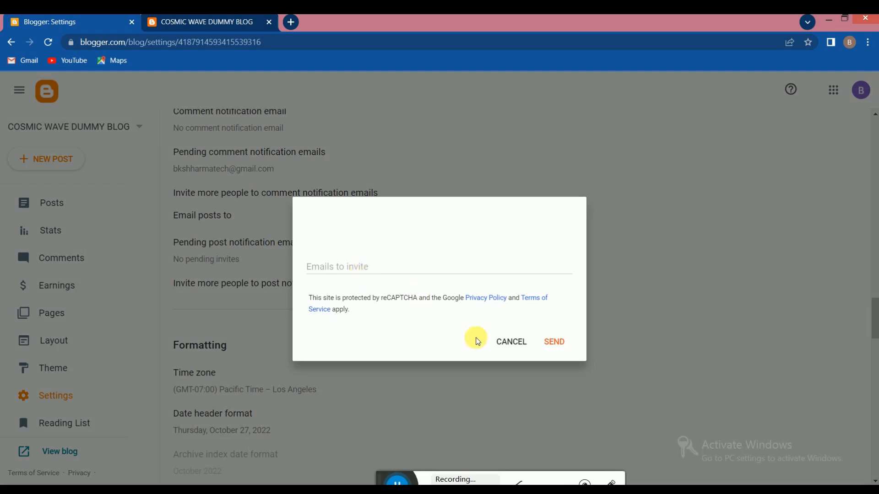
{"action": "left_click", "coordinate": [511, 341]}
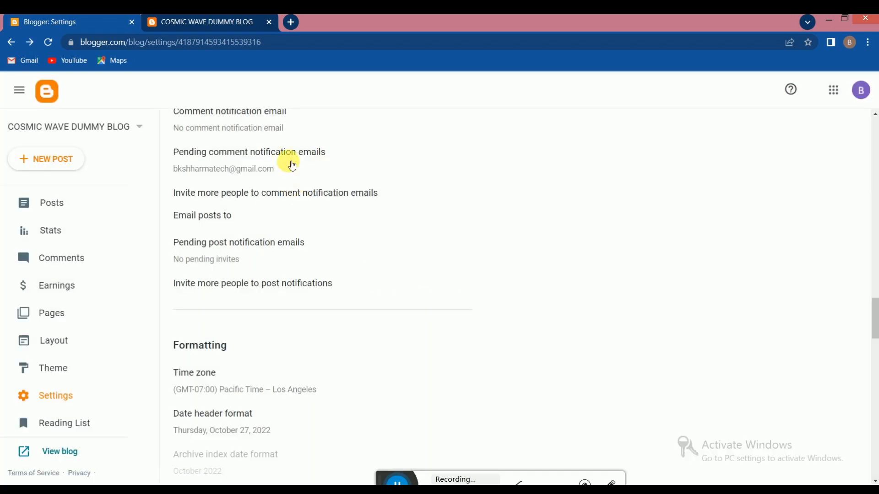
- Set the blog's time zone to (GMT+05:30) India Standard Time – Kolkata and save it
{"action": "scroll", "coordinate": [293, 169], "scroll_direction": "down", "scroll_amount": 1}
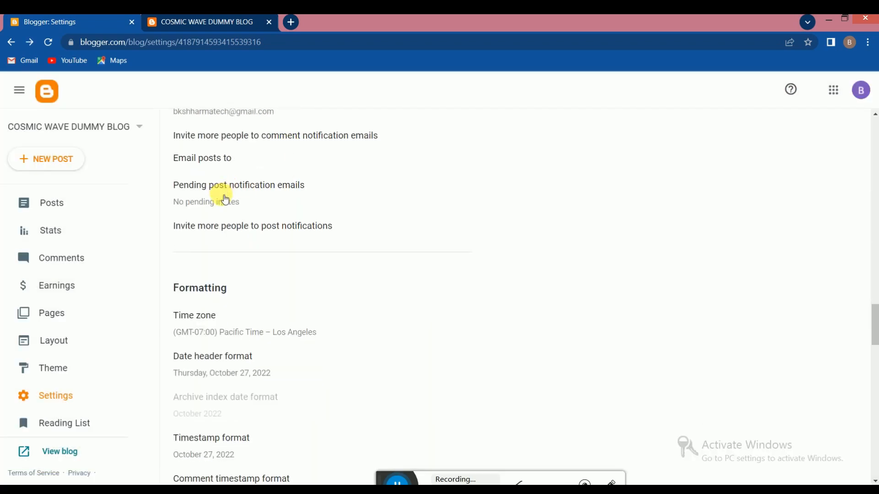
{"action": "scroll", "coordinate": [224, 213], "scroll_direction": "down", "scroll_amount": 1}
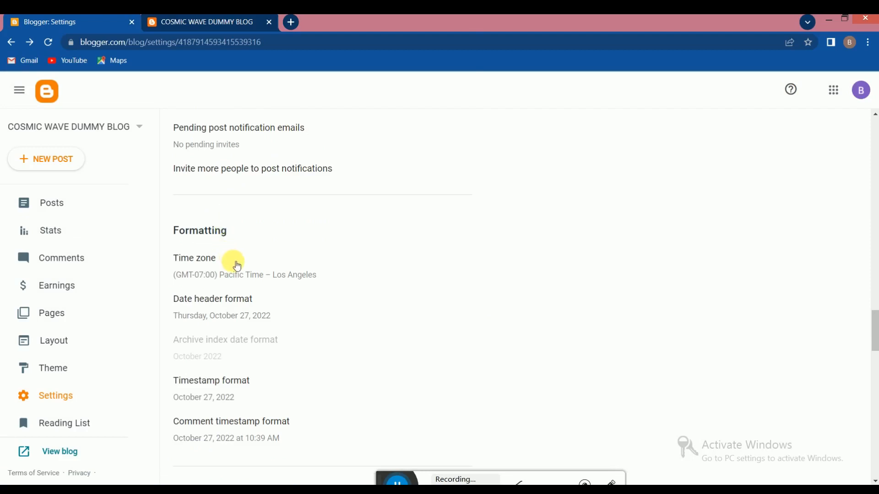
{"action": "left_click", "coordinate": [208, 259]}
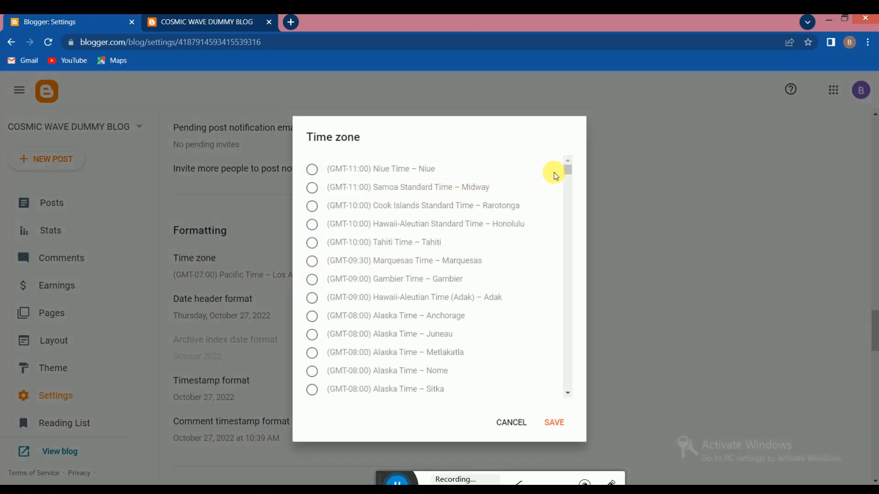
{"action": "left_click_drag", "start_coordinate": [570, 171], "coordinate": [575, 196]}
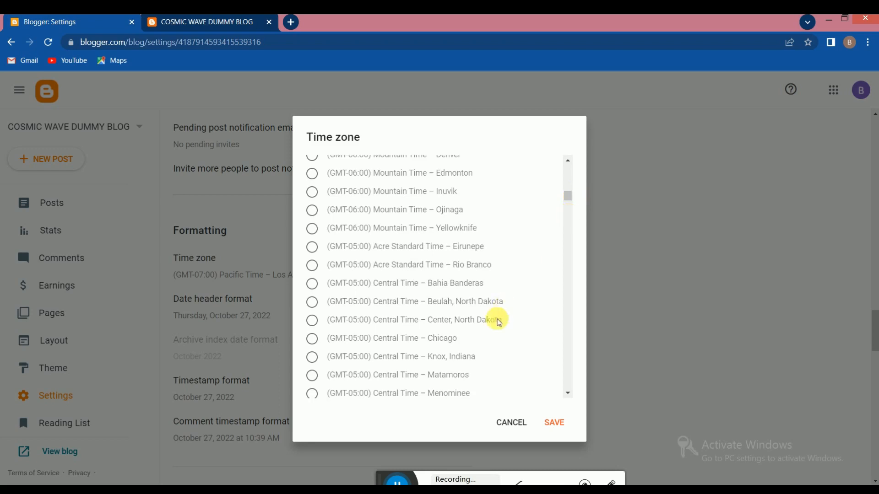
{"action": "scroll", "coordinate": [434, 308], "scroll_direction": "down", "scroll_amount": 1}
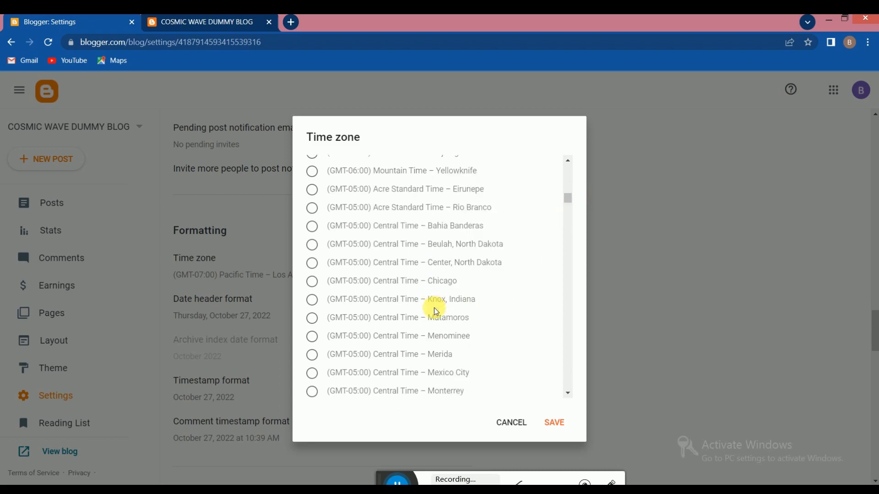
{"action": "scroll", "coordinate": [434, 308], "scroll_direction": "down", "scroll_amount": 2}
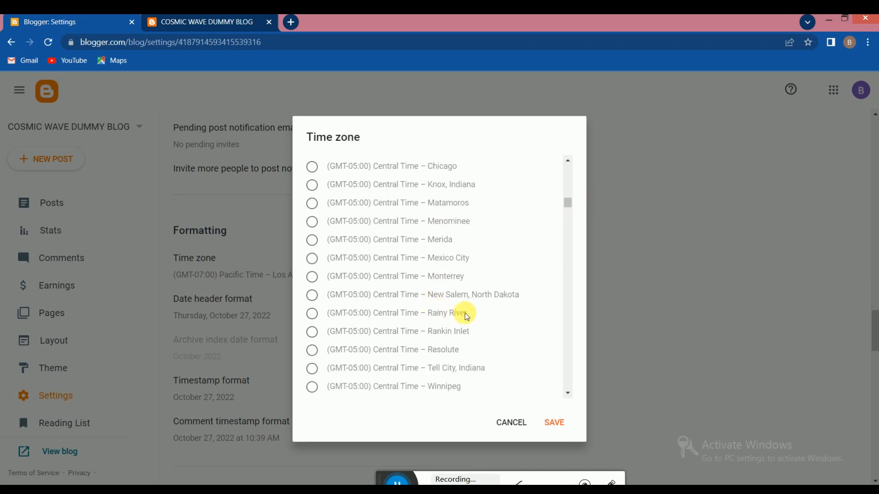
{"action": "scroll", "coordinate": [468, 316], "scroll_direction": "down", "scroll_amount": 3}
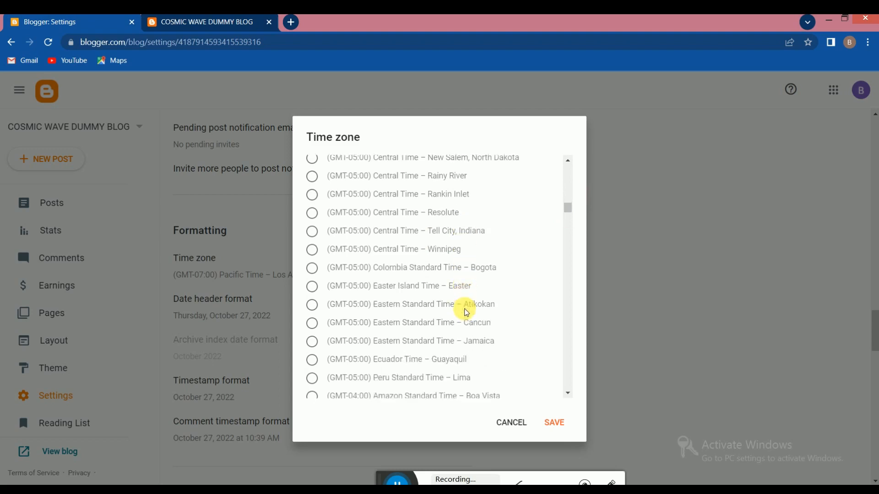
{"action": "scroll", "coordinate": [468, 313], "scroll_direction": "down", "scroll_amount": 1}
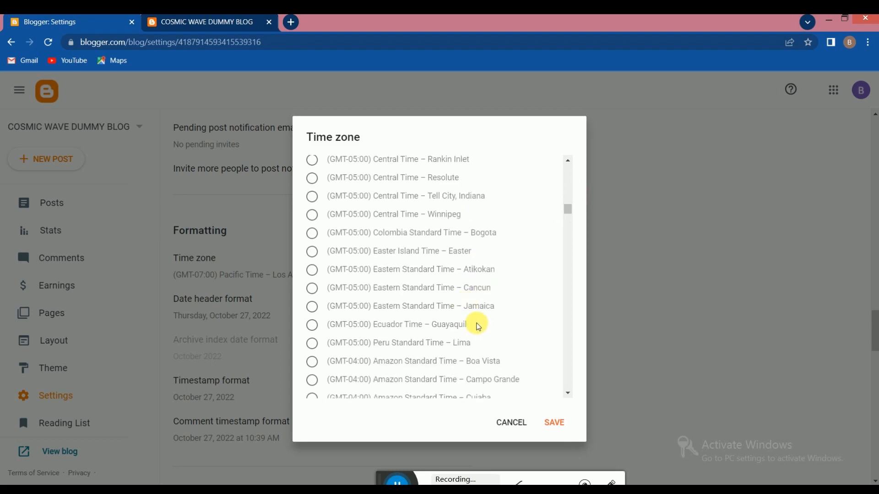
{"action": "scroll", "coordinate": [478, 326], "scroll_direction": "down", "scroll_amount": 1}
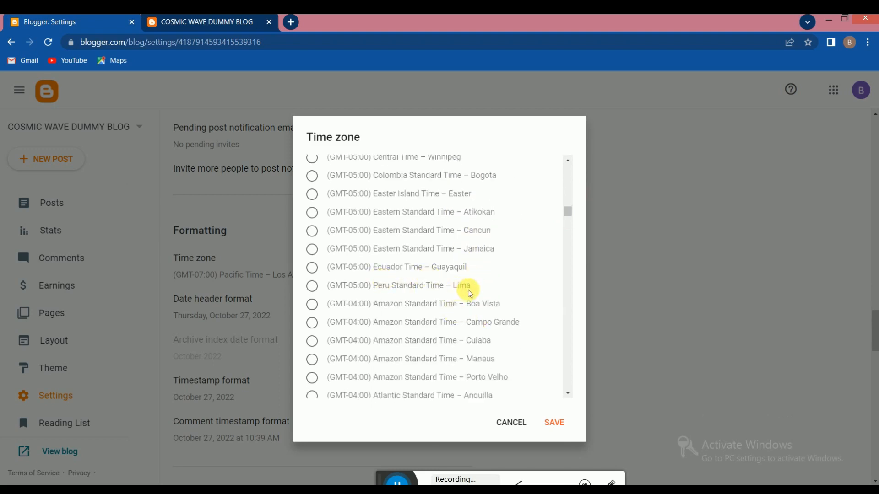
{"action": "scroll", "coordinate": [471, 294], "scroll_direction": "down", "scroll_amount": 2}
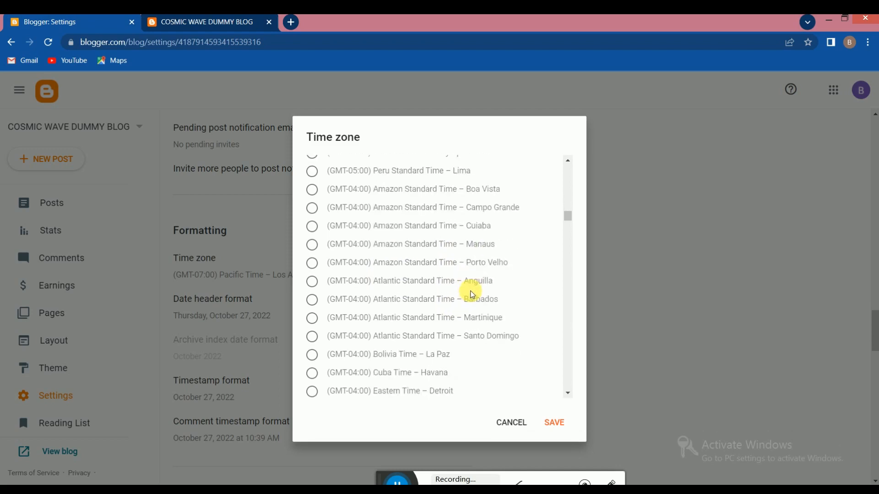
{"action": "scroll", "coordinate": [473, 295], "scroll_direction": "down", "scroll_amount": 3}
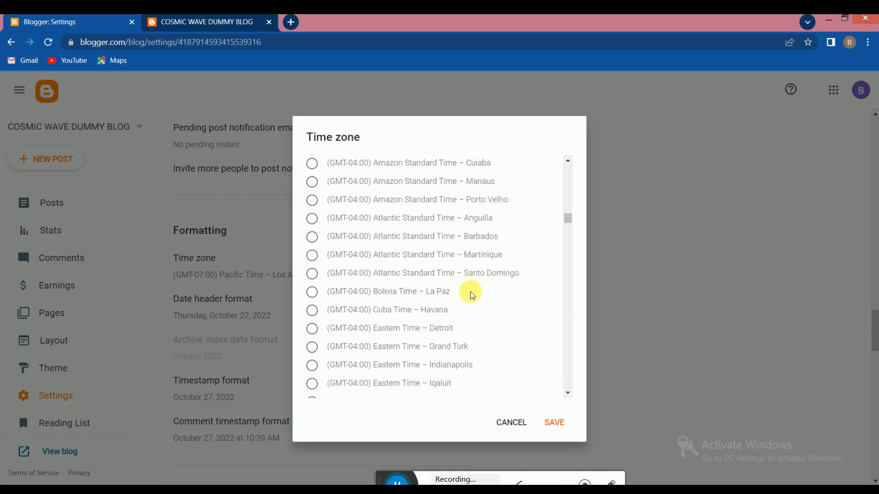
{"action": "scroll", "coordinate": [471, 293], "scroll_direction": "down", "scroll_amount": 2}
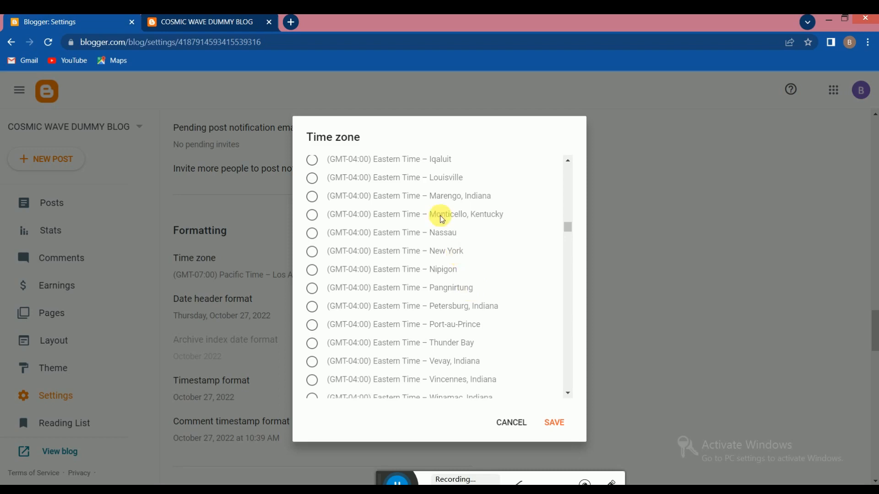
{"action": "scroll", "coordinate": [457, 287], "scroll_direction": "down", "scroll_amount": 1}
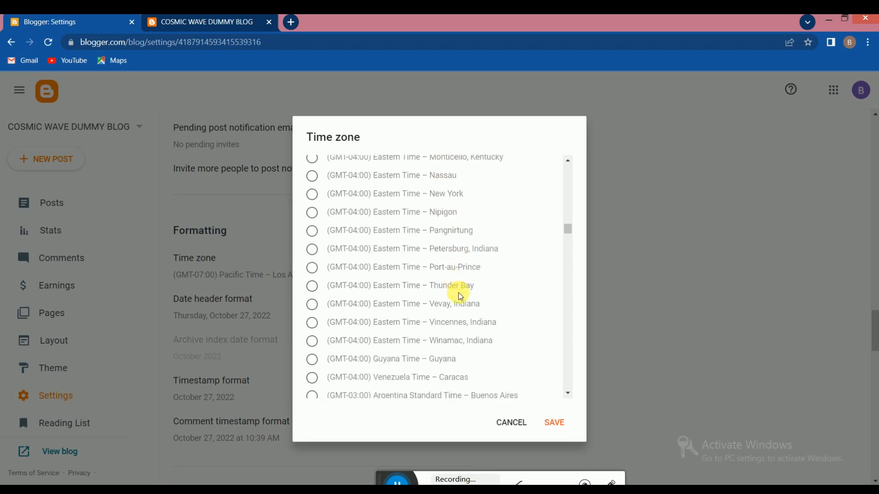
{"action": "scroll", "coordinate": [465, 314], "scroll_direction": "down", "scroll_amount": 1}
{"action": "scroll", "coordinate": [465, 352], "scroll_direction": "down", "scroll_amount": 1}
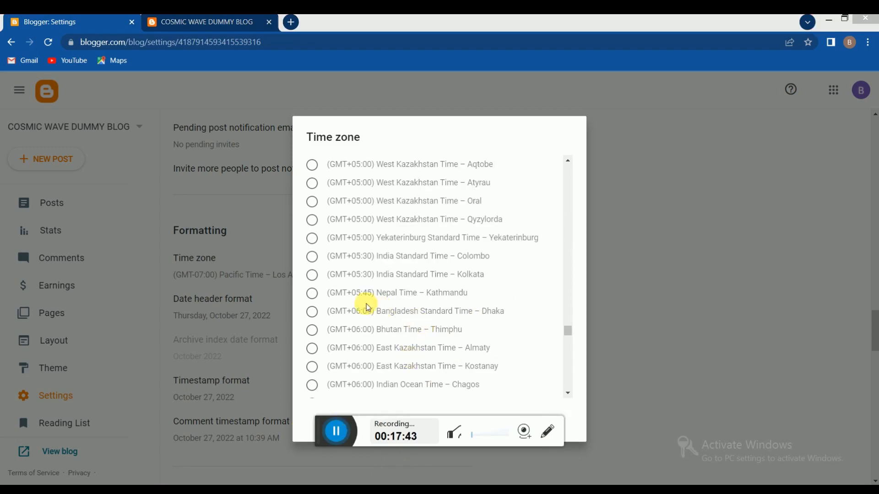
{"action": "left_click", "coordinate": [313, 276]}
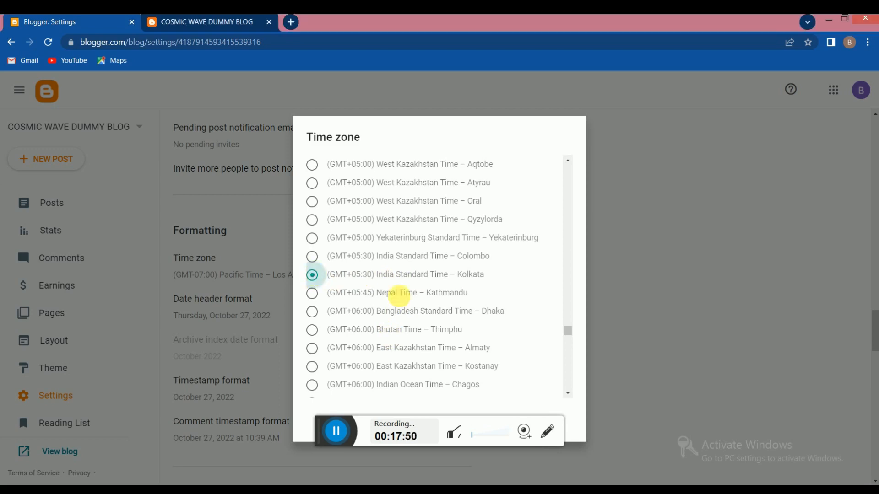
{"action": "left_click_drag", "start_coordinate": [357, 430], "coordinate": [377, 480]}
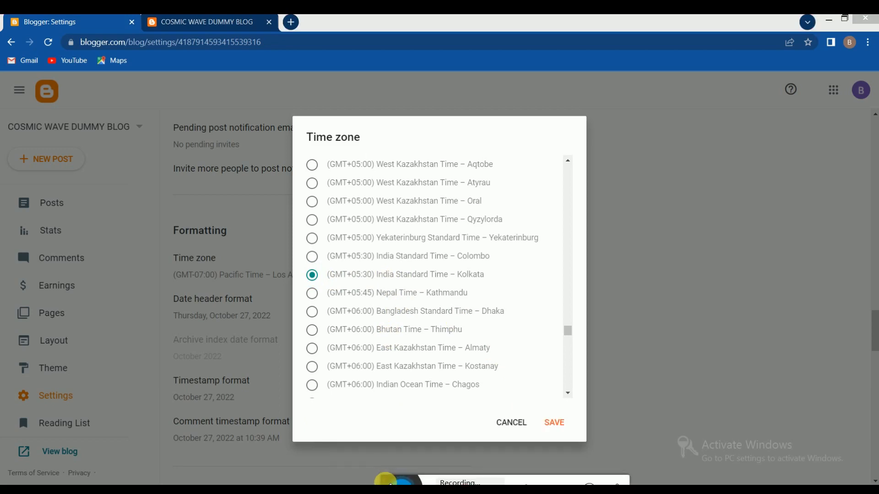
{"action": "left_click", "coordinate": [554, 422]}
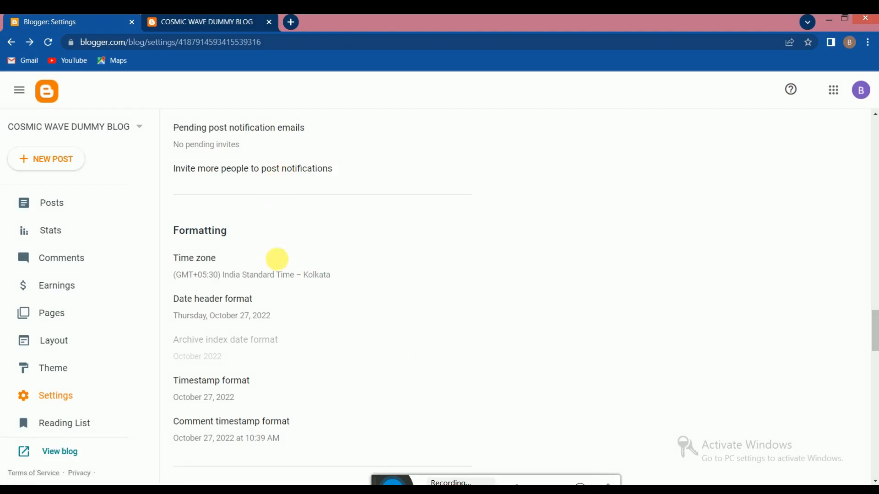
- Review the date header, timestamp and comment timestamp format settings, continuing down to the Meta tags section
{"action": "scroll", "coordinate": [303, 286], "scroll_direction": "down", "scroll_amount": 1}
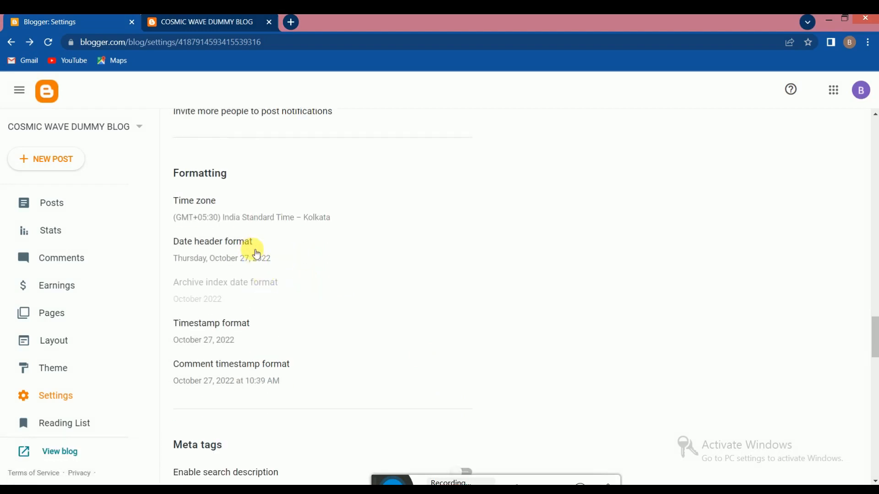
{"action": "scroll", "coordinate": [257, 254], "scroll_direction": "down", "scroll_amount": 2}
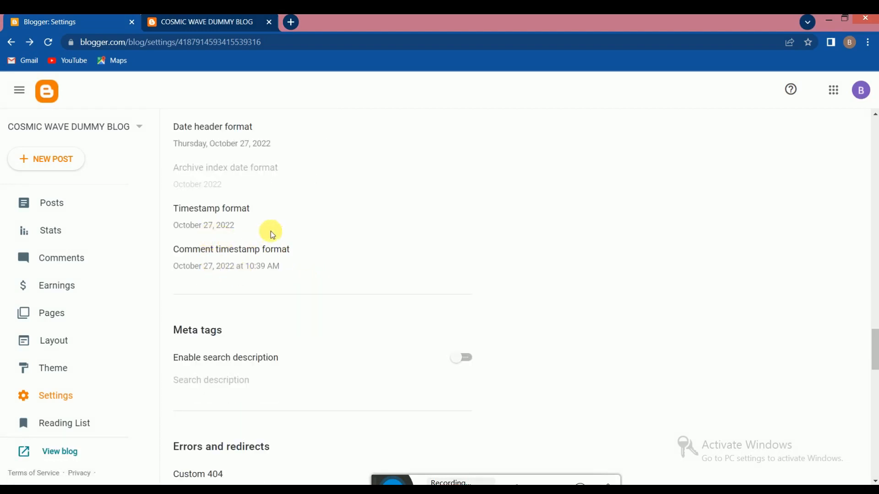
{"action": "scroll", "coordinate": [279, 197], "scroll_direction": "down", "scroll_amount": 1}
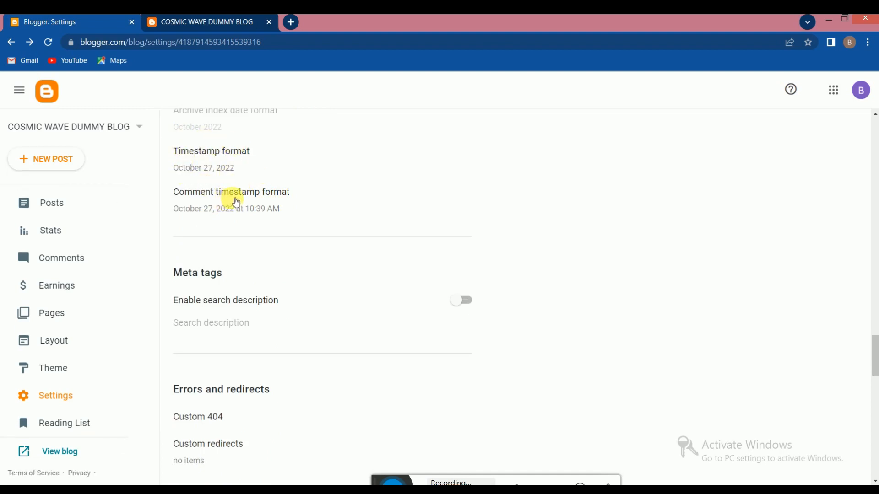
{"action": "scroll", "coordinate": [226, 210], "scroll_direction": "down", "scroll_amount": 2}
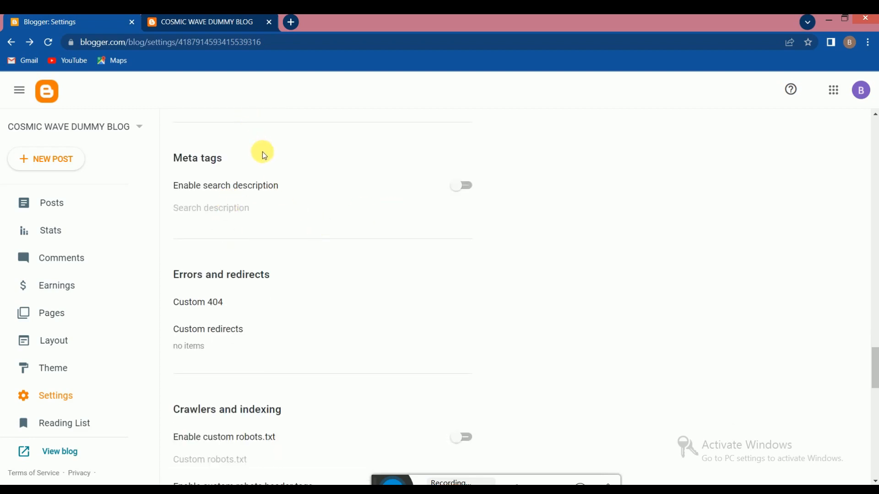
- Enable the search description under Meta tags and save it as "Technology, Graphics, Accounting"
{"action": "scroll", "coordinate": [272, 185], "scroll_direction": "down", "scroll_amount": 1}
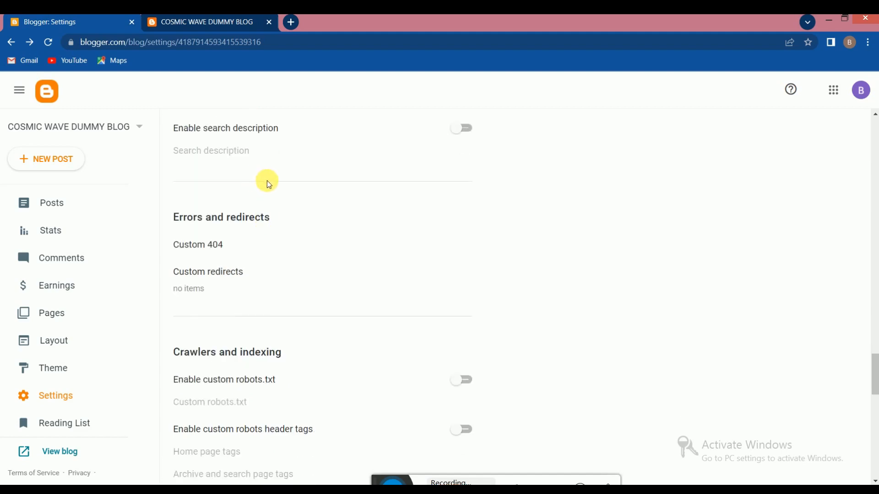
{"action": "left_click", "coordinate": [463, 128]}
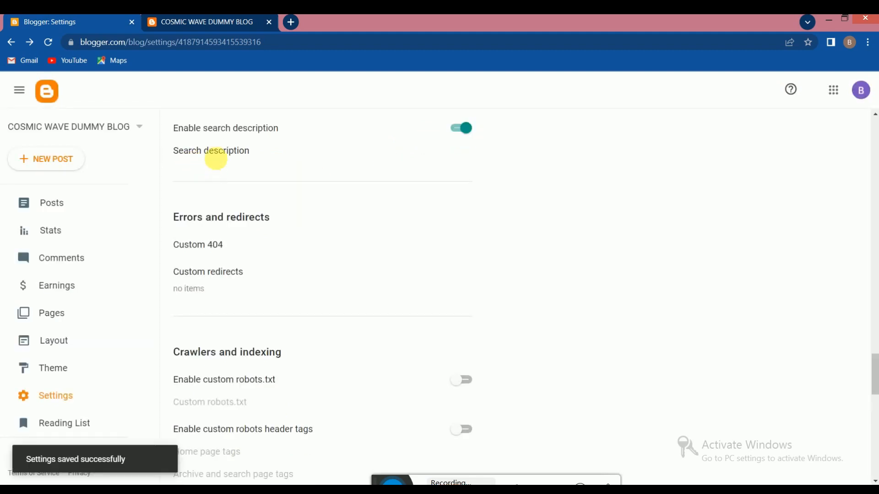
{"action": "left_click", "coordinate": [220, 158]}
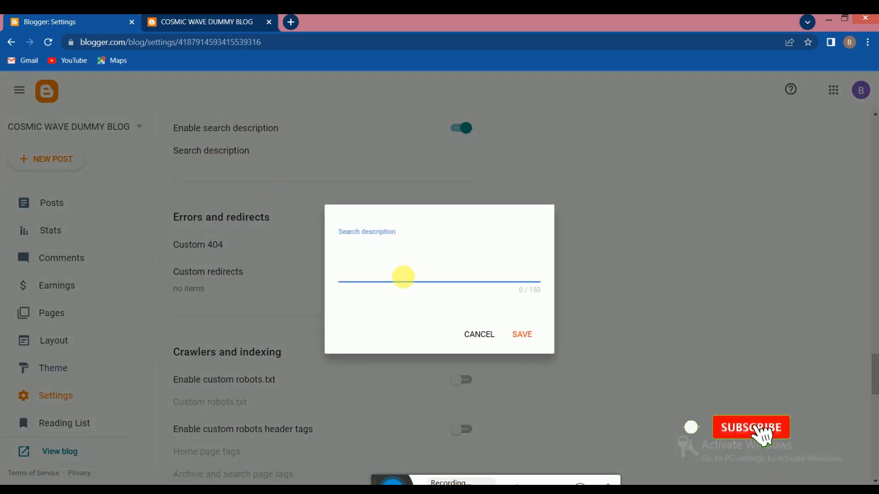
{"action": "type", "text": "TE"}
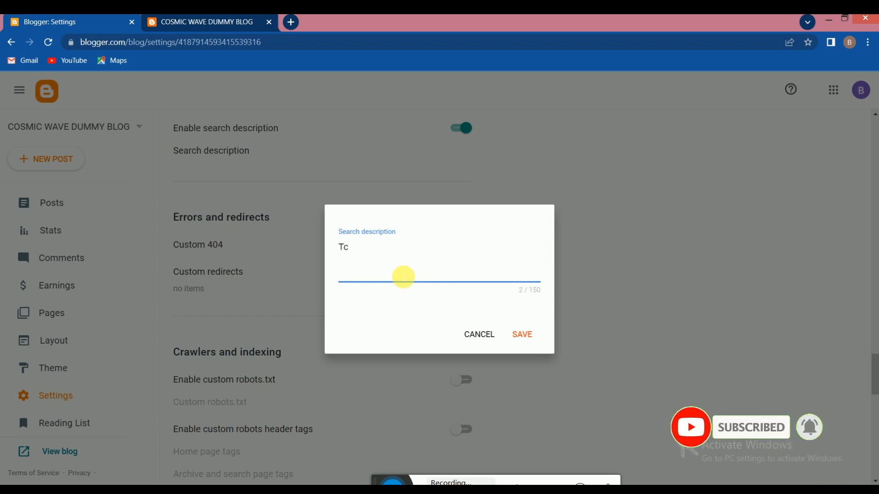
{"action": "type", "text": "chnology, Graphics, Accounting"}
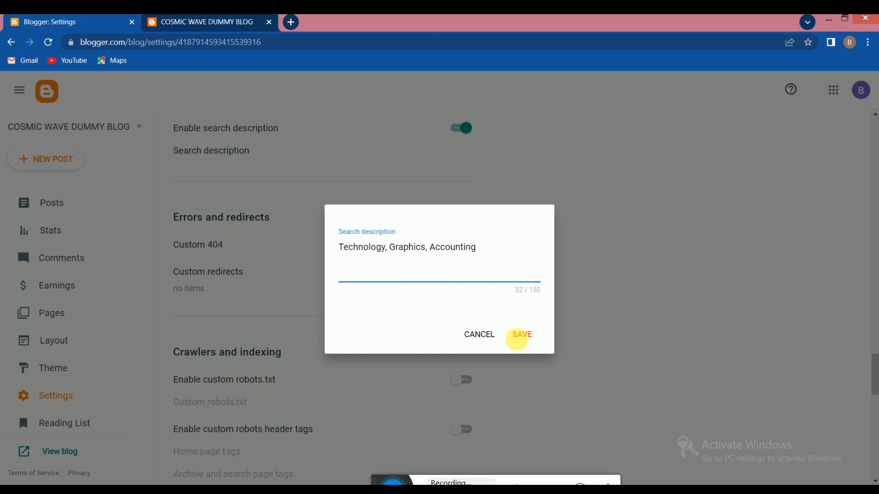
{"action": "left_click", "coordinate": [522, 335]}
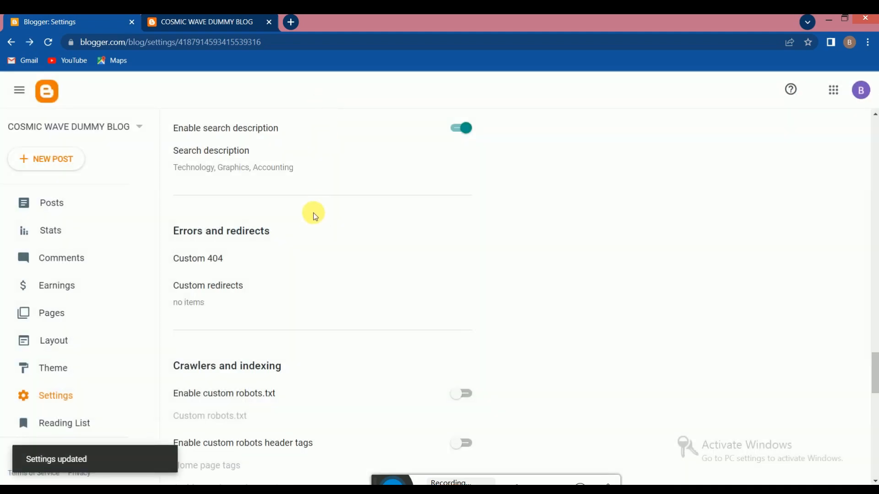
- Review the remaining settings from Errors and redirects through General, opening the linked Google Search Console page and closing it again
{"action": "scroll", "coordinate": [302, 202], "scroll_direction": "down", "scroll_amount": 2}
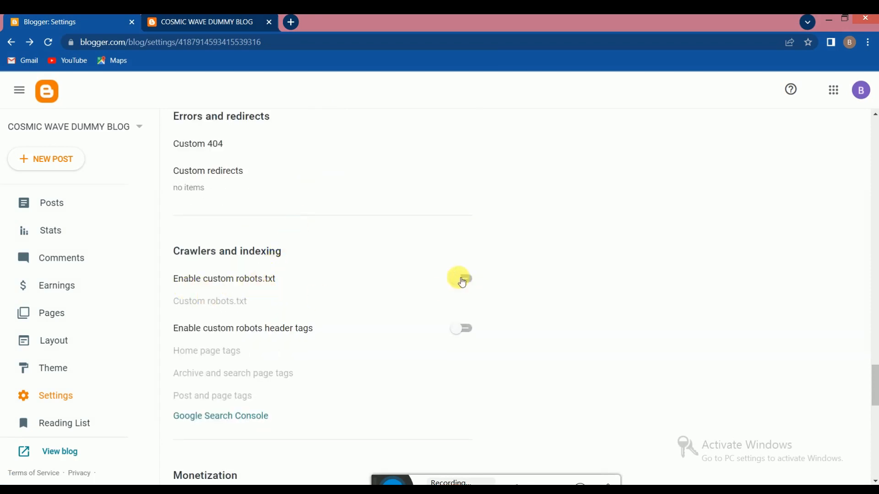
{"action": "scroll", "coordinate": [388, 261], "scroll_direction": "down", "scroll_amount": 2}
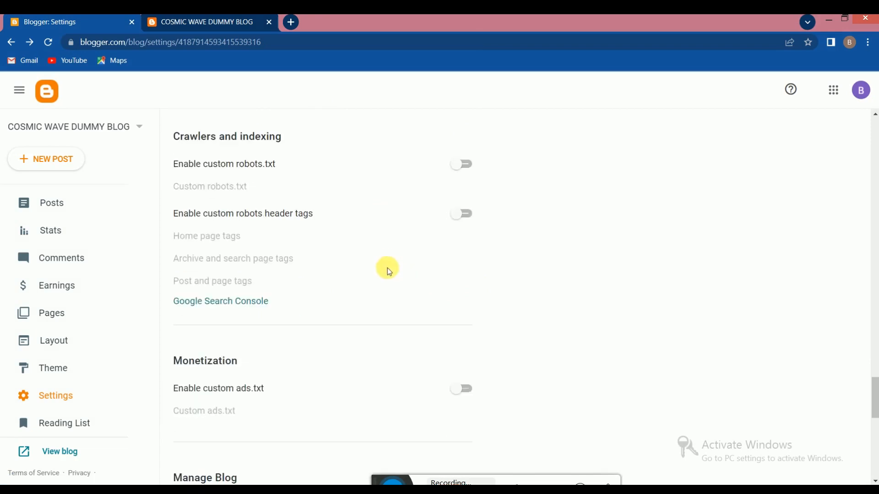
{"action": "left_click", "coordinate": [249, 305]}
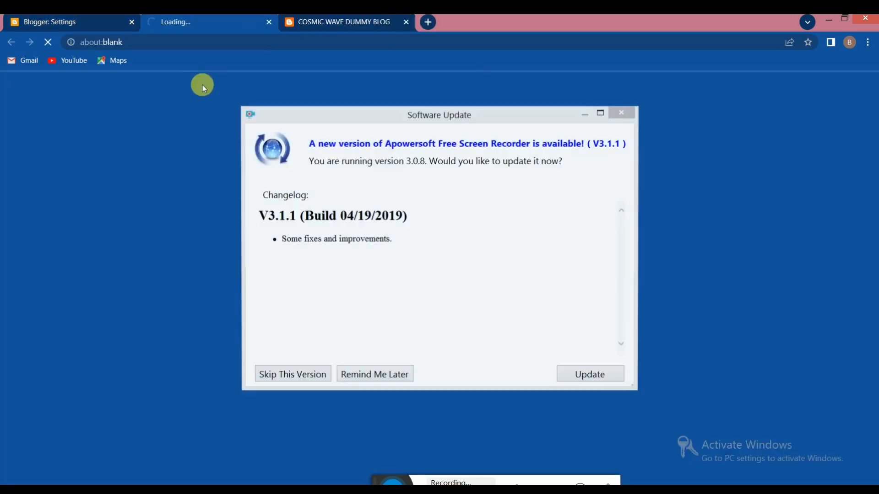
{"action": "left_click", "coordinate": [389, 374]}
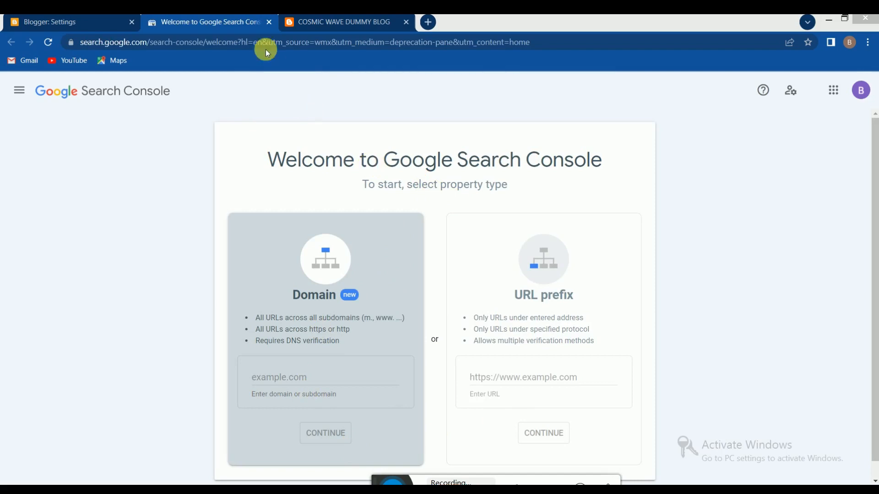
{"action": "left_click", "coordinate": [269, 23]}
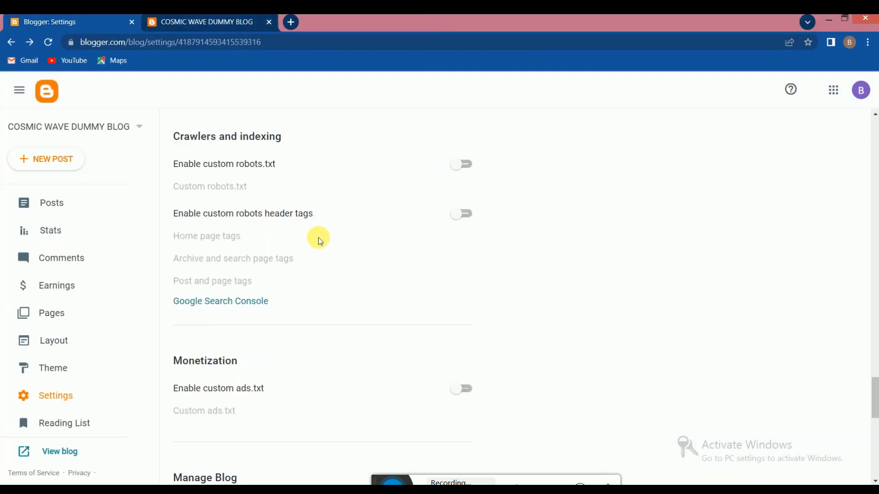
{"action": "scroll", "coordinate": [318, 236], "scroll_direction": "down", "scroll_amount": 3}
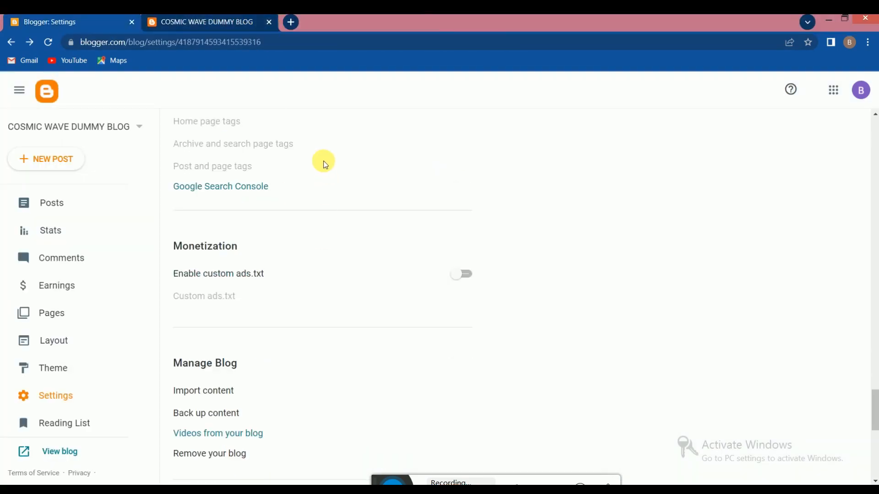
{"action": "scroll", "coordinate": [323, 245], "scroll_direction": "down", "scroll_amount": 3}
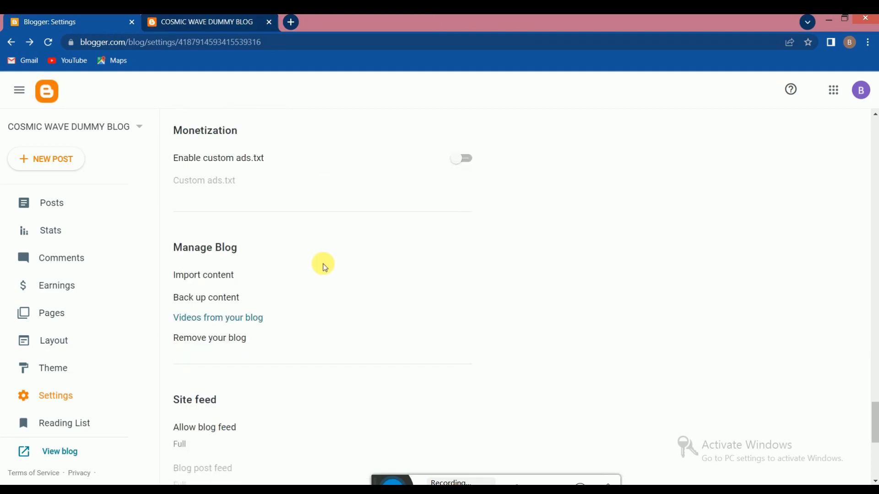
{"action": "scroll", "coordinate": [325, 268], "scroll_direction": "down", "scroll_amount": 3}
{"action": "scroll", "coordinate": [326, 268], "scroll_direction": "down", "scroll_amount": 3}
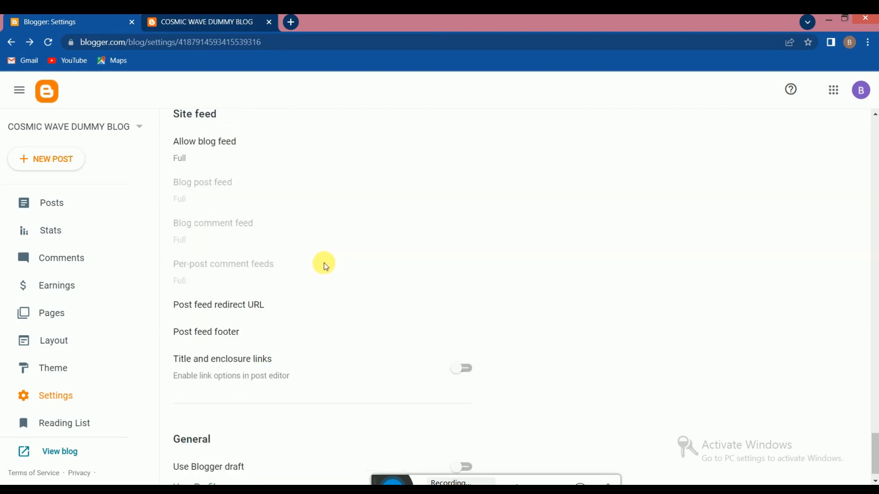
{"action": "scroll", "coordinate": [326, 268], "scroll_direction": "down", "scroll_amount": 1}
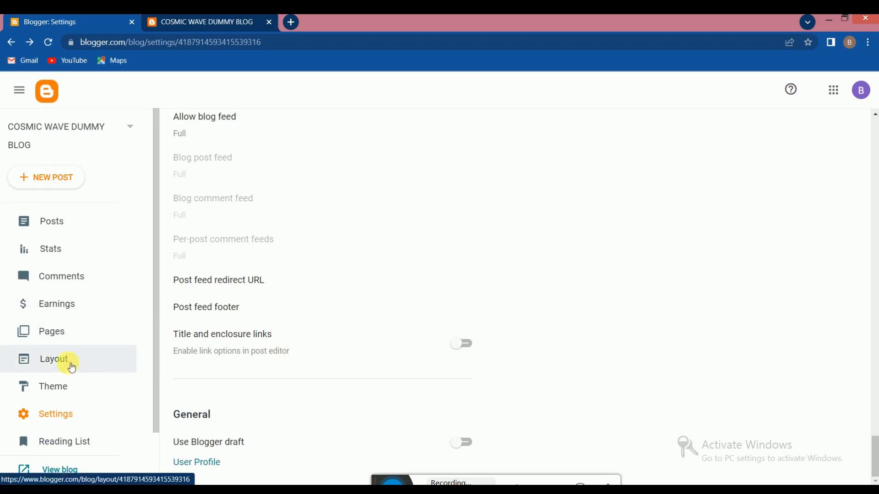
- Open the blog's Layout page and examine its sidebar, header and page body gadgets
{"action": "left_click", "coordinate": [65, 366]}
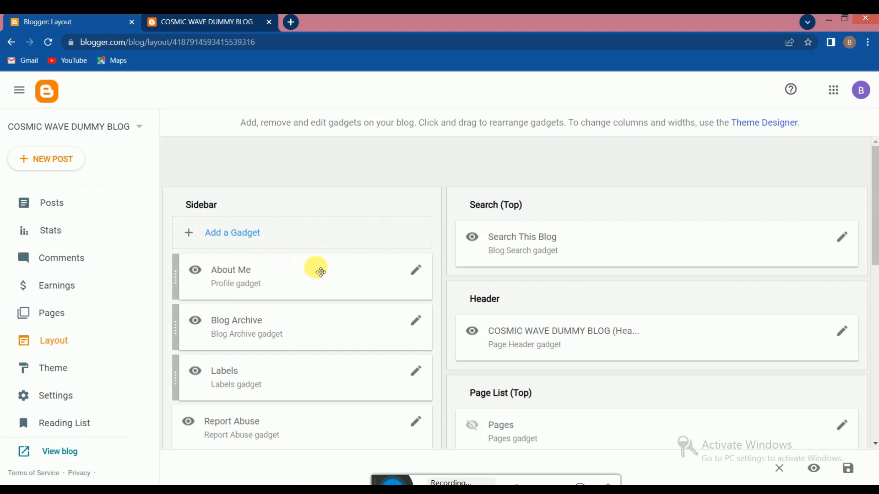
{"action": "scroll", "coordinate": [319, 268], "scroll_direction": "down", "scroll_amount": 3}
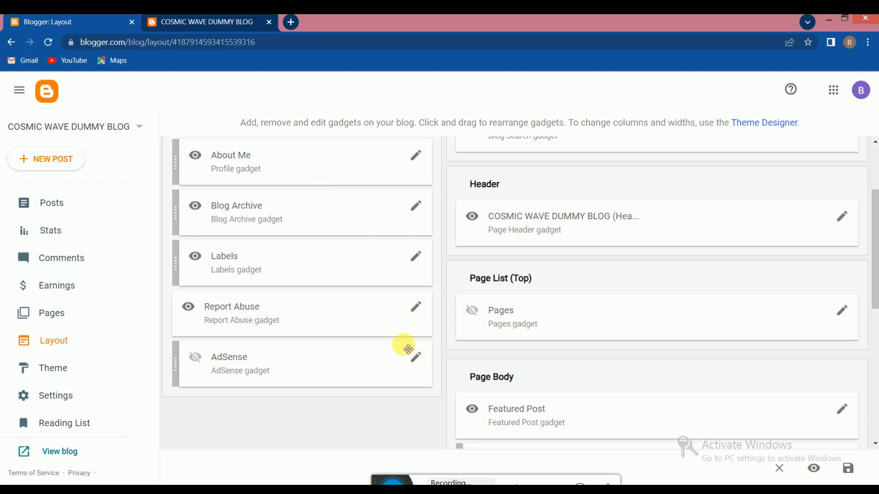
{"action": "scroll", "coordinate": [404, 347], "scroll_direction": "up", "scroll_amount": 3}
{"action": "scroll", "coordinate": [67, 427], "scroll_direction": "down", "scroll_amount": 1}
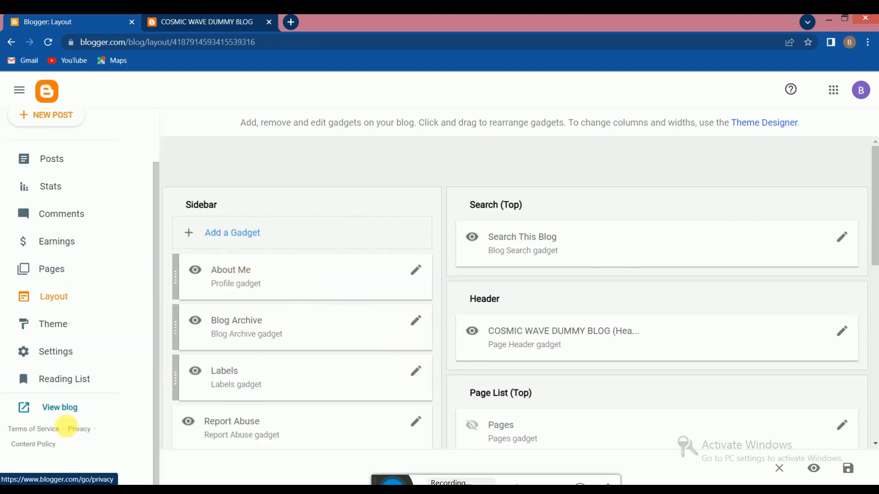
- View the live blog, examine its header and the featured GRAPHIC DESIGN post, and close the older duplicate tab of the blog
{"action": "left_click", "coordinate": [65, 406]}
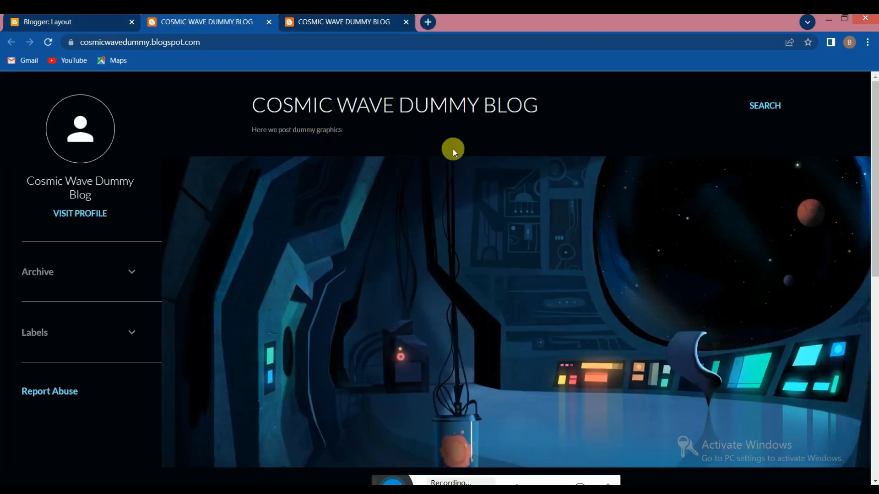
{"action": "scroll", "coordinate": [367, 201], "scroll_direction": "down", "scroll_amount": 3}
{"action": "scroll", "coordinate": [401, 268], "scroll_direction": "down", "scroll_amount": 4}
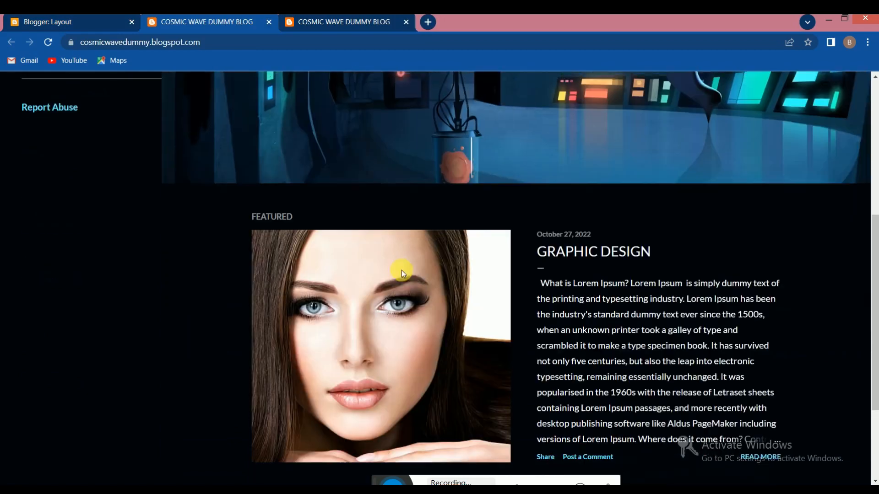
{"action": "scroll", "coordinate": [405, 280], "scroll_direction": "up", "scroll_amount": 6}
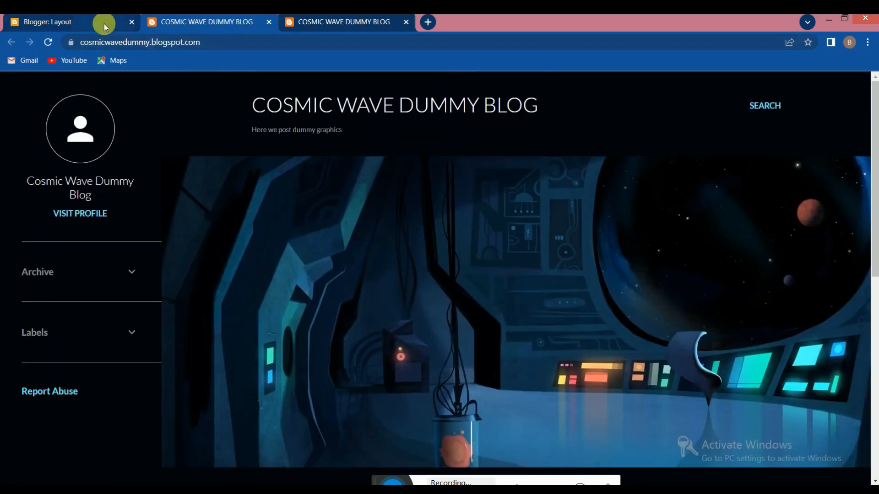
{"action": "scroll", "coordinate": [345, 238], "scroll_direction": "down", "scroll_amount": 5}
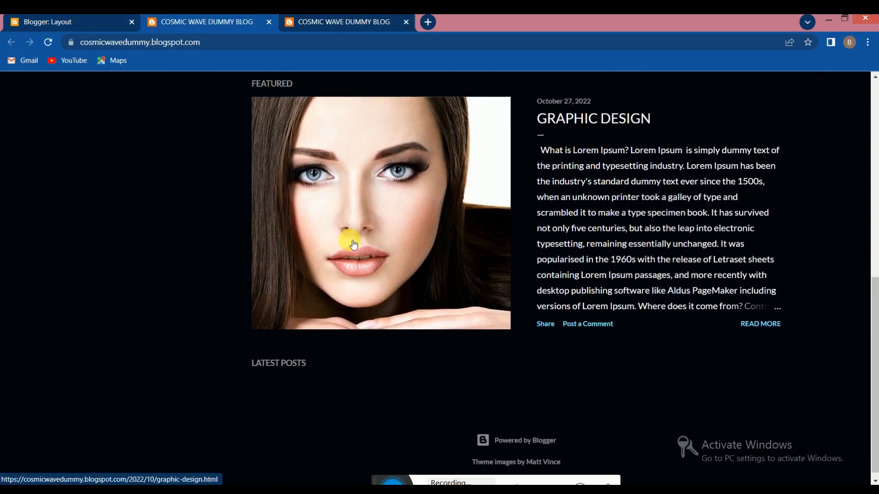
{"action": "scroll", "coordinate": [402, 334], "scroll_direction": "up", "scroll_amount": 5}
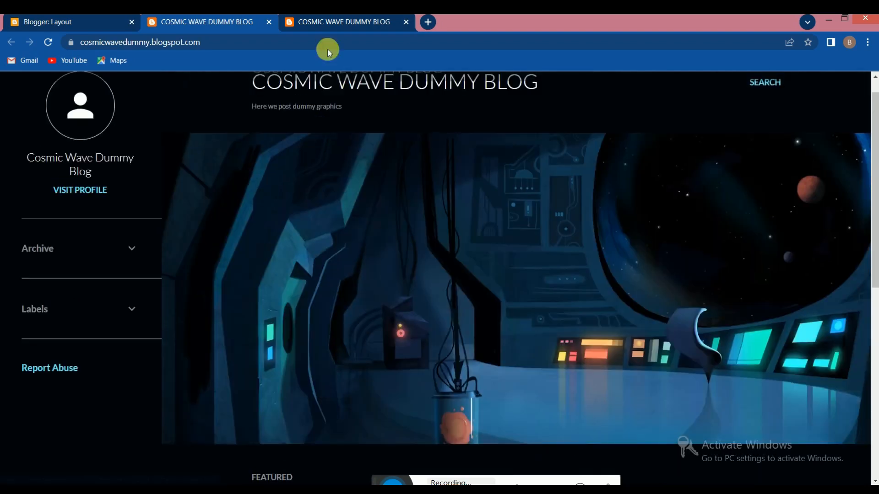
{"action": "left_click", "coordinate": [406, 22]}
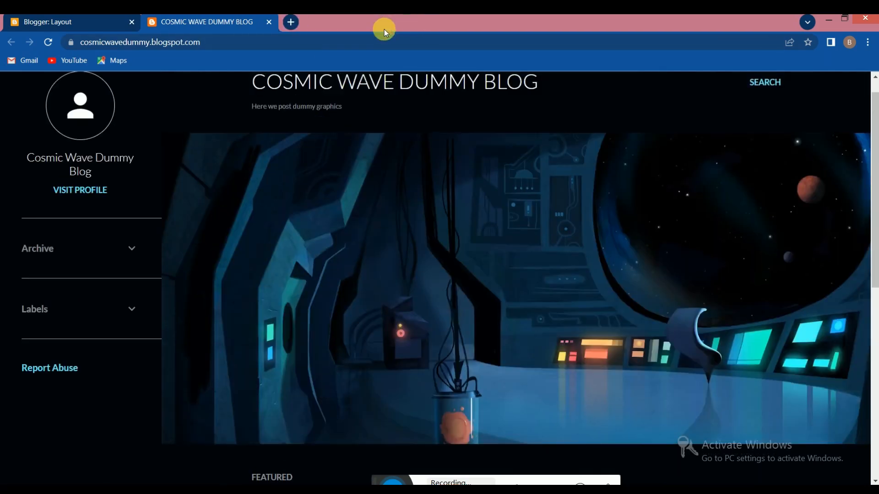
- Search Google in a new tab for "download free templetes for blog" and open Colorlib's 30 Best Free Responsive Blogger Templates 2022 article
{"action": "left_click", "coordinate": [290, 22]}
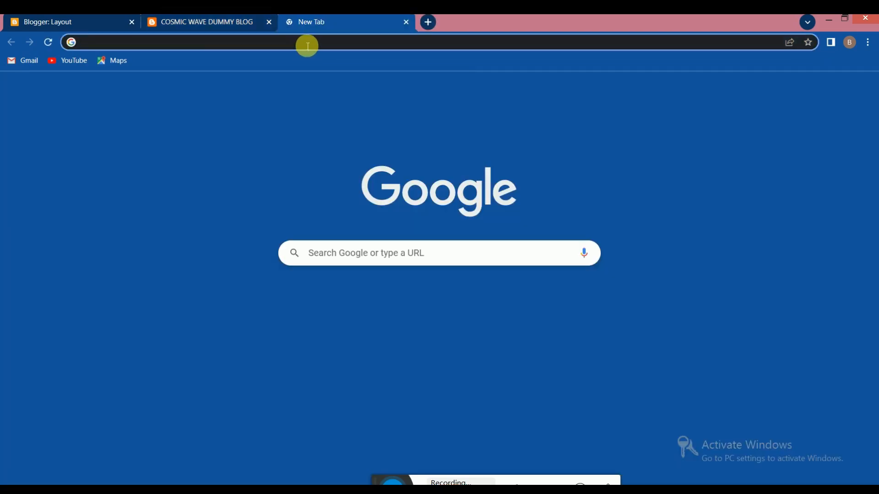
{"action": "left_click", "coordinate": [308, 44]}
{"action": "type", "text": "down"}
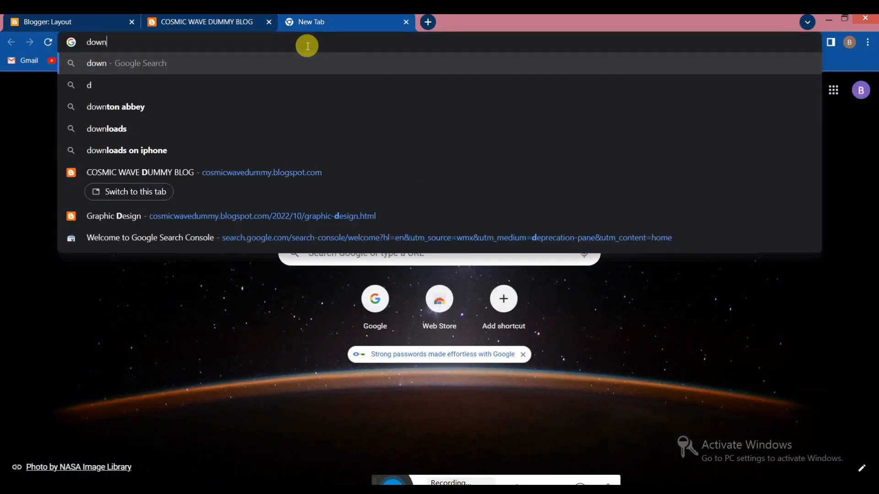
{"action": "type", "text": "load "}
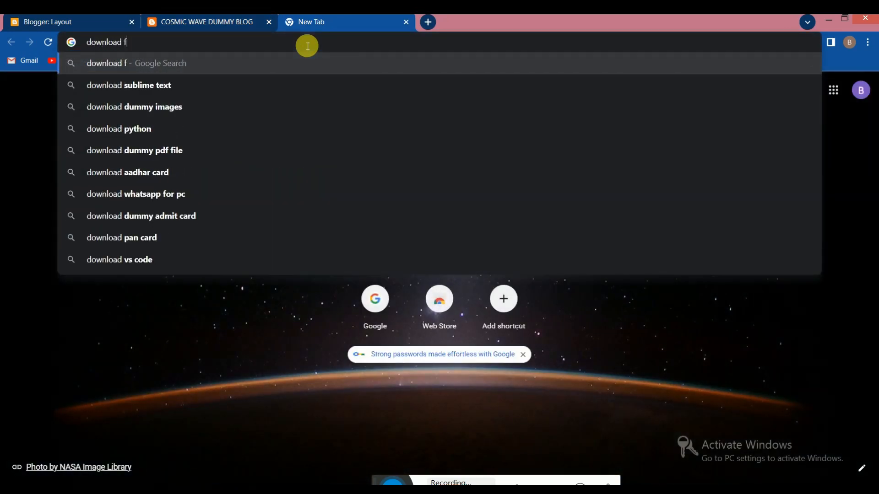
{"action": "type", "text": "free"}
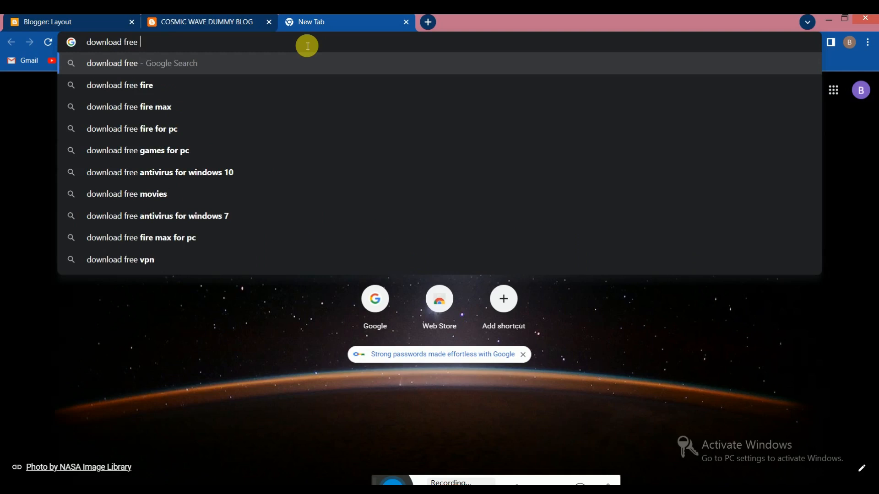
{"action": "type", "text": " t"}
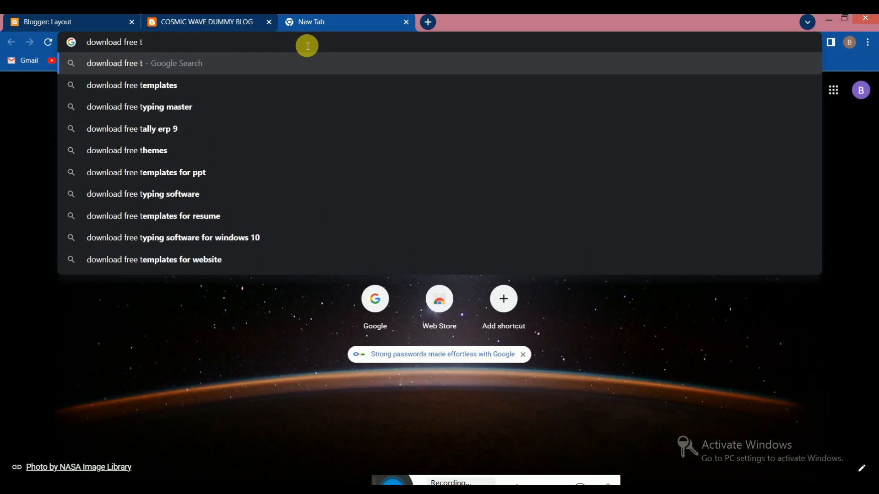
{"action": "type", "text": "e"}
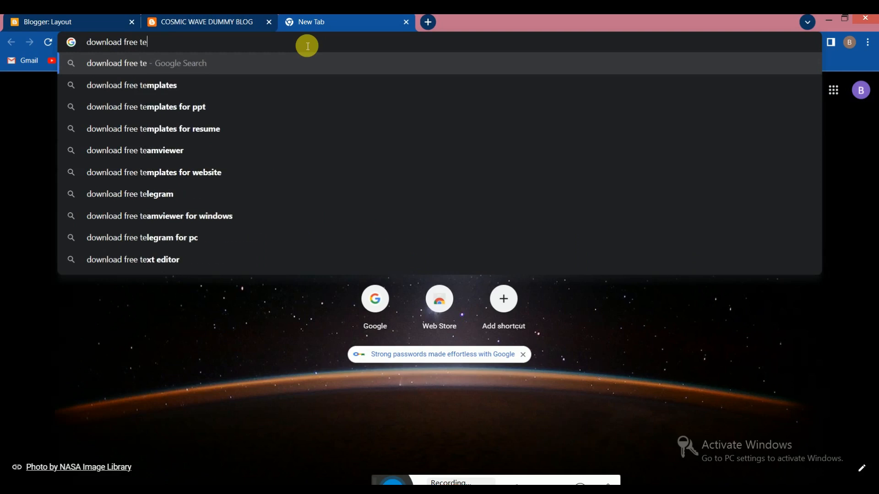
{"action": "type", "text": "mplete"}
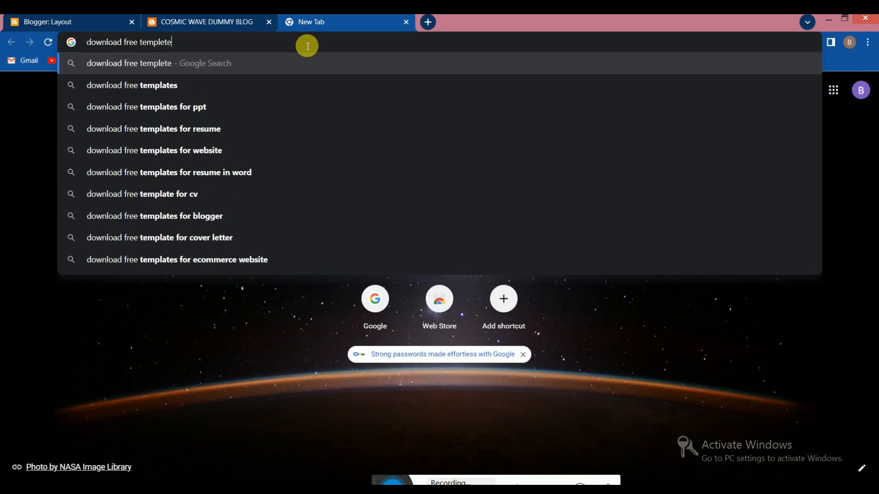
{"action": "type", "text": "s"}
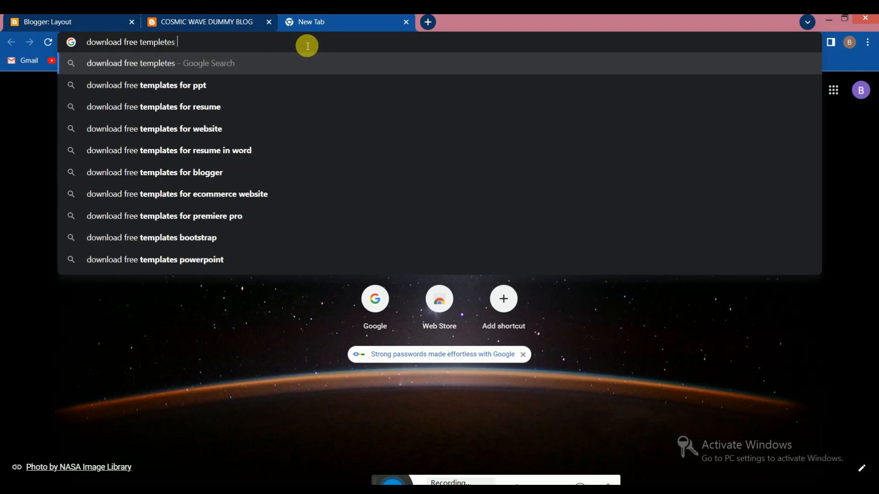
{"action": "type", "text": " for blog"}
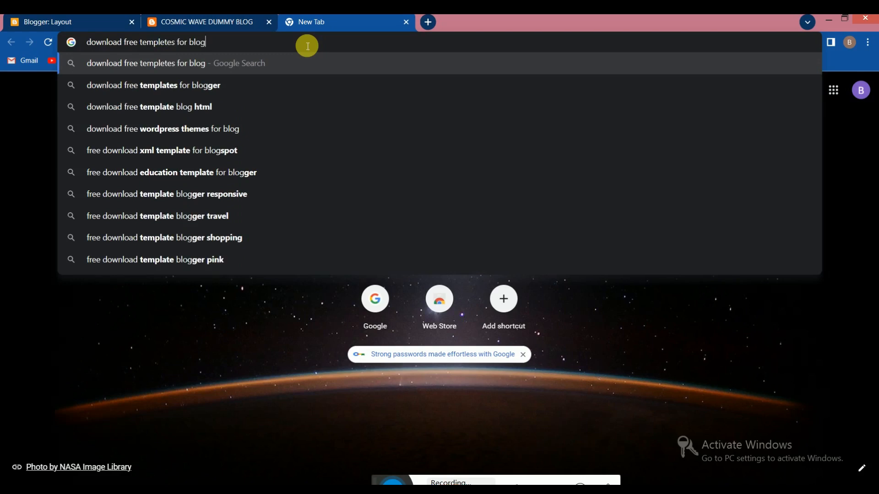
{"action": "key", "text": "Return"}
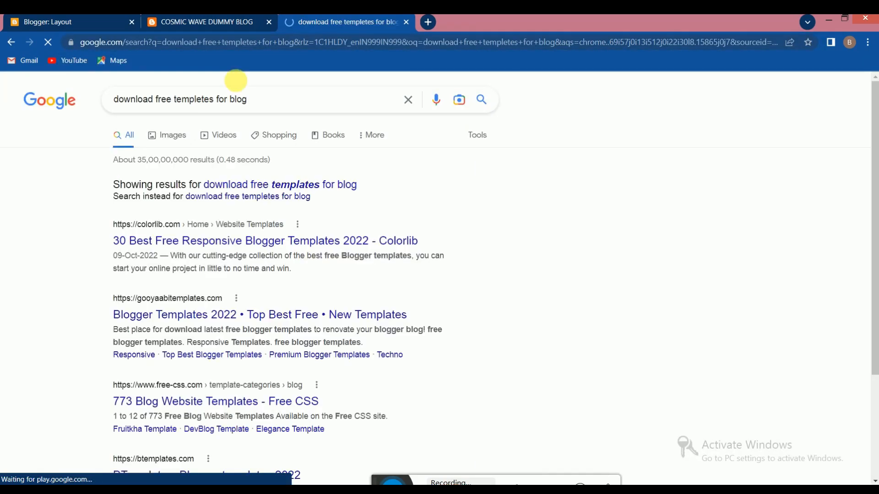
{"action": "left_click", "coordinate": [197, 242]}
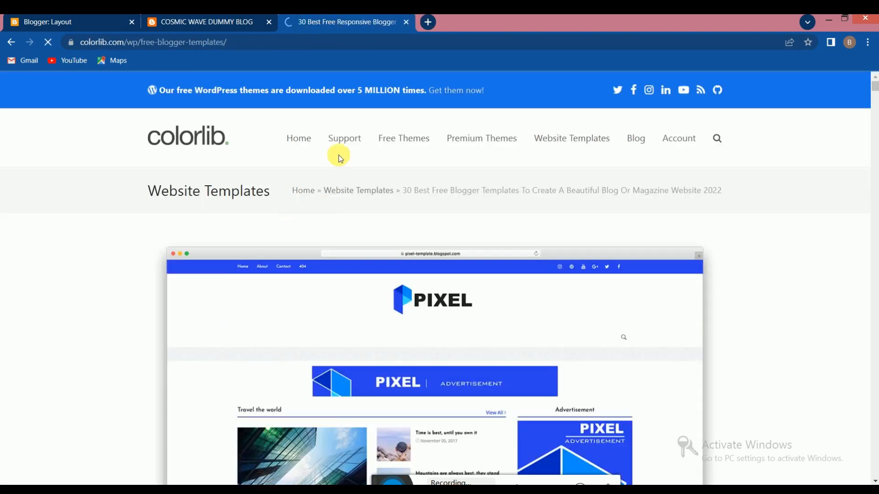
- Browse the free Blogger template previews in Colorlib's article as far as Plasma, and return to the Google search results
{"action": "scroll", "coordinate": [375, 224], "scroll_direction": "down", "scroll_amount": 4}
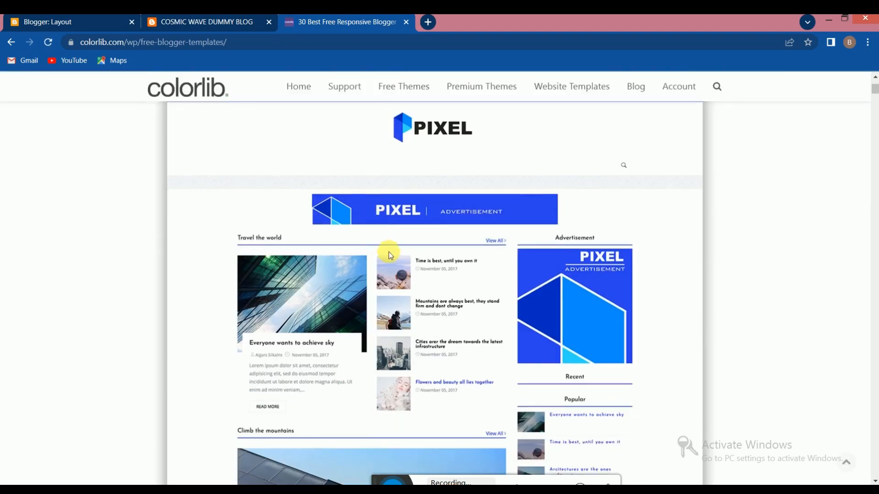
{"action": "scroll", "coordinate": [389, 254], "scroll_direction": "down", "scroll_amount": 15}
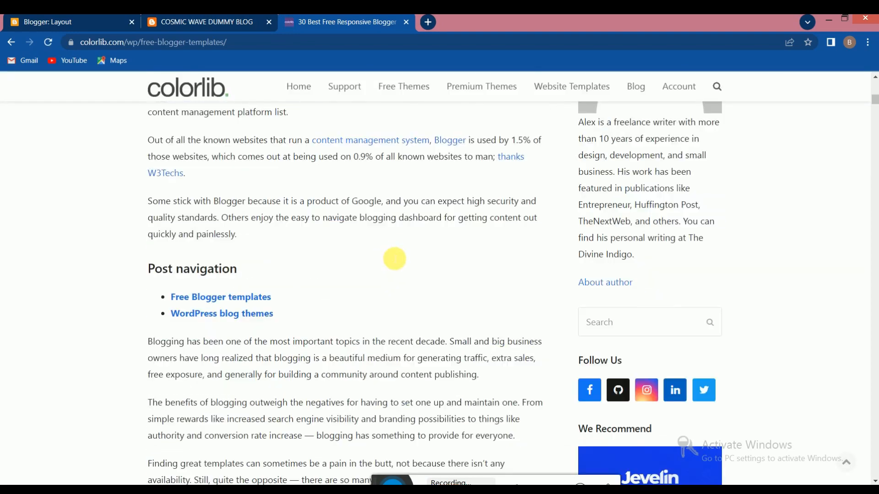
{"action": "scroll", "coordinate": [392, 256], "scroll_direction": "down", "scroll_amount": 4}
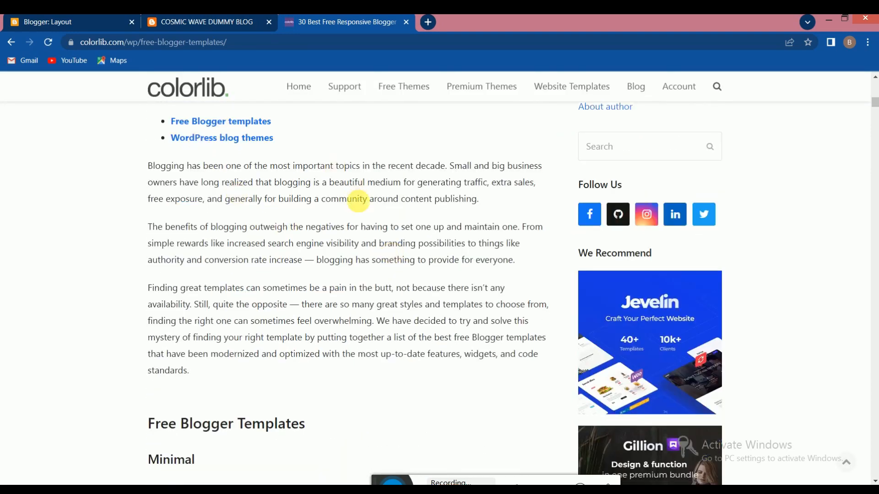
{"action": "scroll", "coordinate": [358, 201], "scroll_direction": "down", "scroll_amount": 16}
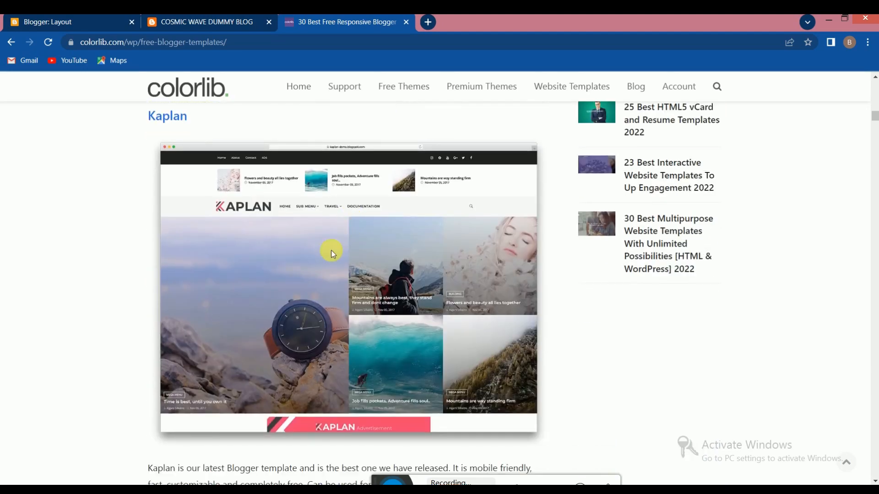
{"action": "scroll", "coordinate": [326, 254], "scroll_direction": "down", "scroll_amount": 11}
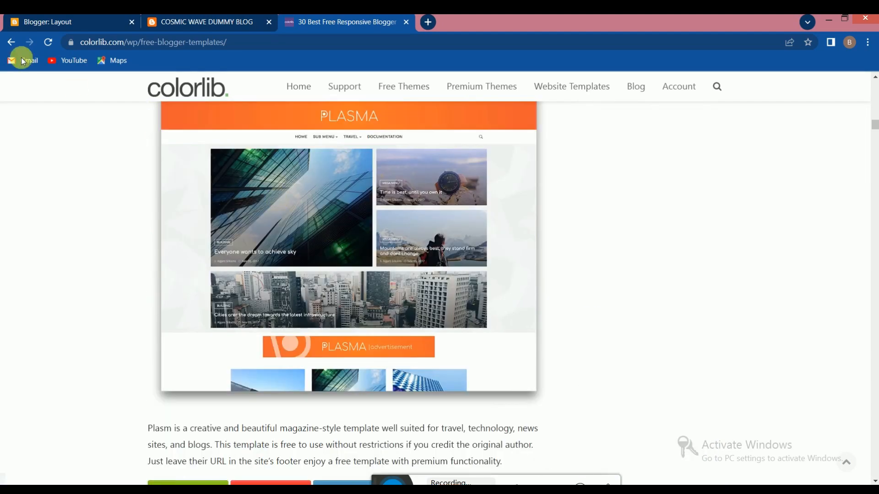
{"action": "left_click", "coordinate": [12, 43]}
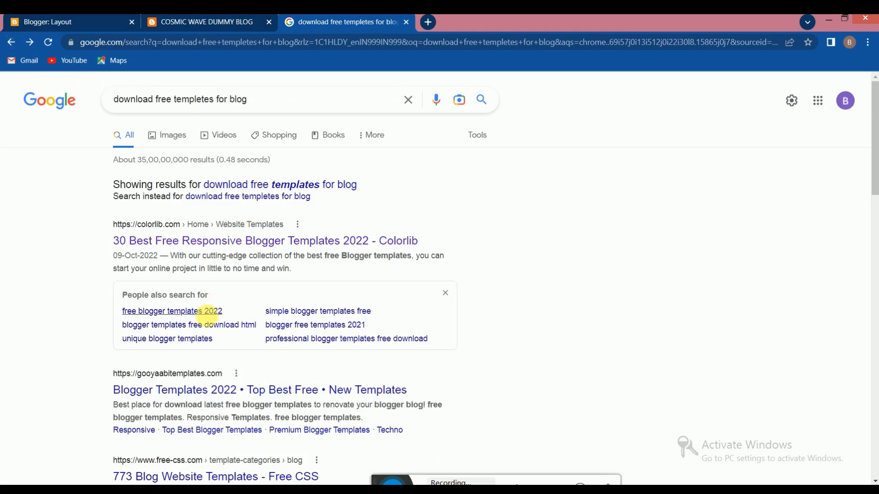
- Open the Gooyaabi Templates site from the search results and go to its Nurify Blogger template page
{"action": "scroll", "coordinate": [196, 362], "scroll_direction": "down", "scroll_amount": 2}
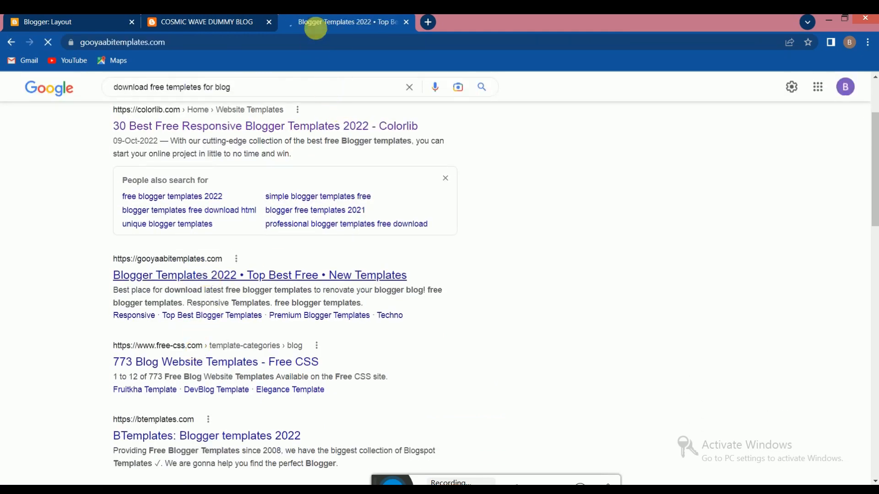
{"action": "scroll", "coordinate": [406, 221], "scroll_direction": "down", "scroll_amount": 5}
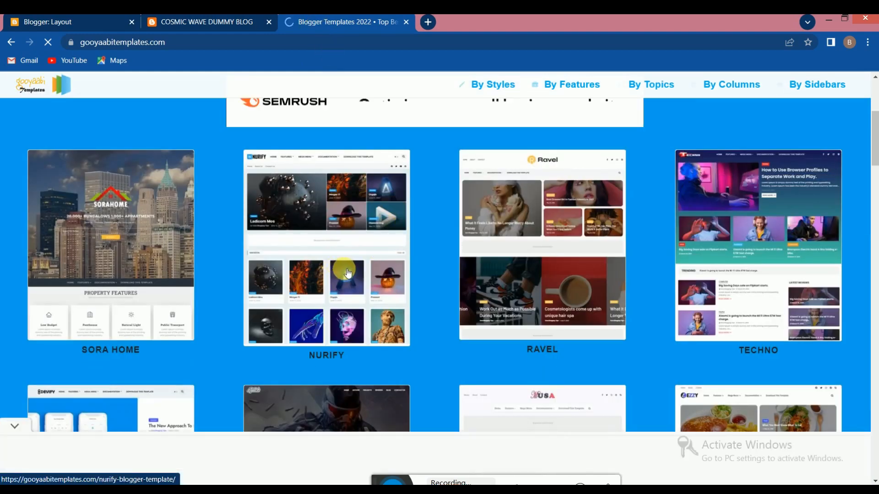
{"action": "left_click", "coordinate": [416, 153]}
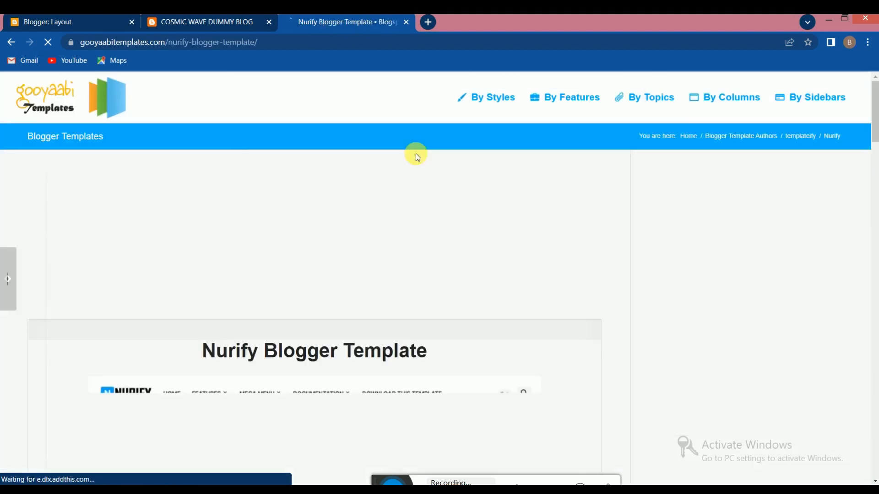
- Download the free version of the Nurify Blogger template, dismissing the full-page ad
{"action": "scroll", "coordinate": [371, 268], "scroll_direction": "down", "scroll_amount": 5}
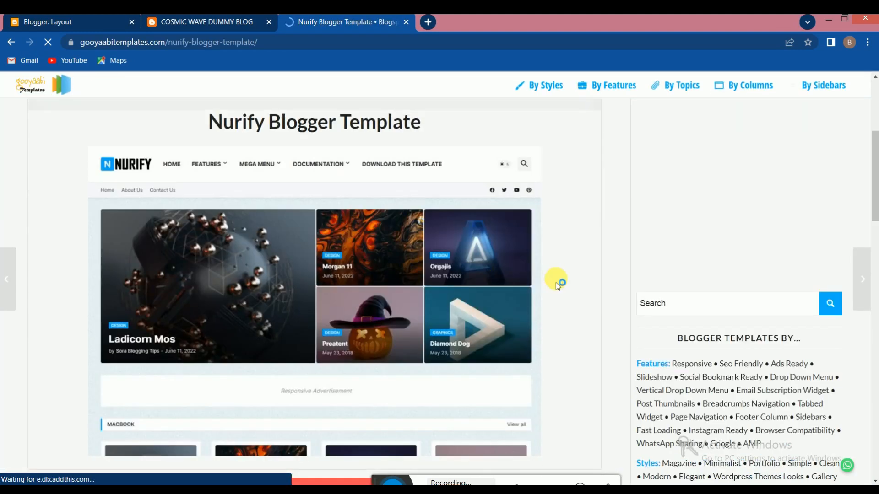
{"action": "scroll", "coordinate": [412, 253], "scroll_direction": "down", "scroll_amount": 2}
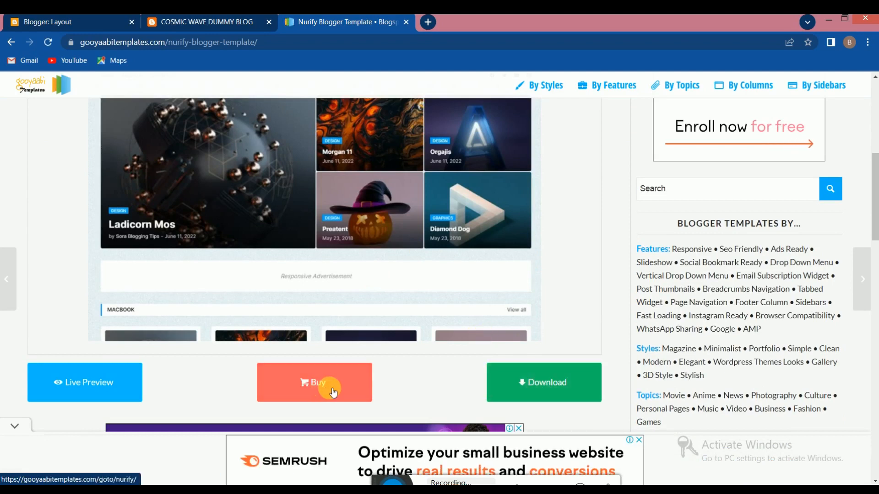
{"action": "left_click", "coordinate": [95, 386]}
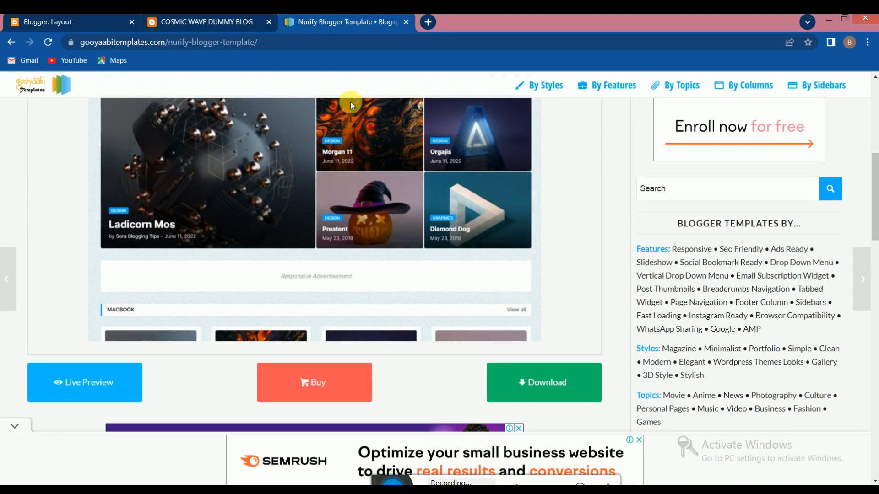
{"action": "left_click", "coordinate": [539, 381]}
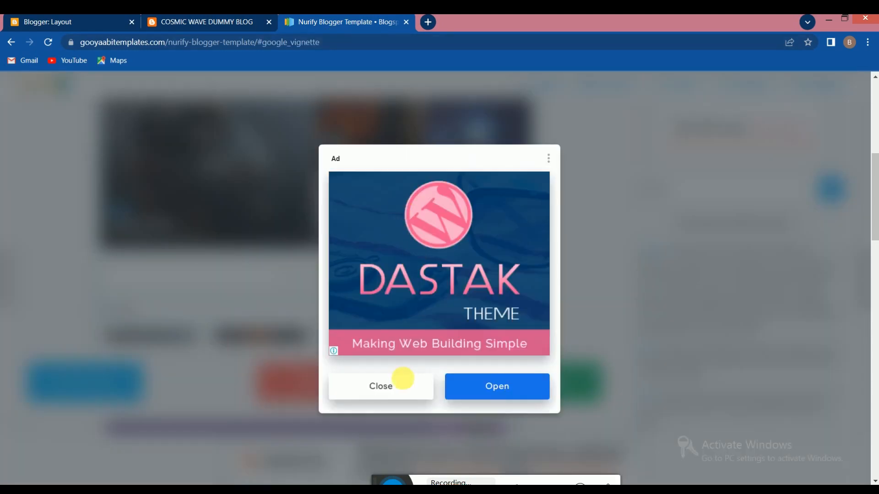
{"action": "left_click", "coordinate": [405, 389]}
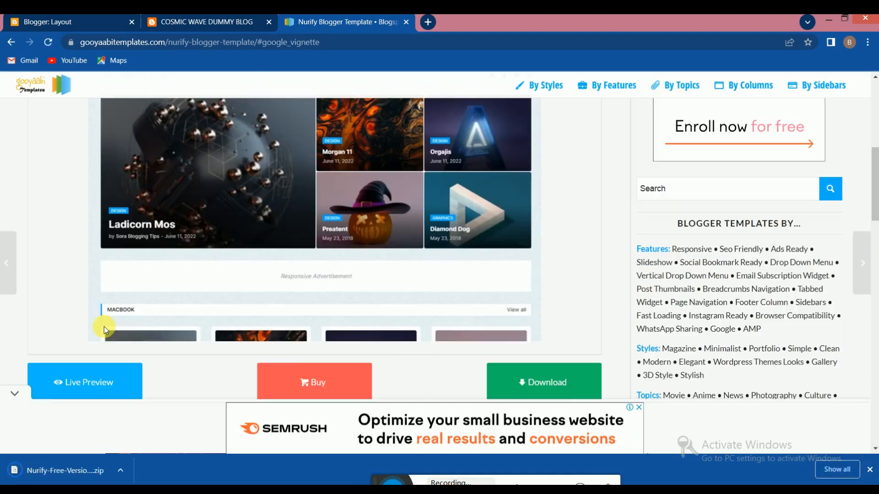
- Open the downloaded Nurify-Free-Version-1.0.zip archive and open its Nurify Free Version XML file in Notepad
{"action": "left_click", "coordinate": [122, 470]}
{"action": "left_click", "coordinate": [146, 386]}
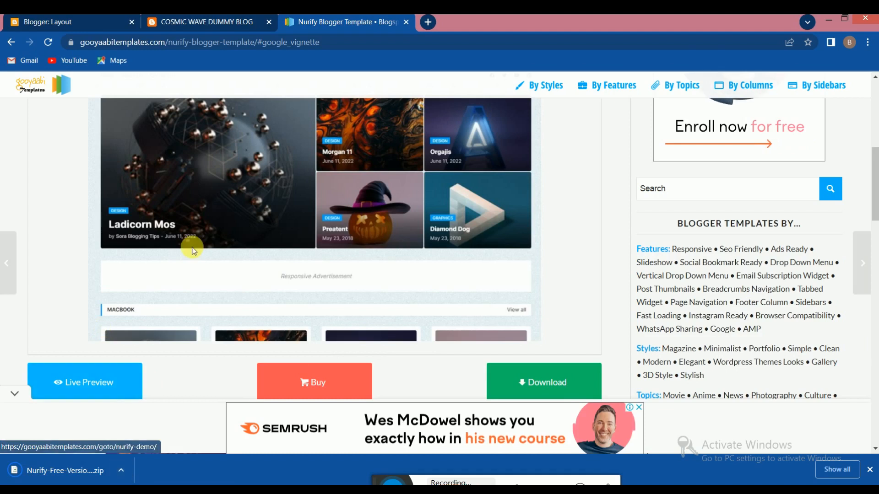
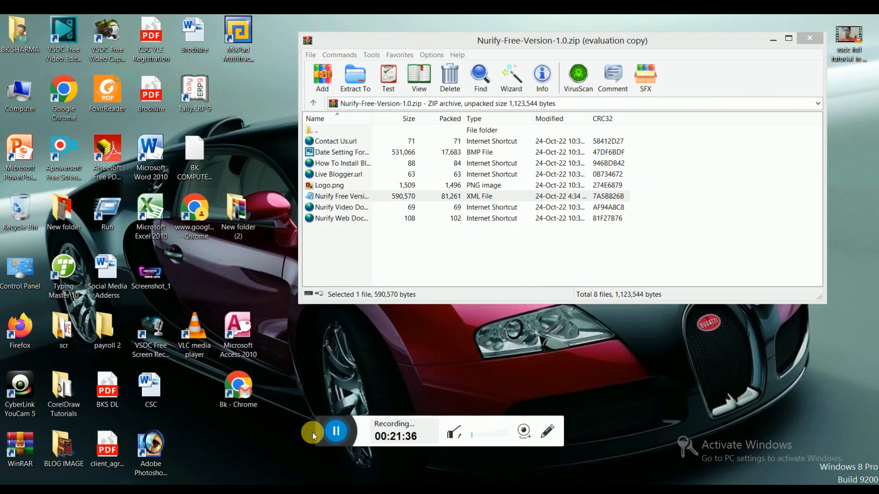
{"action": "left_click_drag", "start_coordinate": [319, 421], "coordinate": [357, 465]}
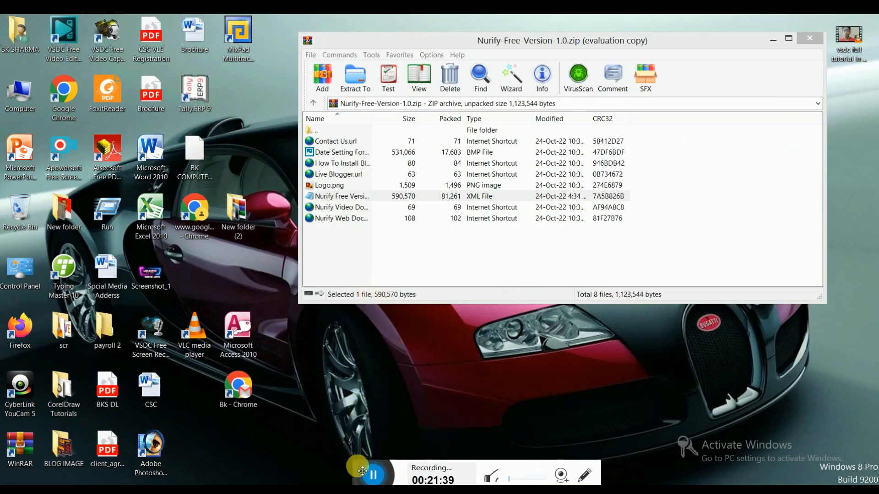
{"action": "left_click", "coordinate": [356, 197]}
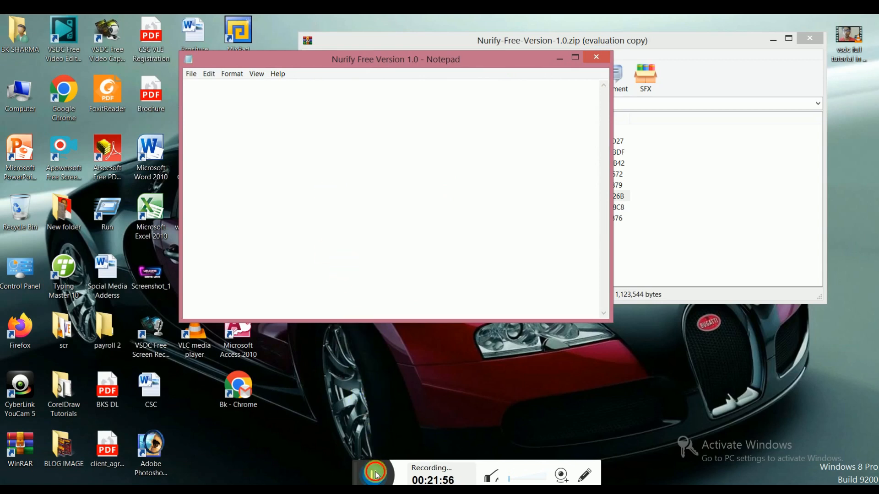
{"action": "left_click_drag", "start_coordinate": [374, 474], "coordinate": [310, 428]}
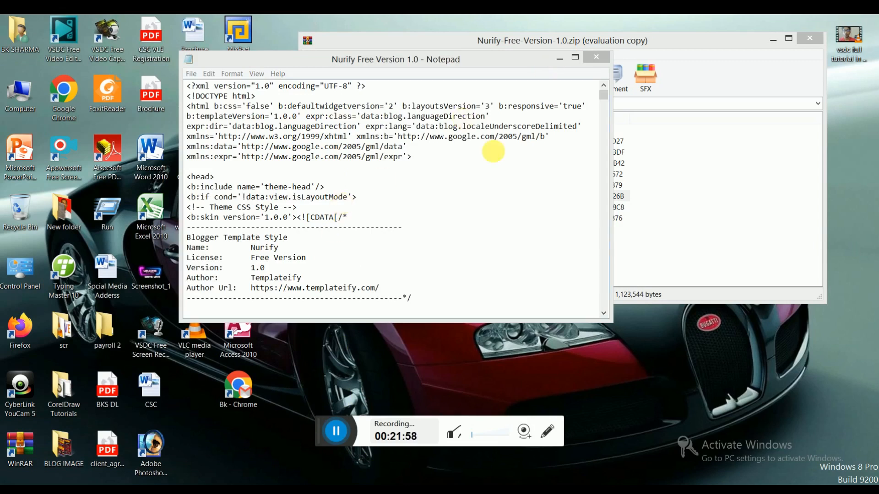
{"action": "left_click_drag", "start_coordinate": [330, 426], "coordinate": [345, 473]}
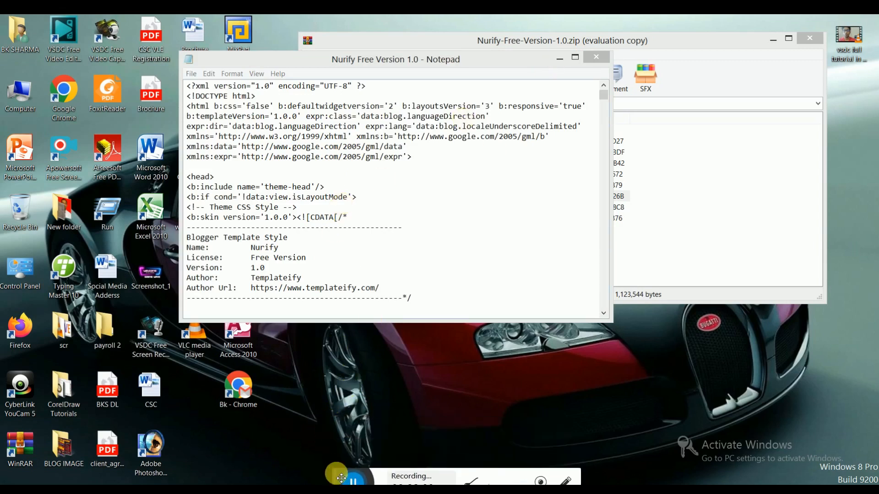
- Copy the entire code of the Nurify Free Version 1.0 file to the clipboard
{"action": "left_click", "coordinate": [337, 210]}
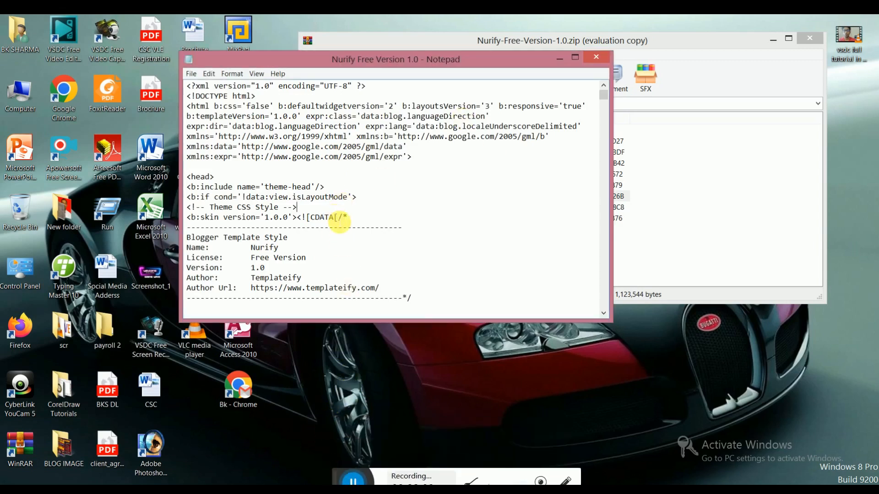
{"action": "key", "text": "ctrl+a"}
{"action": "right_click", "coordinate": [306, 168]}
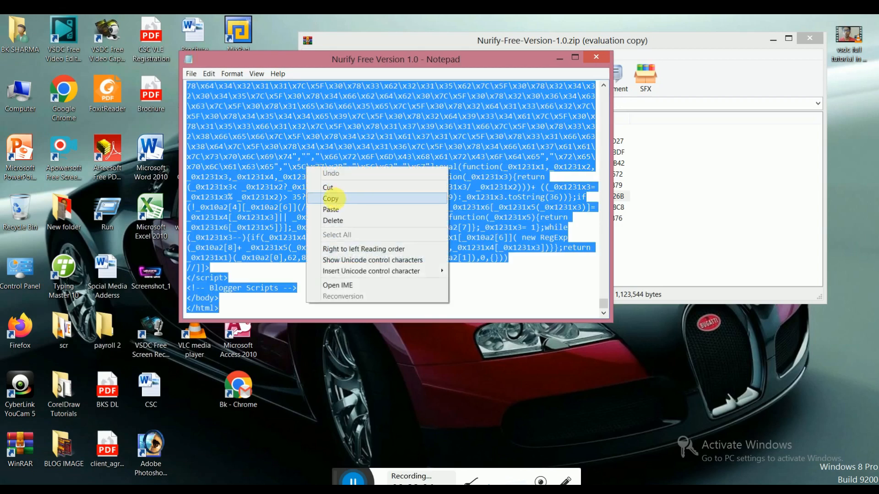
{"action": "left_click", "coordinate": [331, 198]}
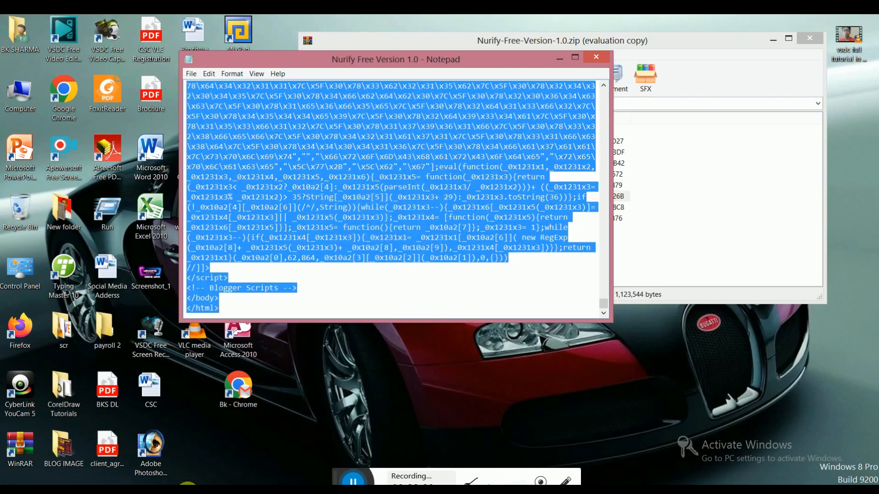
- Switch back to Blogger in Chrome and open the current theme of COSMIC WAVE DUMMY BLOG for HTML editing
{"action": "left_click", "coordinate": [336, 488]}
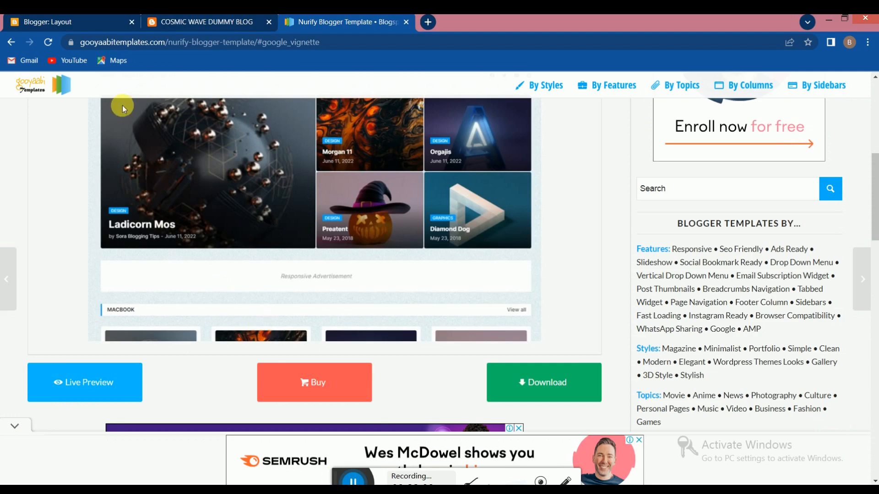
{"action": "left_click", "coordinate": [55, 28]}
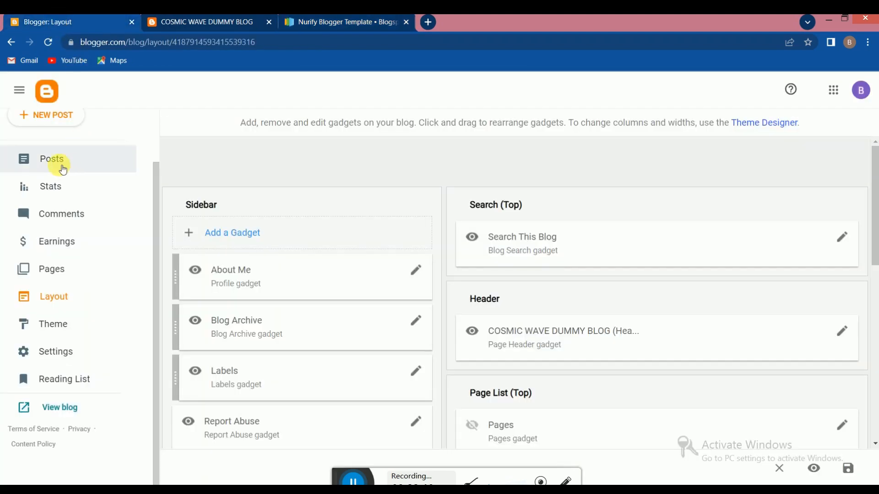
{"action": "left_click", "coordinate": [53, 325]}
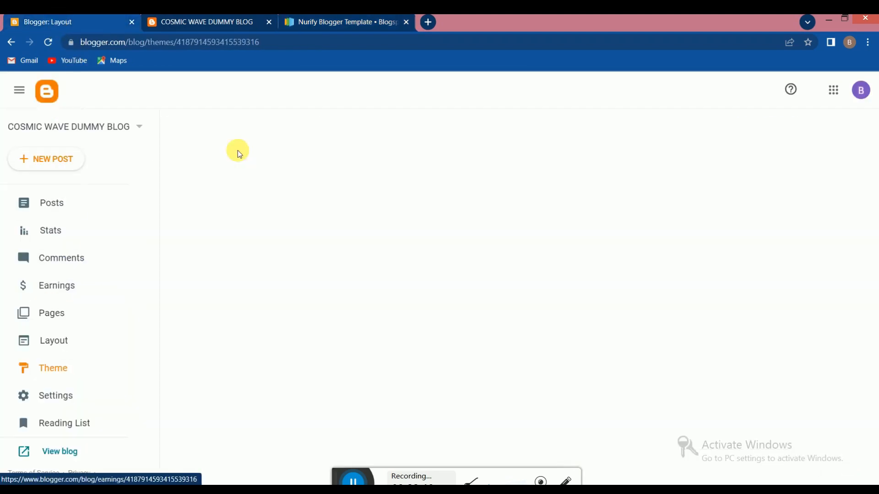
{"action": "left_click", "coordinate": [436, 200]}
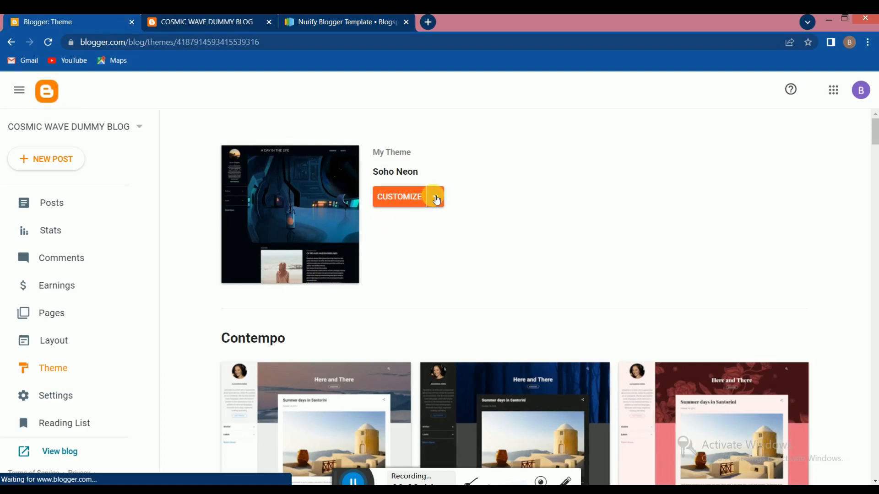
{"action": "left_click", "coordinate": [327, 293]}
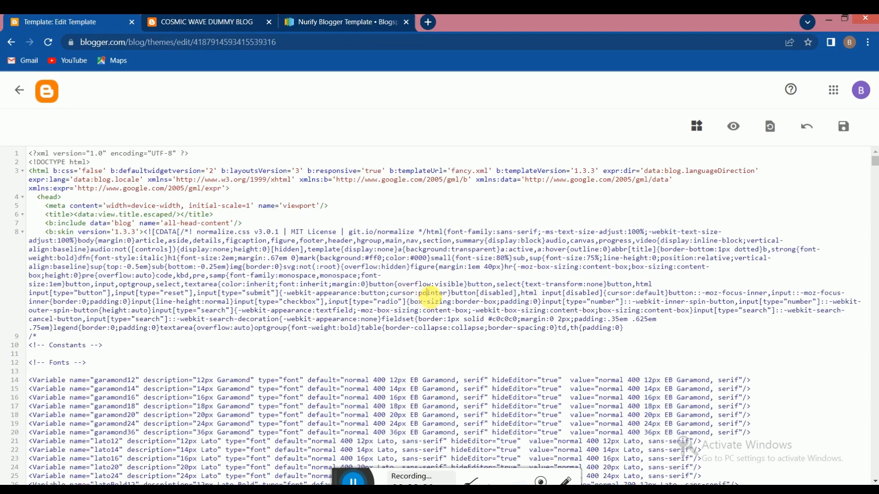
- Replace all of the theme's HTML with the copied Nurify template code and save the theme
{"action": "key", "text": "ctrl+a"}
{"action": "key", "text": "BackSpace"}
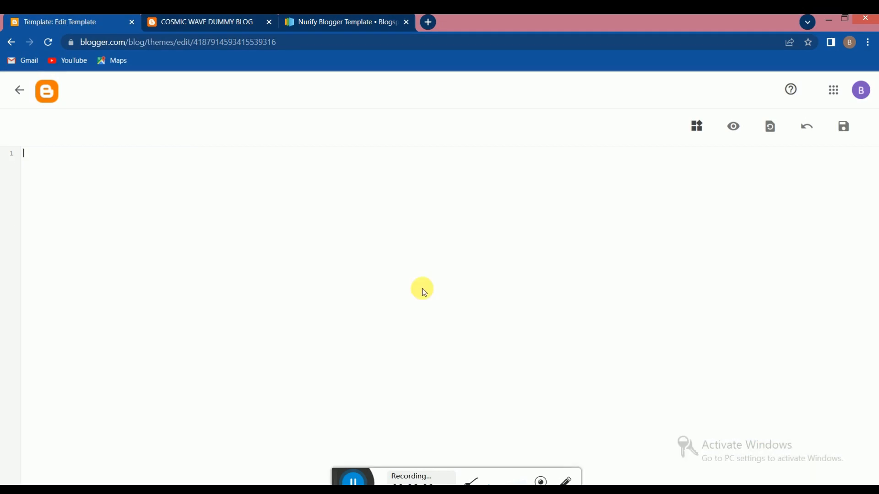
{"action": "right_click", "coordinate": [330, 240]}
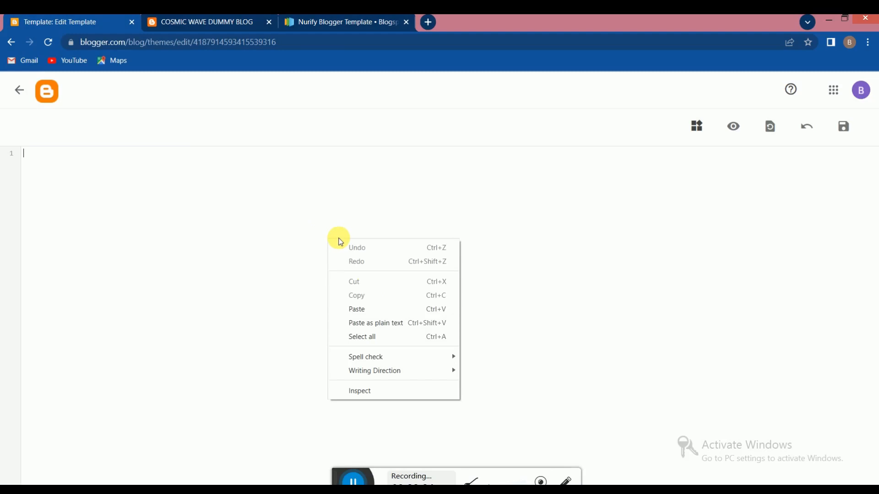
{"action": "left_click", "coordinate": [368, 310]}
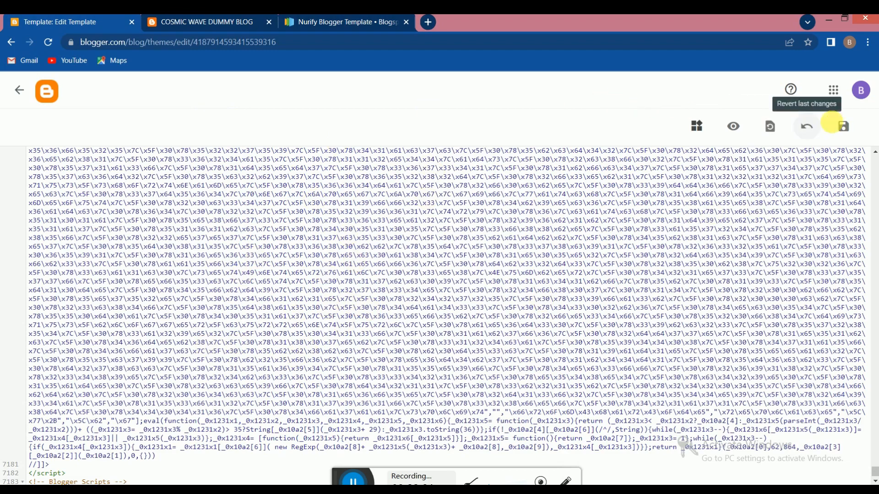
{"action": "left_click", "coordinate": [844, 126]}
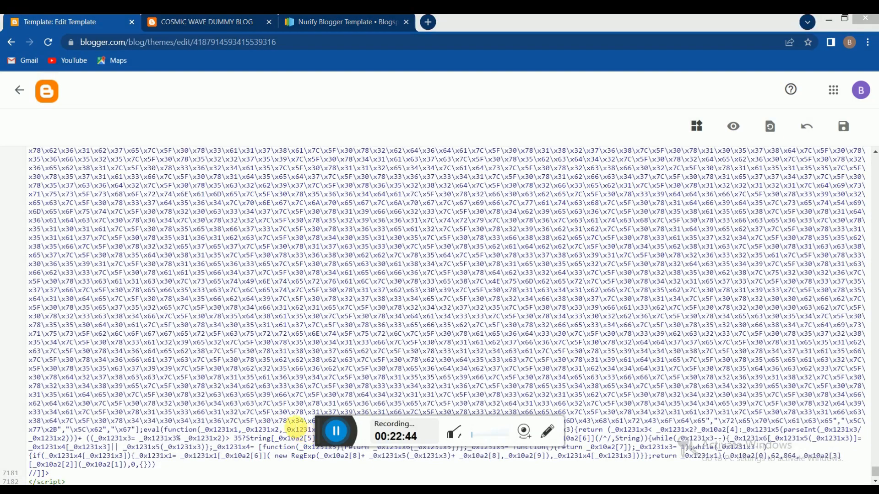
{"action": "left_click_drag", "start_coordinate": [322, 426], "coordinate": [334, 473]}
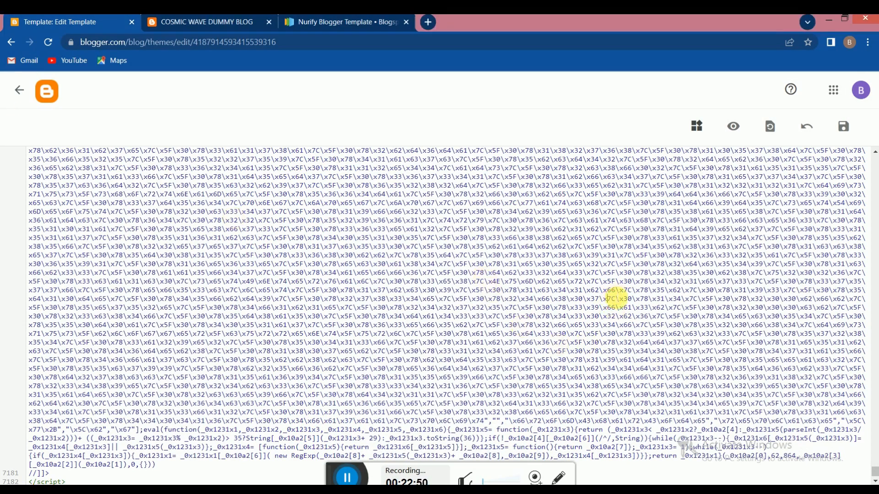
{"action": "scroll", "coordinate": [616, 304], "scroll_direction": "down", "scroll_amount": 1}
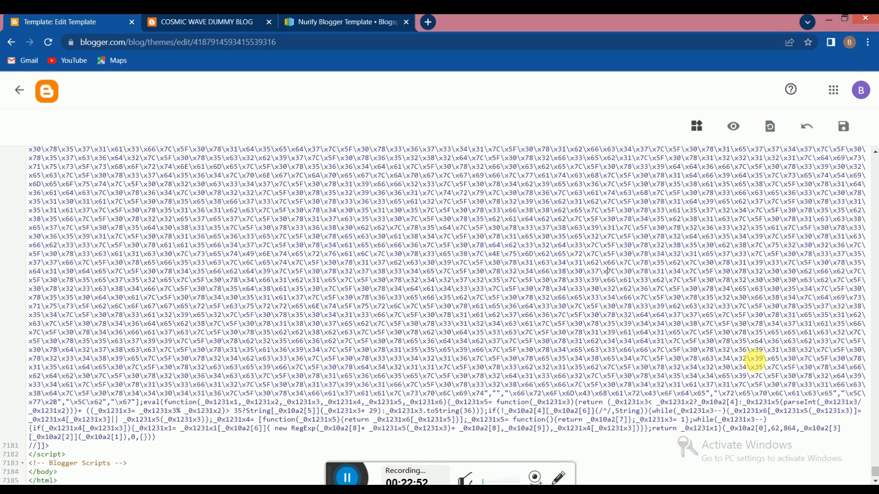
{"action": "scroll", "coordinate": [506, 319], "scroll_direction": "up", "scroll_amount": 5}
{"action": "scroll", "coordinate": [220, 178], "scroll_direction": "up", "scroll_amount": 1}
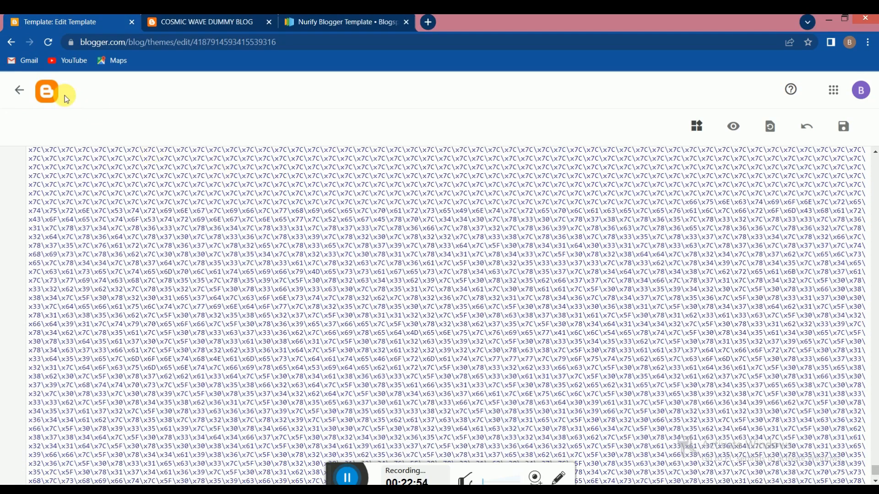
- Leave the theme's HTML editor and view the live blog to examine its homepage with the Nurify template
{"action": "left_click", "coordinate": [18, 93]}
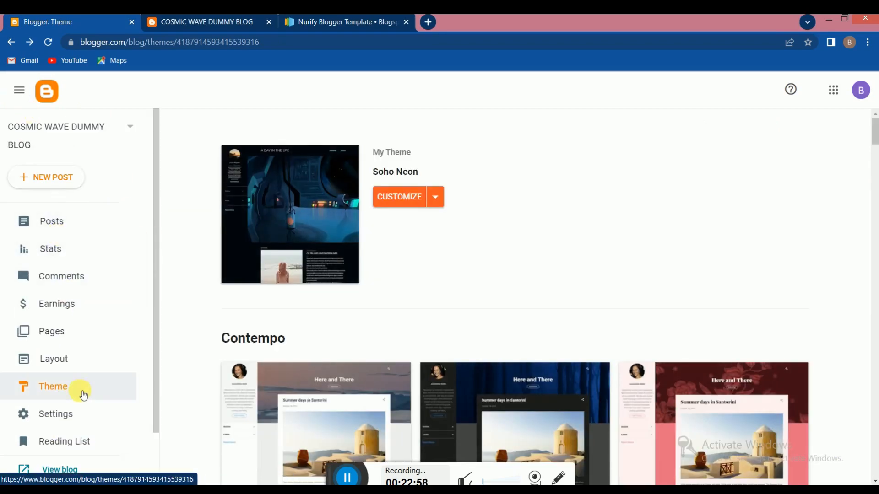
{"action": "scroll", "coordinate": [79, 392], "scroll_direction": "down", "scroll_amount": 2}
{"action": "left_click", "coordinate": [71, 407]}
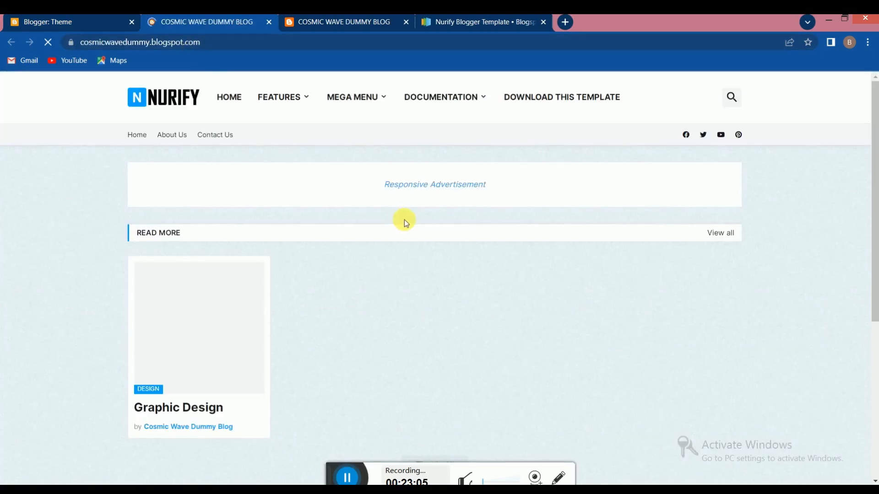
{"action": "scroll", "coordinate": [417, 257], "scroll_direction": "down", "scroll_amount": 5}
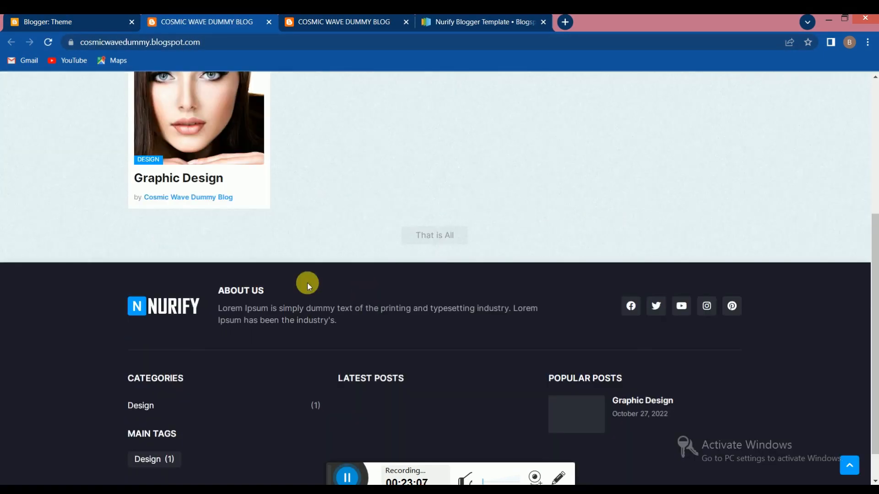
{"action": "scroll", "coordinate": [226, 247], "scroll_direction": "up", "scroll_amount": 5}
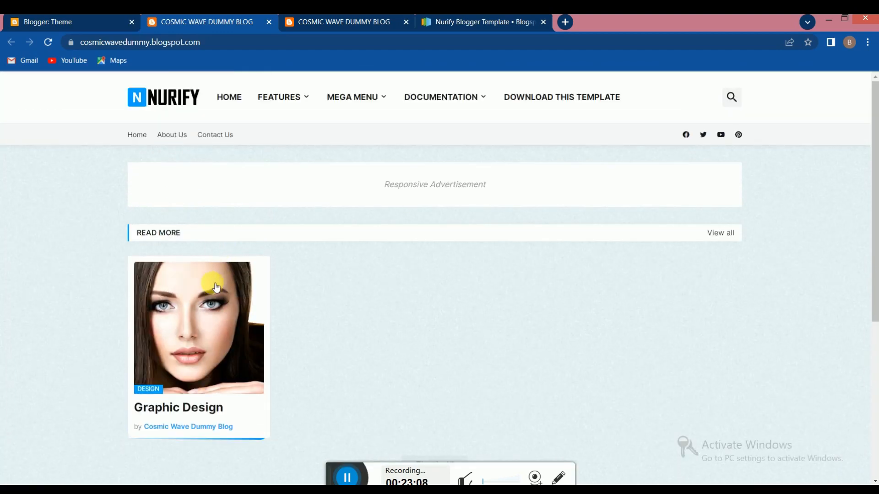
- Compare the blog's old and new designs, examining the Nurify navigation menus, footer sections and social media links
{"action": "left_click", "coordinate": [340, 23]}
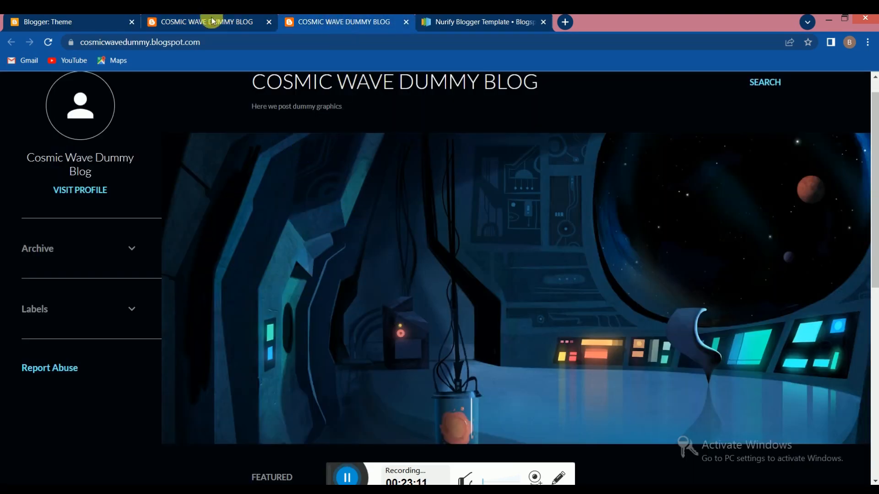
{"action": "left_click", "coordinate": [224, 28]}
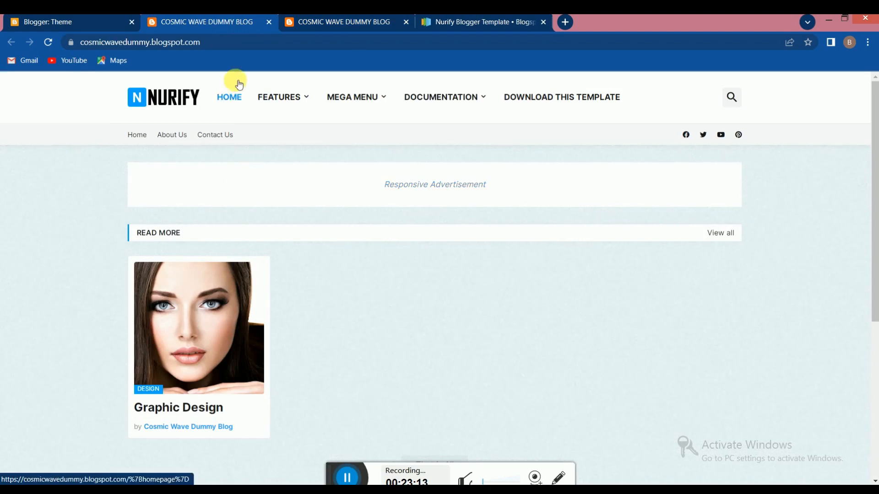
{"action": "mouse_move", "coordinate": [300, 102]}
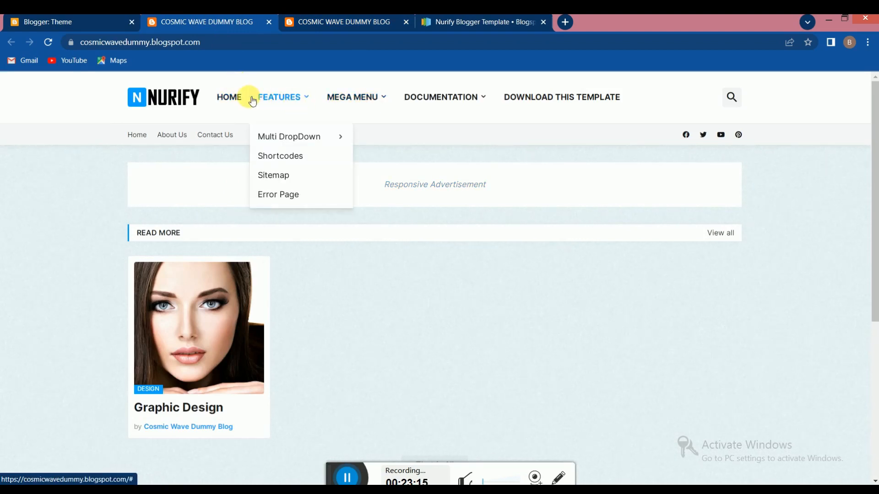
{"action": "left_click", "coordinate": [386, 101]}
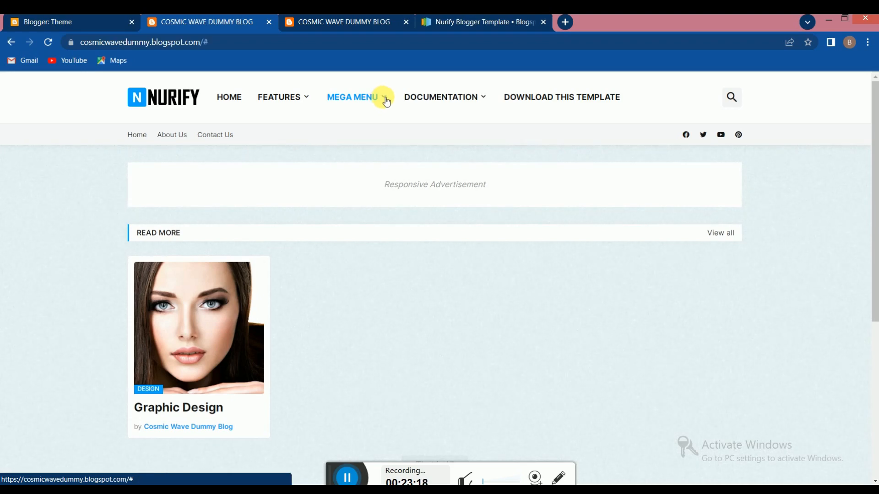
{"action": "mouse_move", "coordinate": [304, 93]}
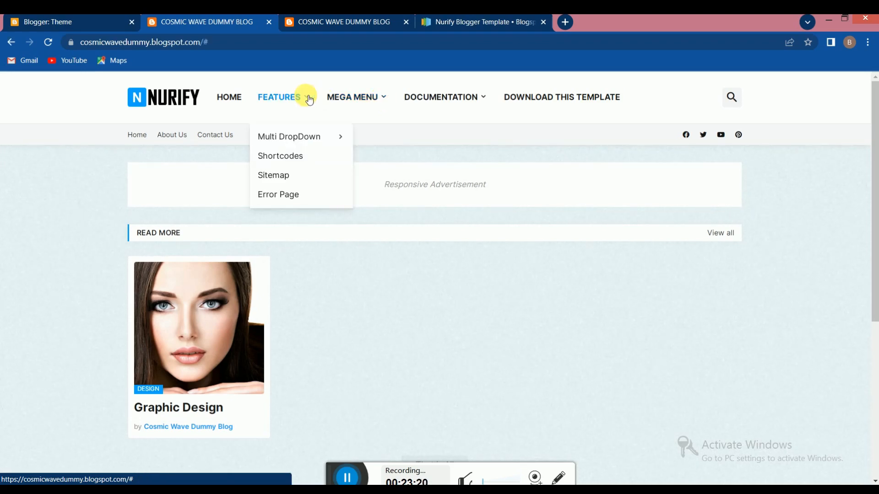
{"action": "mouse_move", "coordinate": [306, 140]}
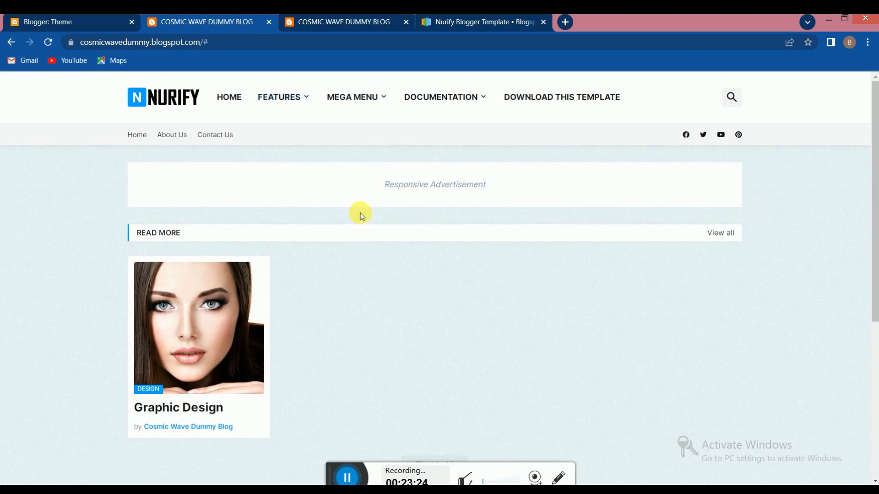
{"action": "scroll", "coordinate": [361, 214], "scroll_direction": "down", "scroll_amount": 5}
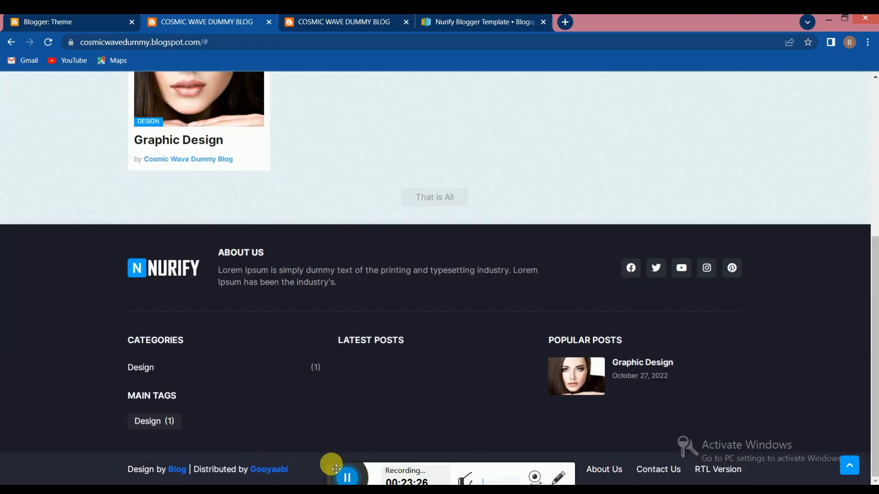
{"action": "left_click_drag", "start_coordinate": [336, 469], "coordinate": [412, 484]}
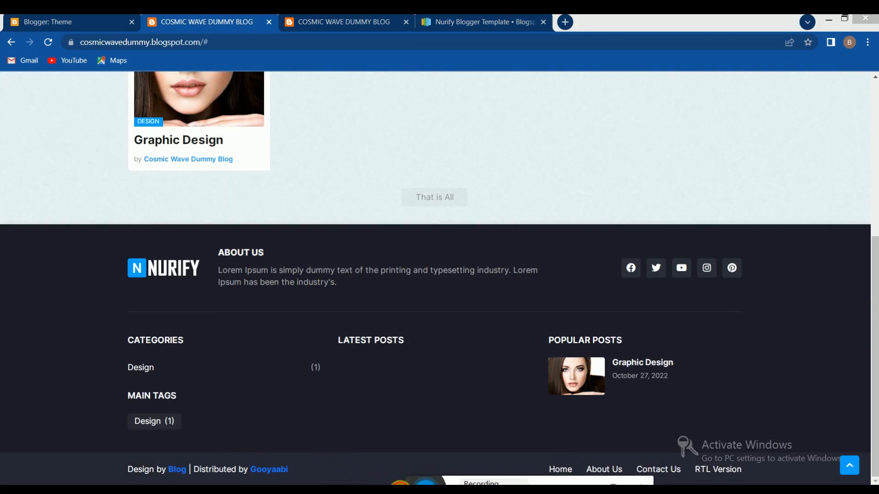
{"action": "left_click", "coordinate": [400, 490]}
{"action": "left_click", "coordinate": [593, 58]}
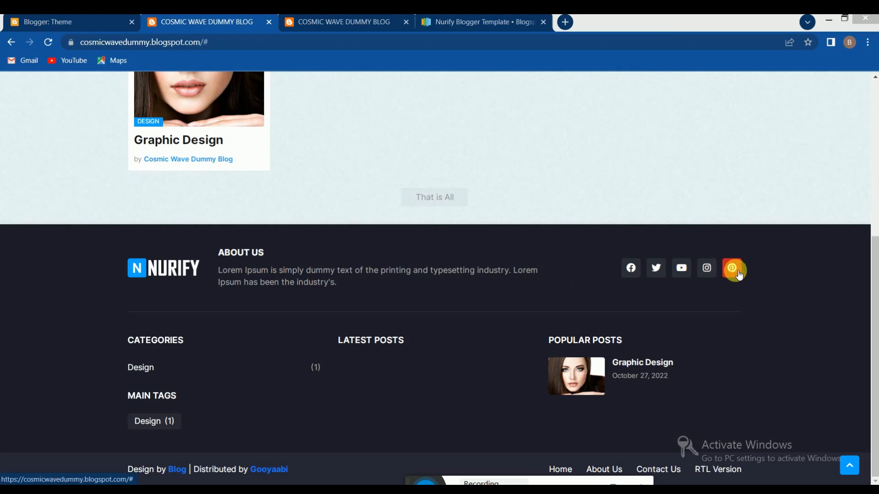
{"action": "left_click", "coordinate": [426, 121]}
{"action": "scroll", "coordinate": [186, 120], "scroll_direction": "up", "scroll_amount": 5}
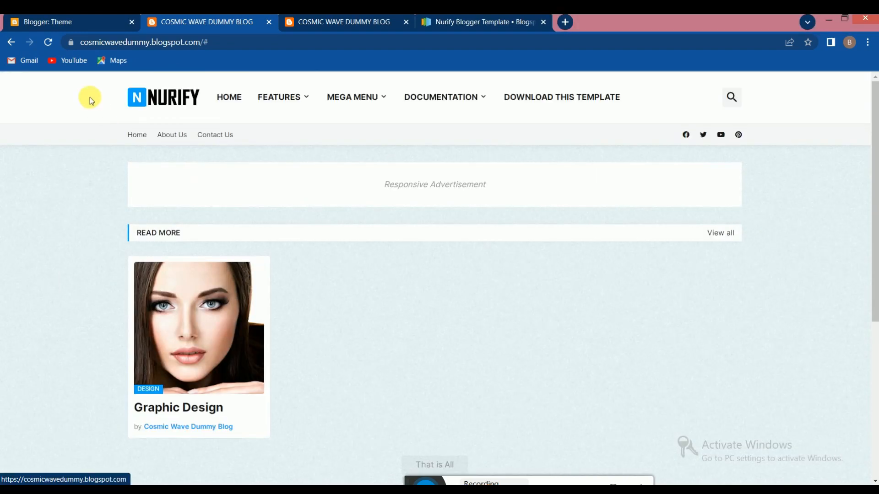
- Return to the Blogger dashboard and create a new post titled Natural Scene
{"action": "left_click", "coordinate": [72, 23]}
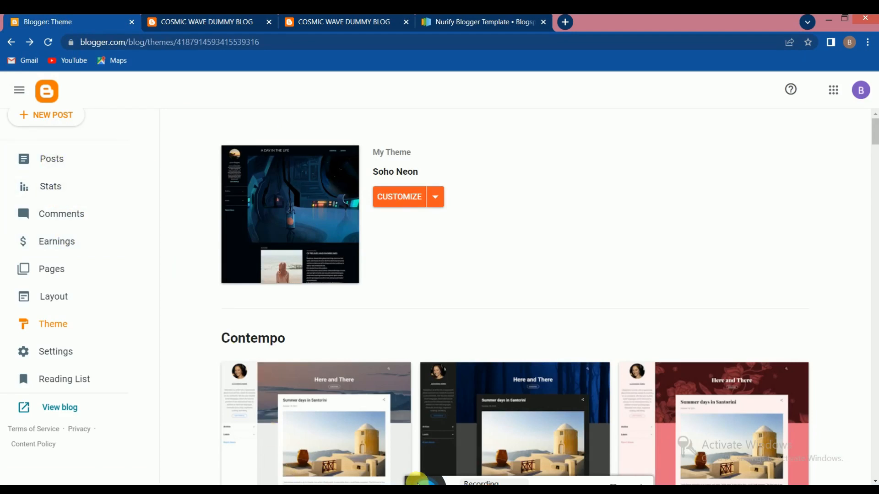
{"action": "left_click_drag", "start_coordinate": [315, 420], "coordinate": [374, 477]}
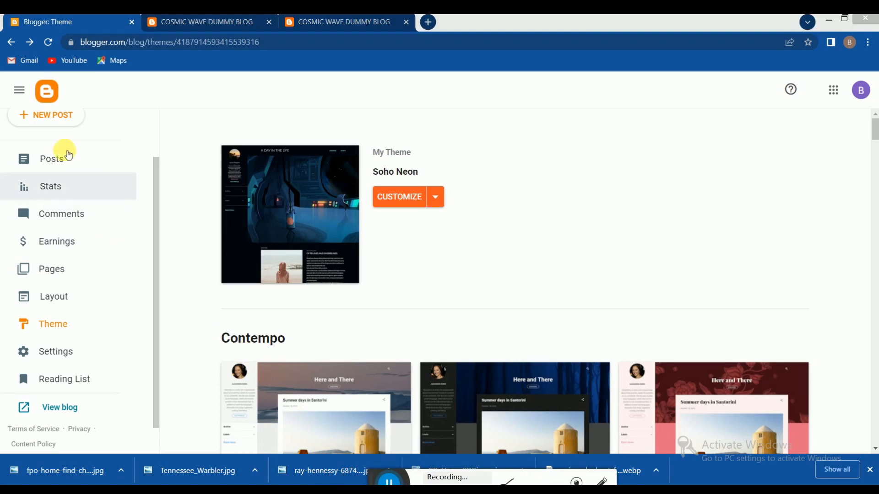
{"action": "left_click", "coordinate": [52, 114]}
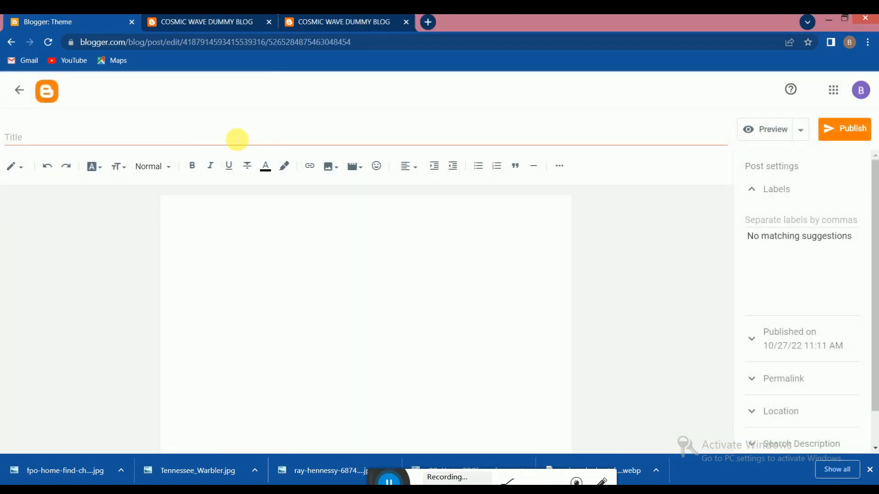
{"action": "left_click", "coordinate": [206, 141]}
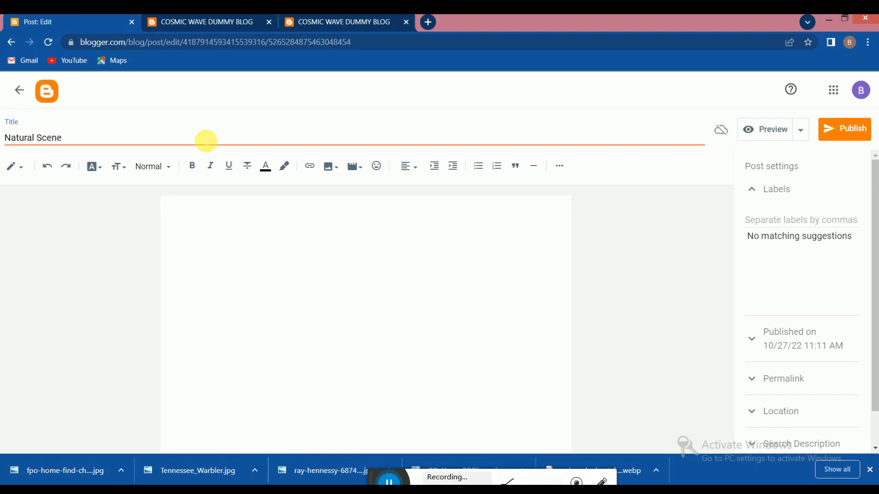
- Copy the Wildlife Conservation heading and text through "other species." from the Word document and paste it into the post body in Chrome
{"action": "left_click", "coordinate": [297, 238]}
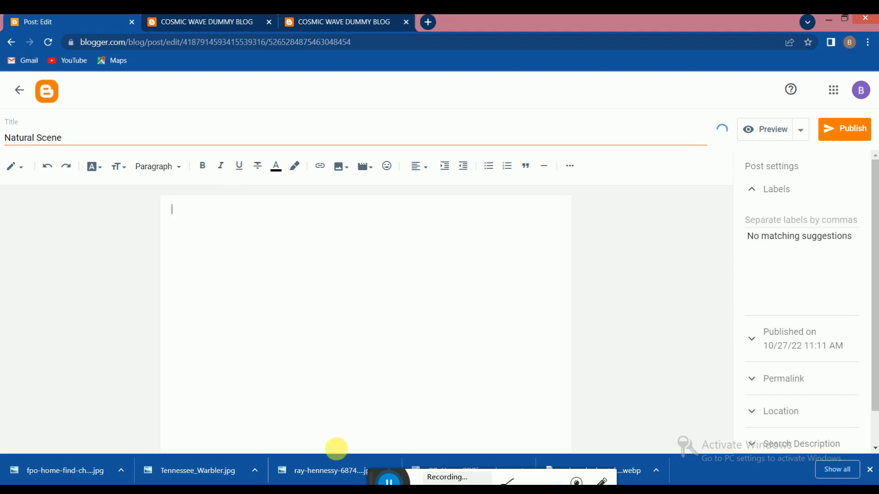
{"action": "key", "text": "alt+Tab"}
{"action": "scroll", "coordinate": [314, 279], "scroll_direction": "up", "scroll_amount": 10}
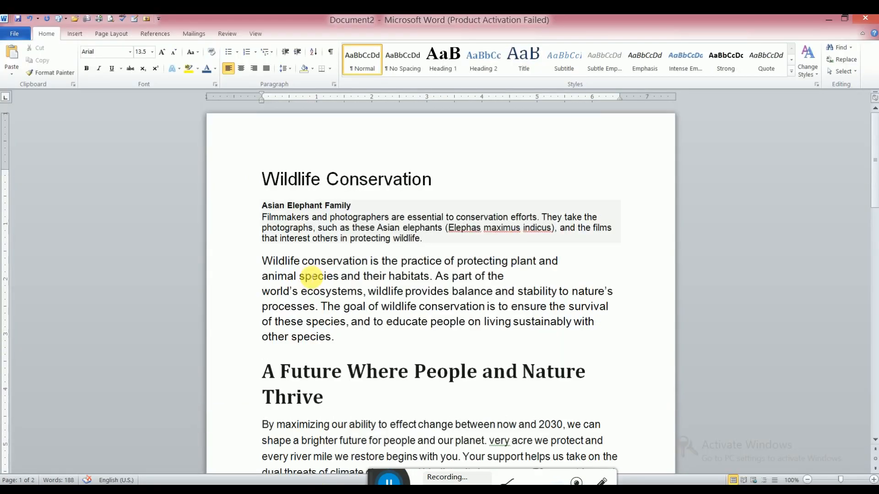
{"action": "left_click_drag", "start_coordinate": [267, 178], "coordinate": [361, 334]}
{"action": "key", "text": "ctrl+c"}
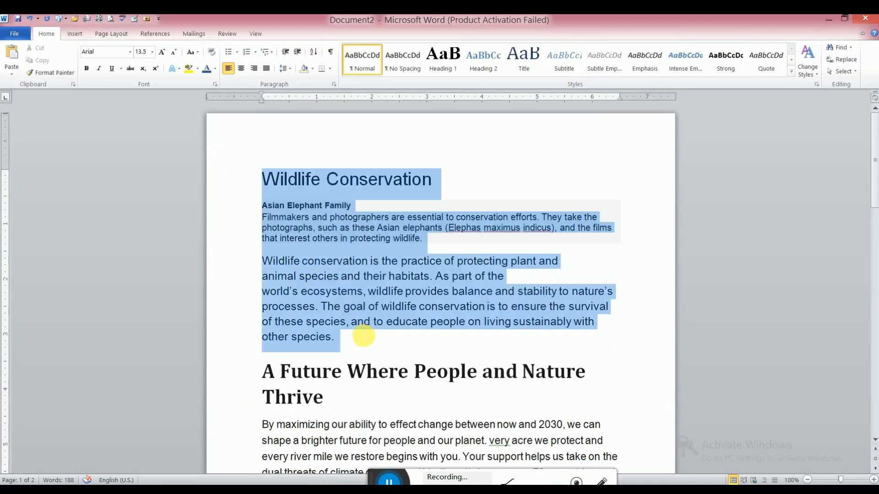
{"action": "key", "text": "alt+Tab"}
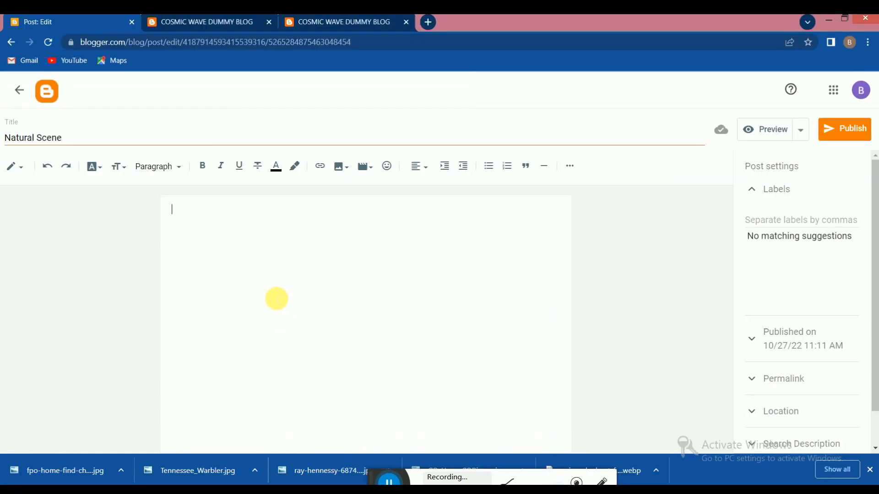
{"action": "key", "text": "ctrl+v"}
- Copy the Wildlife Conservation heading from the post body and paste it as the post's label
{"action": "left_click_drag", "start_coordinate": [343, 236], "coordinate": [151, 238]}
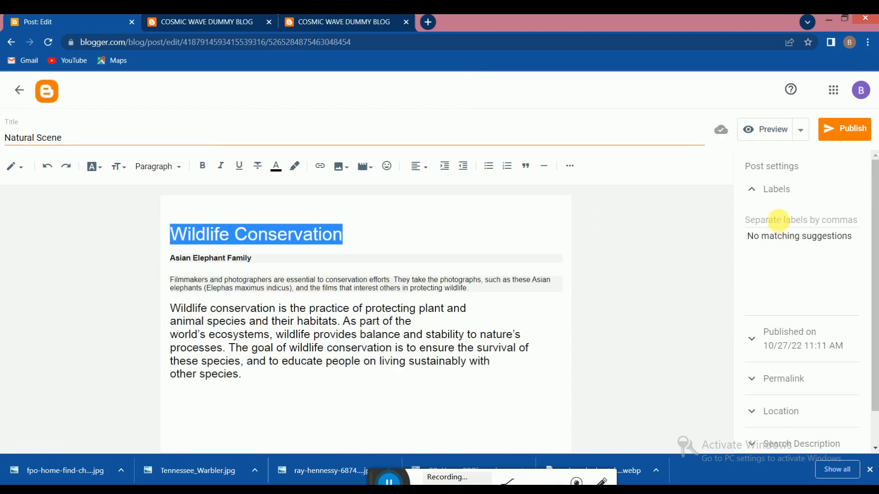
{"action": "left_click", "coordinate": [775, 219]}
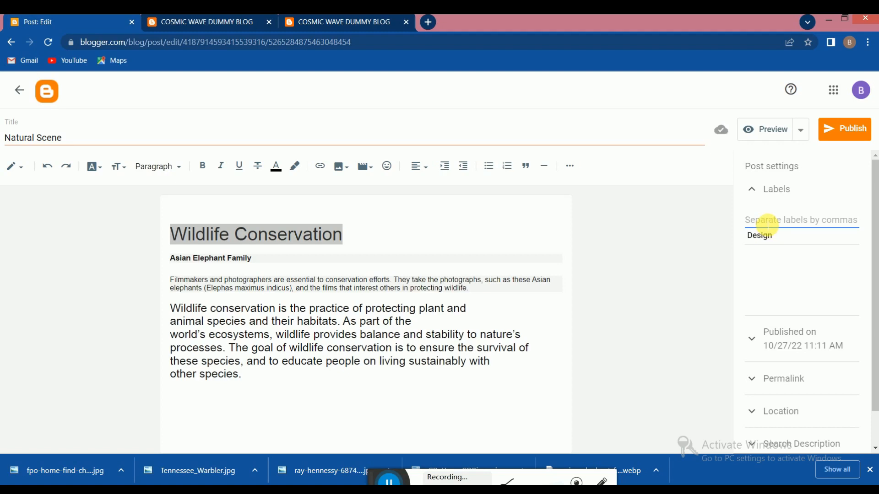
{"action": "left_click_drag", "start_coordinate": [361, 236], "coordinate": [308, 242]}
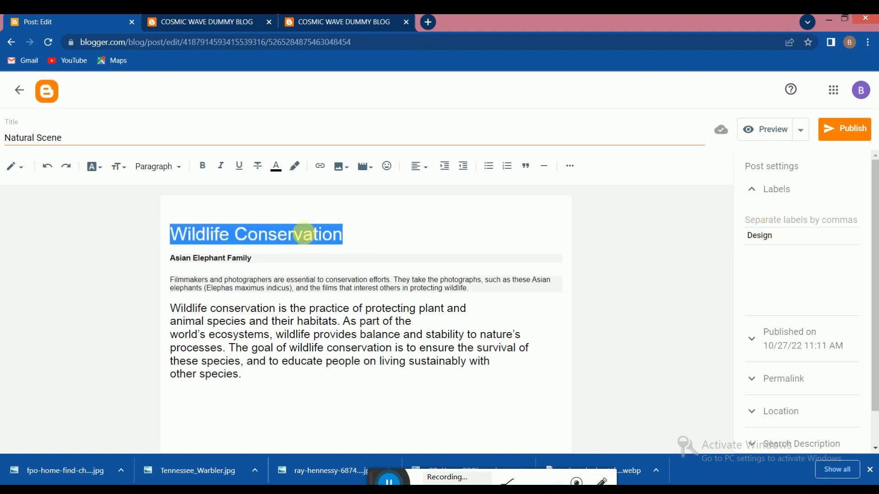
{"action": "right_click", "coordinate": [304, 234]}
{"action": "left_click", "coordinate": [335, 257]}
{"action": "left_click", "coordinate": [759, 223]}
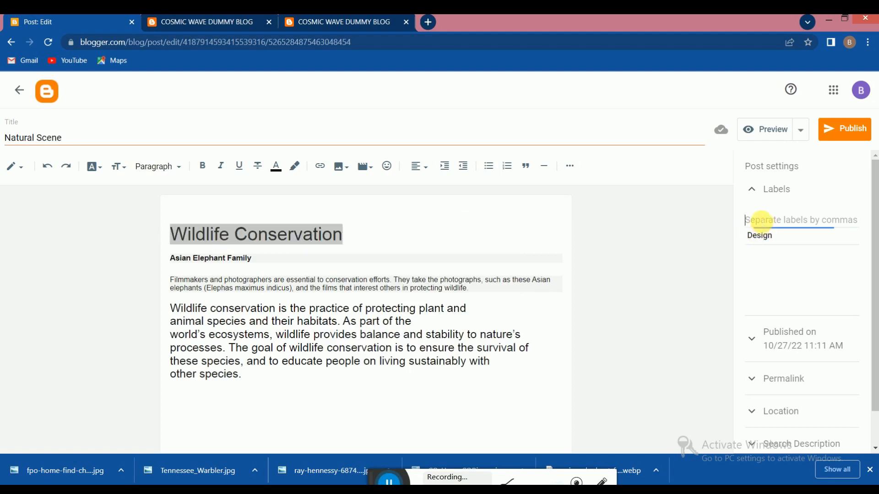
{"action": "right_click", "coordinate": [763, 221]}
{"action": "left_click", "coordinate": [780, 290]}
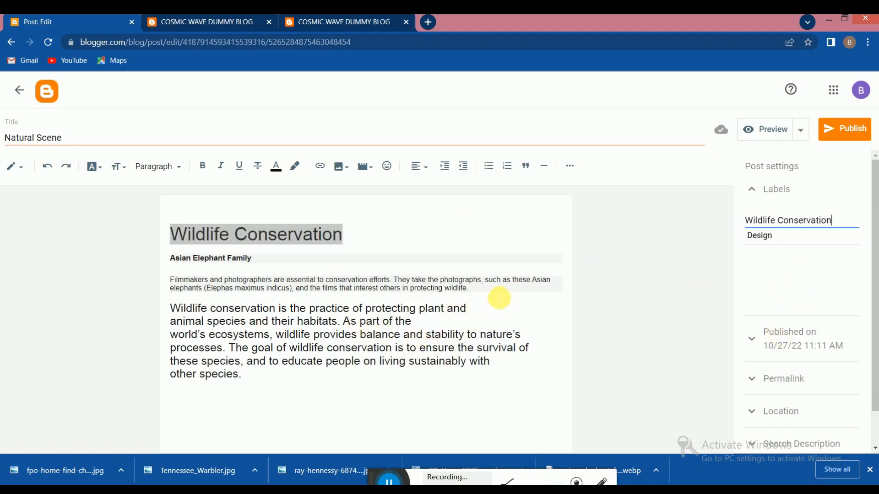
- Insert a blank line below the filmmakers and photographers paragraph and open the upload dialog for an image from the computer
{"action": "left_click", "coordinate": [499, 295]}
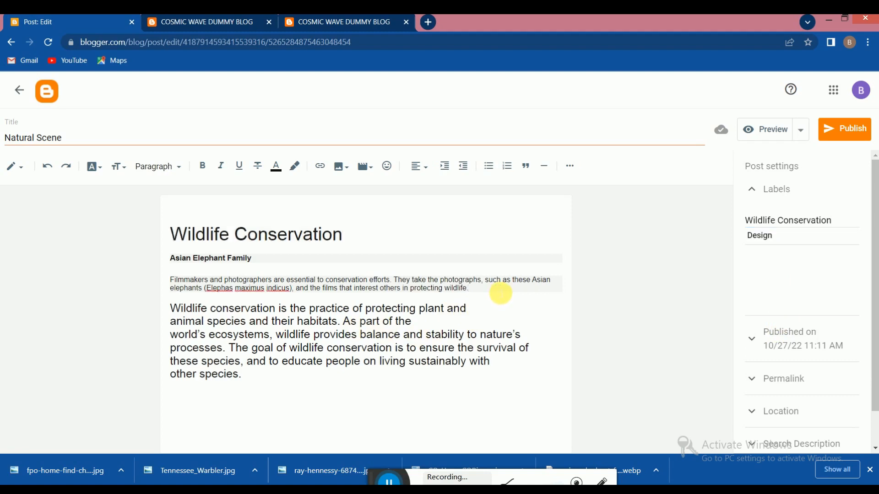
{"action": "key", "text": "Return"}
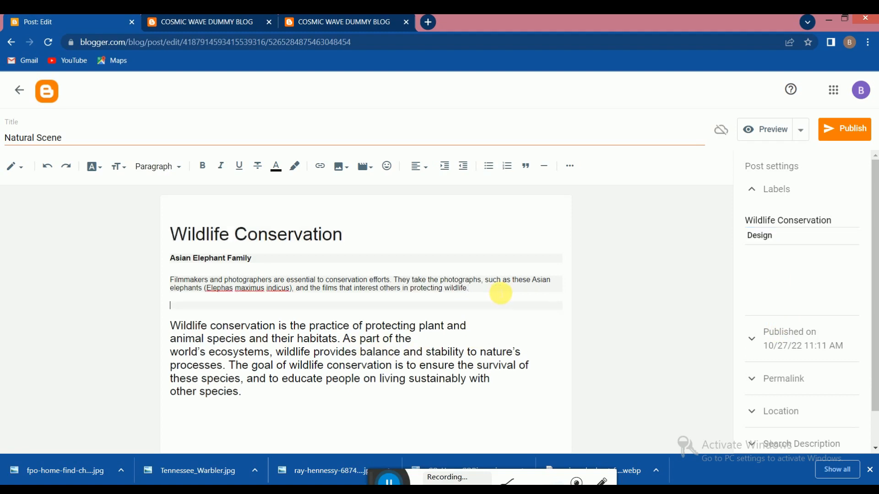
{"action": "left_click", "coordinate": [344, 168]}
{"action": "left_click", "coordinate": [375, 196]}
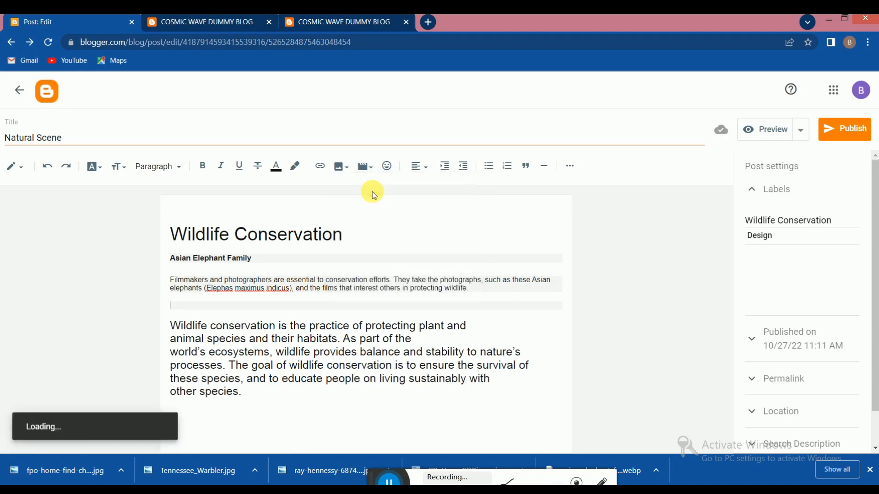
- Upload the elephant image ele.png from the blog folder in Downloads
{"action": "left_click", "coordinate": [224, 181]}
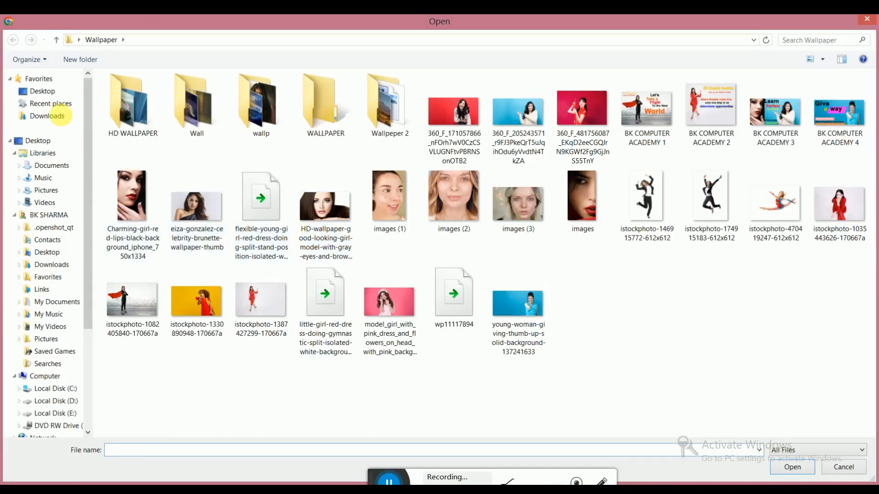
{"action": "left_click", "coordinate": [41, 91]}
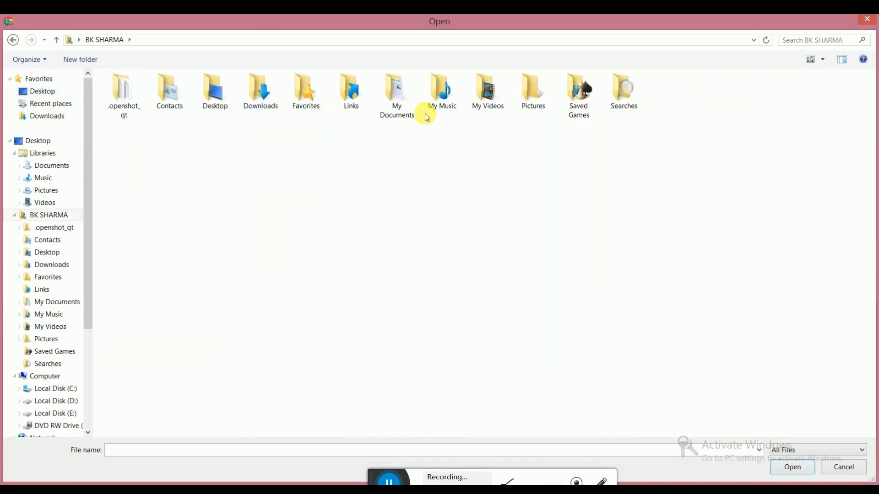
{"action": "double_click", "coordinate": [266, 103]}
{"action": "left_click", "coordinate": [204, 127]}
{"action": "double_click", "coordinate": [203, 127]}
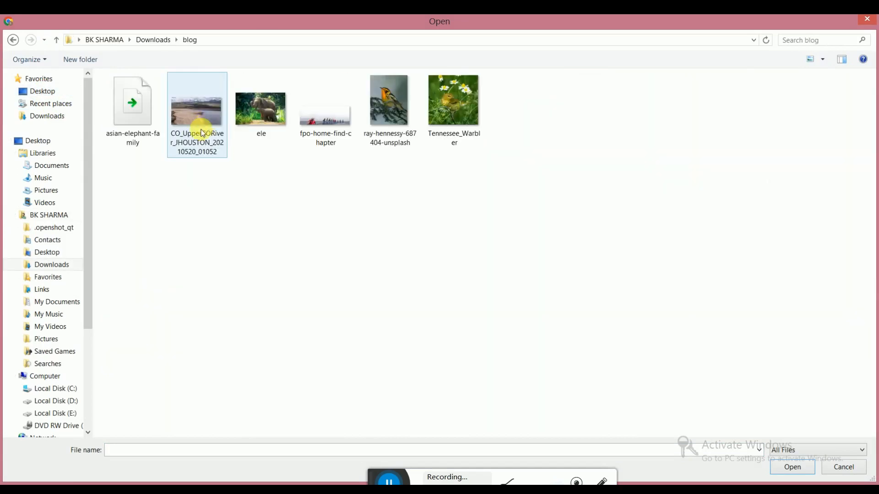
{"action": "left_click", "coordinate": [264, 132]}
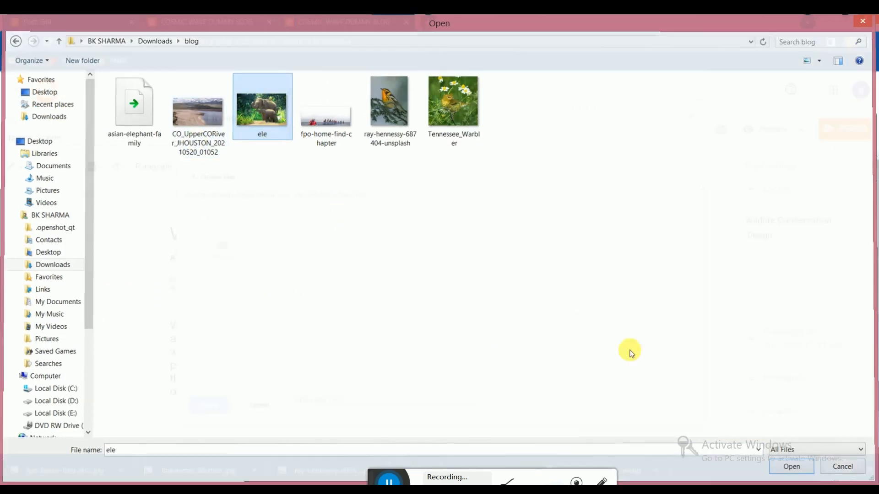
{"action": "left_click", "coordinate": [793, 468]}
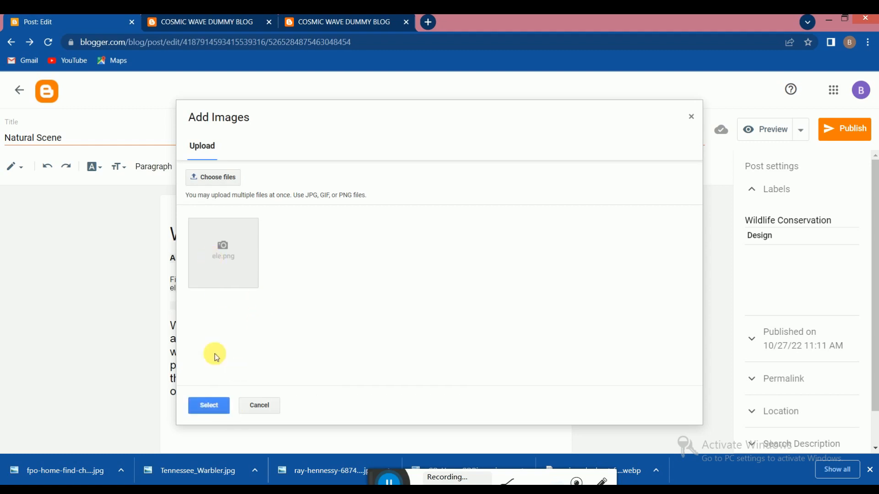
- Insert the uploaded elephant image below the filmmakers and photographers paragraph and set its size to Extra large
{"action": "left_click", "coordinate": [210, 407]}
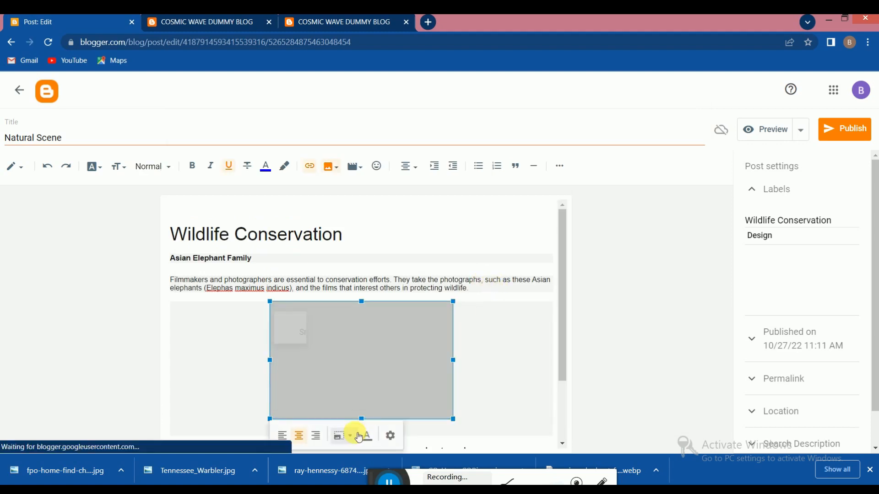
{"action": "left_click", "coordinate": [344, 435]}
{"action": "left_click", "coordinate": [320, 400]}
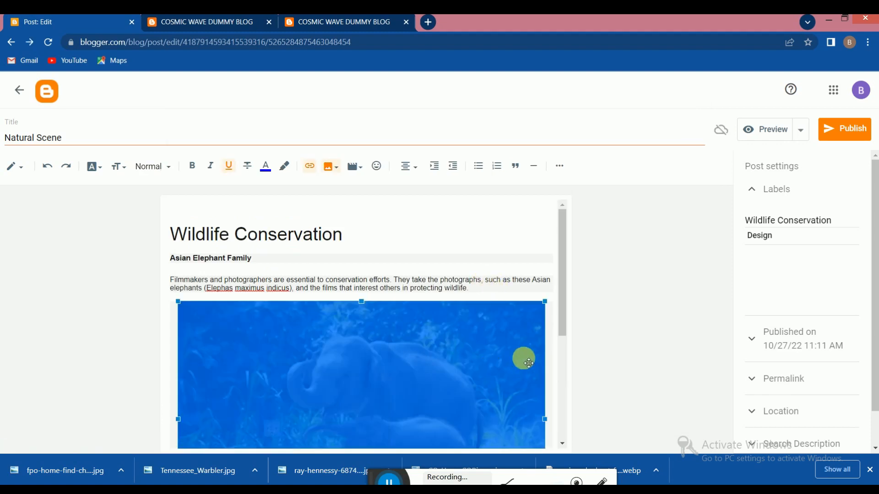
{"action": "left_click", "coordinate": [484, 289]}
{"action": "scroll", "coordinate": [484, 290], "scroll_direction": "down", "scroll_amount": 5}
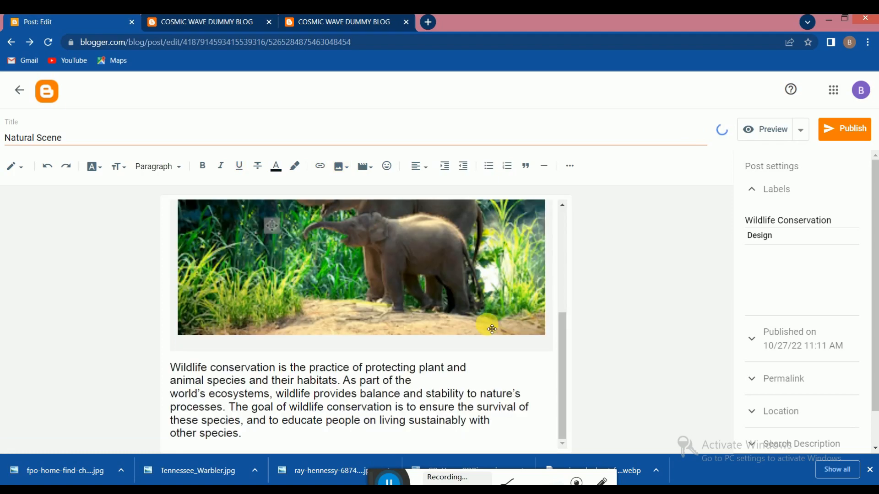
- Publish the Natural Scene post to the blog and start another new post
{"action": "left_click", "coordinate": [852, 137]}
{"action": "left_click", "coordinate": [478, 290]}
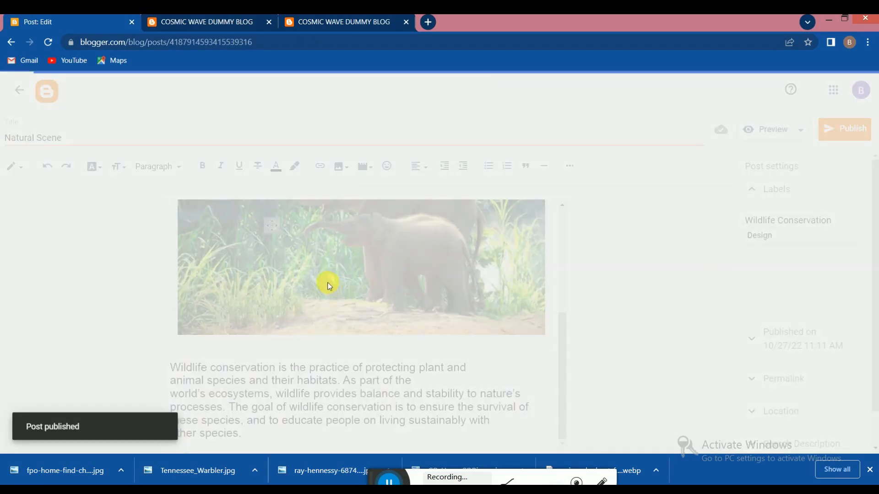
{"action": "left_click", "coordinate": [52, 180]}
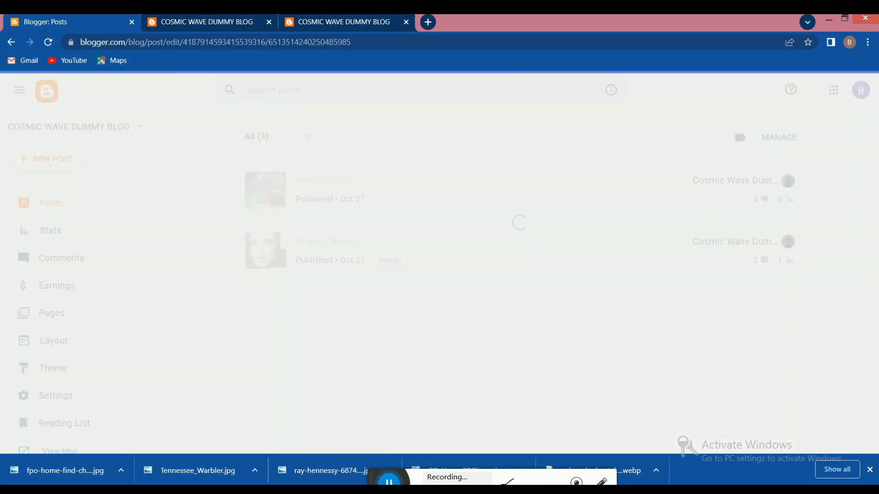
- Copy the "A Future Where People and Nature Thrive" heading and paragraph from the Word document into the new post's body in Chrome
{"action": "left_click", "coordinate": [350, 486]}
{"action": "left_click", "coordinate": [307, 343]}
{"action": "scroll", "coordinate": [330, 345], "scroll_direction": "down", "scroll_amount": 2}
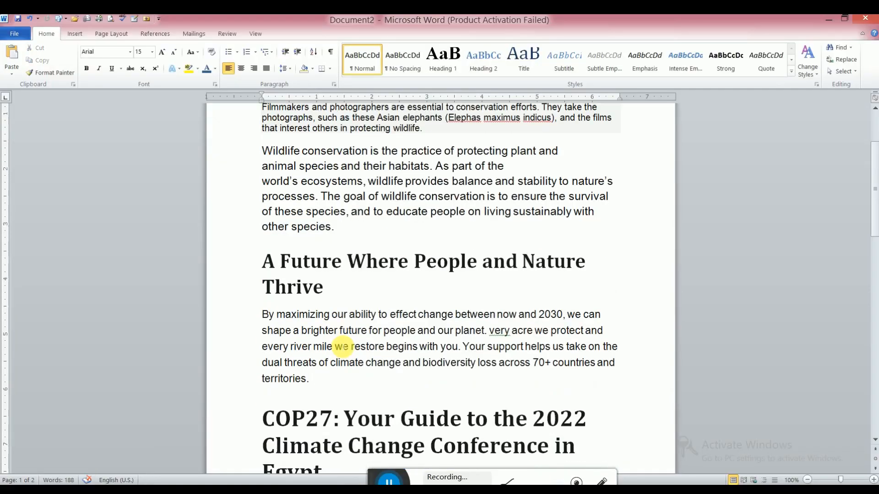
{"action": "left_click", "coordinate": [268, 264]}
{"action": "left_click", "coordinate": [345, 381], "text": "shift"}
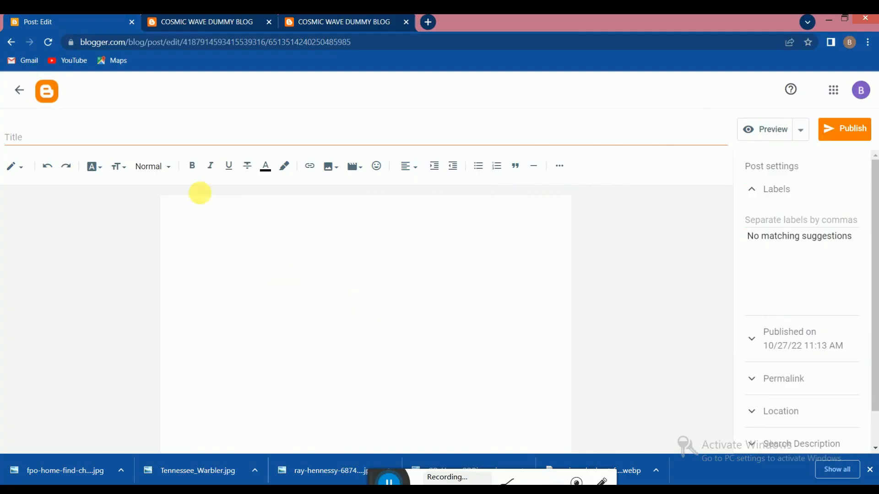
{"action": "key", "text": "ctrl+v"}
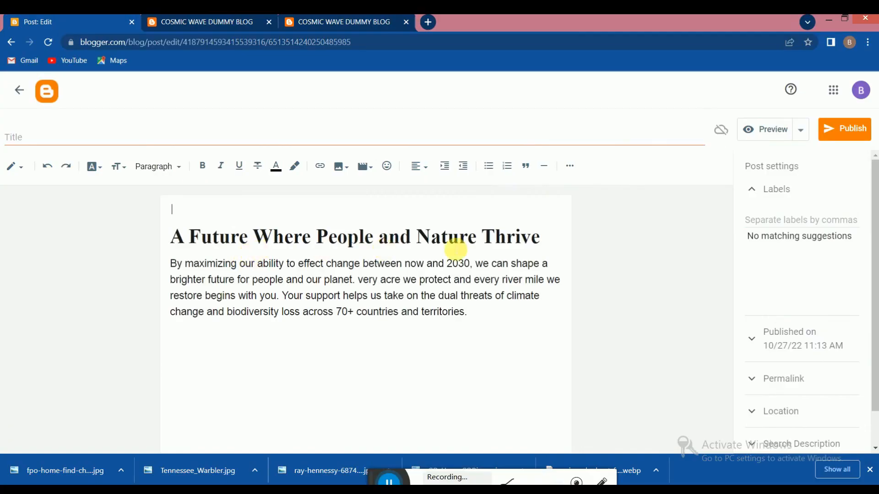
- Copy the heading "A Future Where People and Nature Thrive" into the post title and add the label Natural
{"action": "left_click_drag", "start_coordinate": [541, 238], "coordinate": [89, 239]}
{"action": "key", "text": "ctrl+c"}
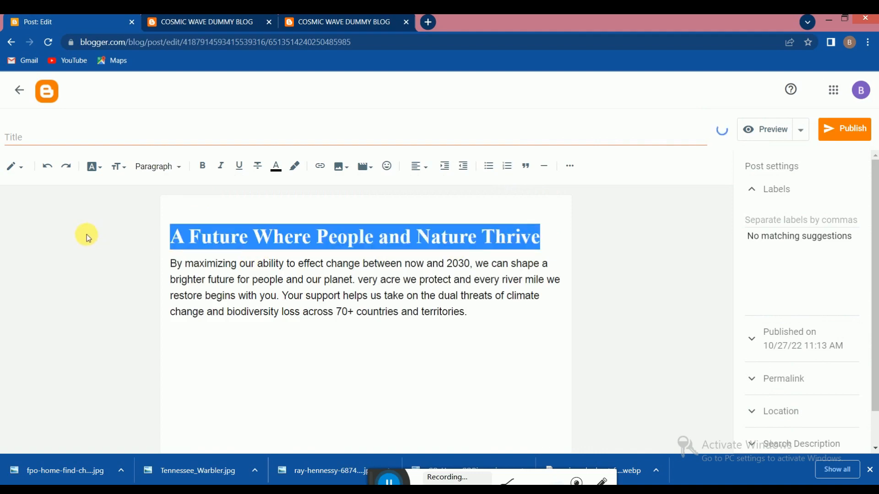
{"action": "left_click", "coordinate": [122, 138]}
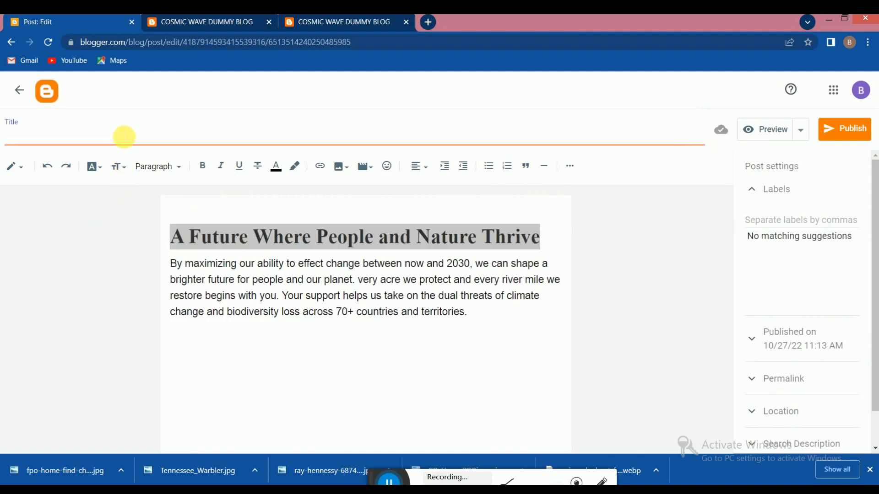
{"action": "key", "text": "ctrl+v"}
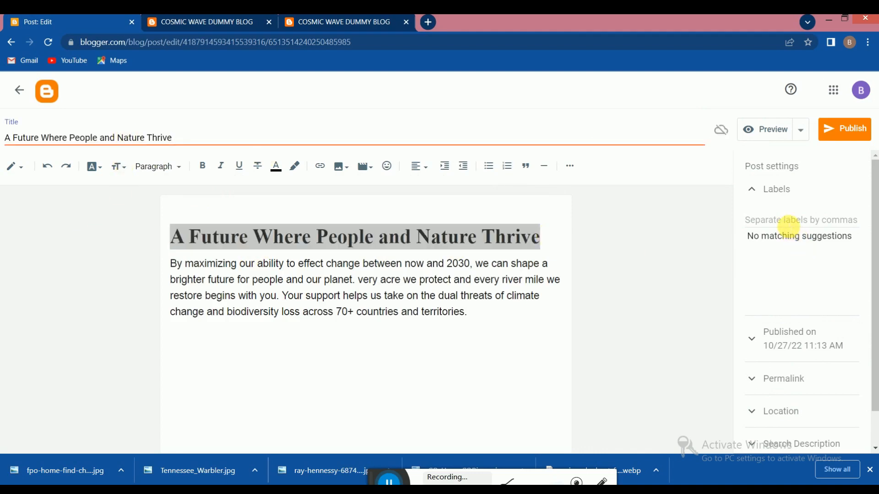
{"action": "left_click", "coordinate": [781, 220]}
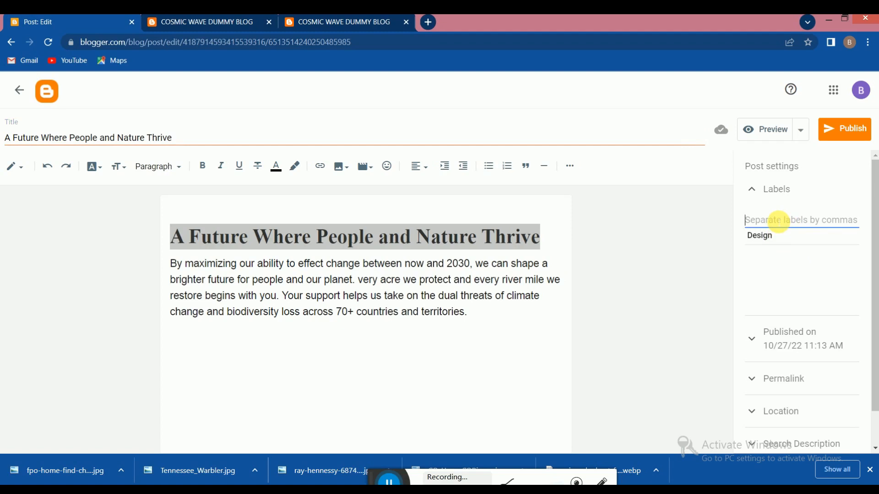
{"action": "type", "text": "NA"}
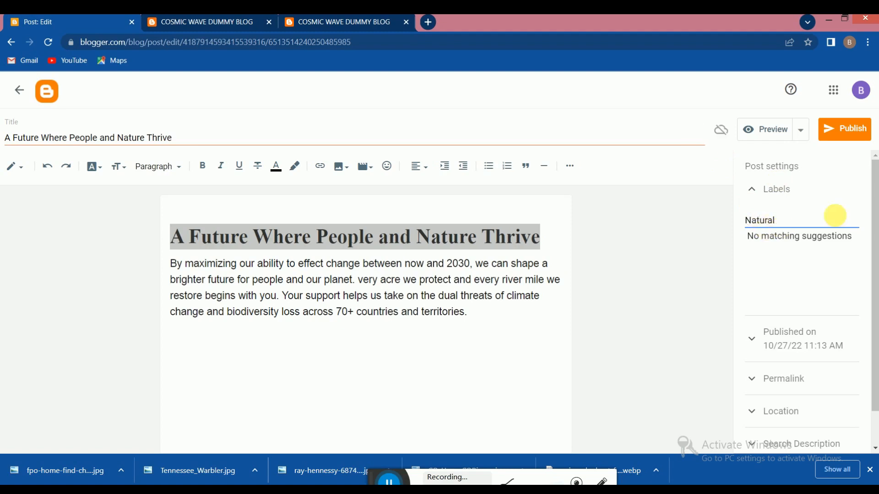
- Insert the CO_UpperCORiver image from the blog folder below the paragraph and set its size to Extra large
{"action": "left_click", "coordinate": [483, 316]}
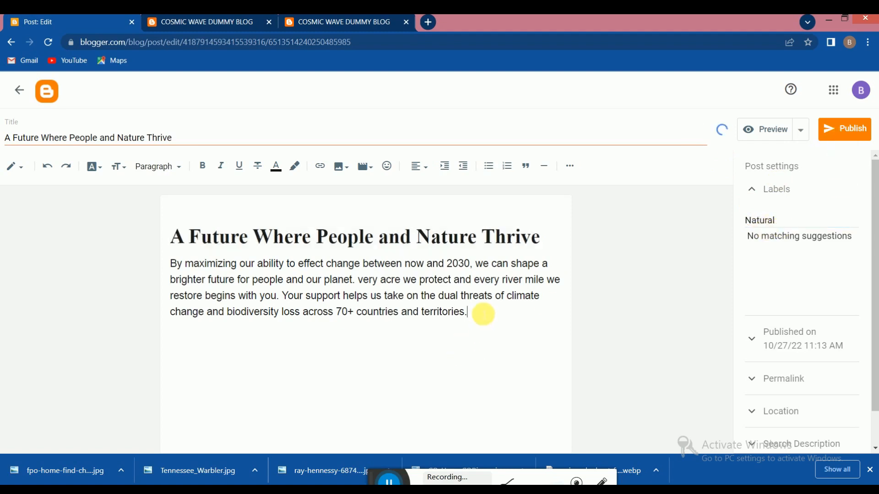
{"action": "left_click", "coordinate": [341, 167]}
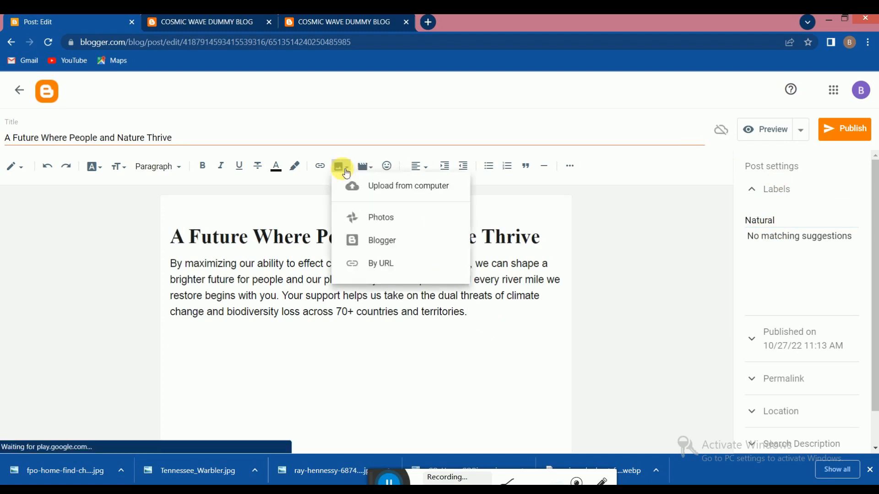
{"action": "left_click", "coordinate": [383, 201]}
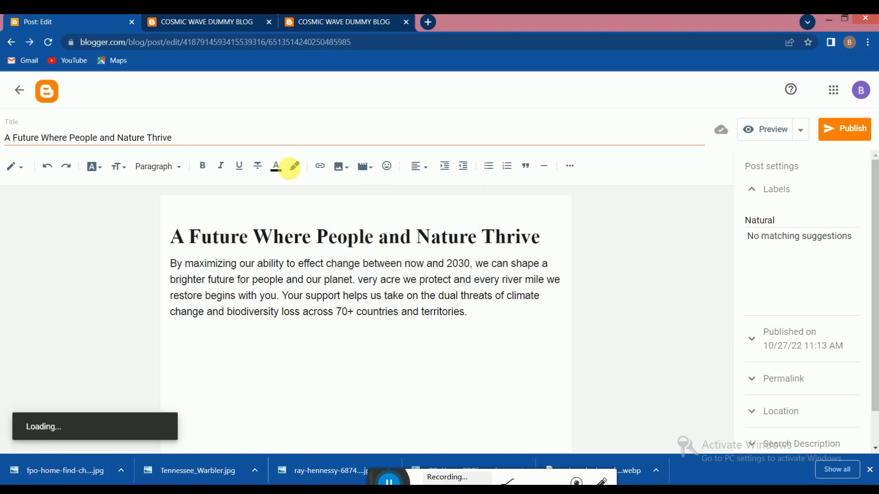
{"action": "left_click", "coordinate": [214, 177]}
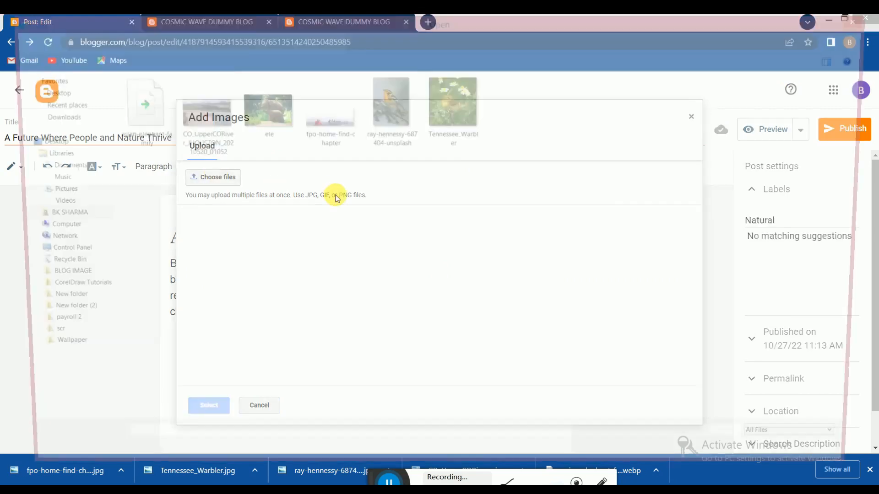
{"action": "left_click", "coordinate": [196, 123]}
{"action": "double_click", "coordinate": [196, 128]}
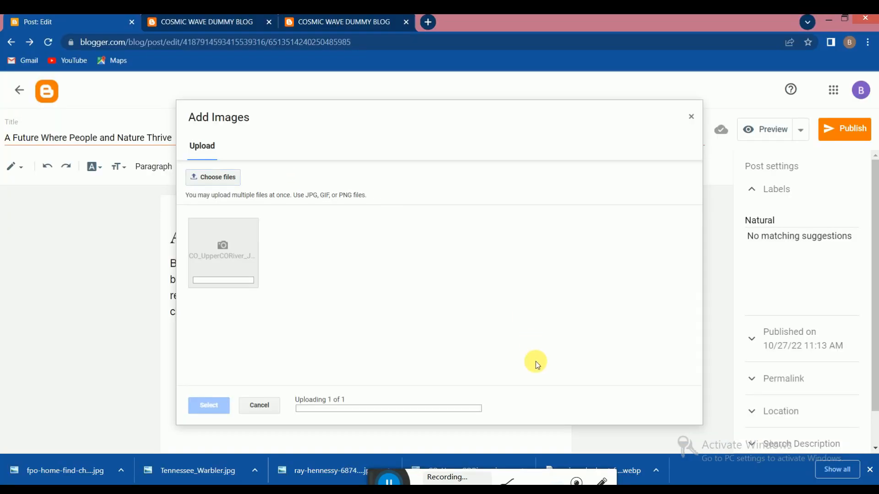
{"action": "left_click", "coordinate": [221, 407]}
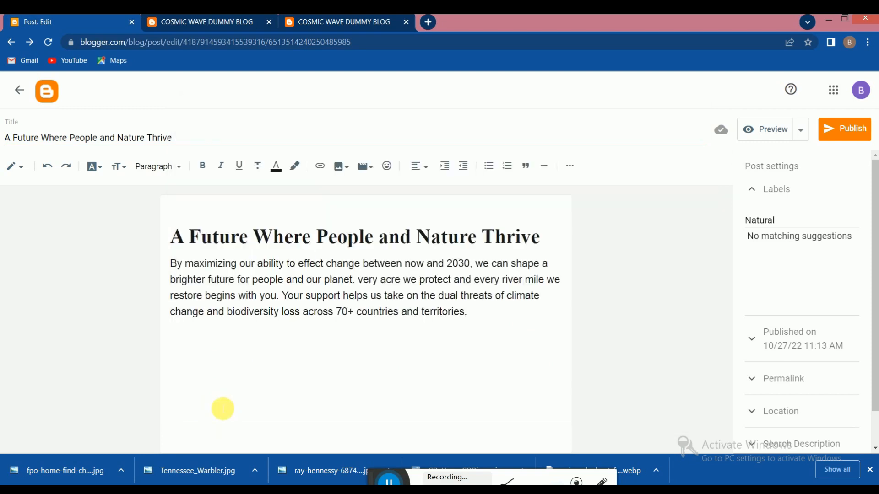
{"action": "left_click", "coordinate": [349, 328]}
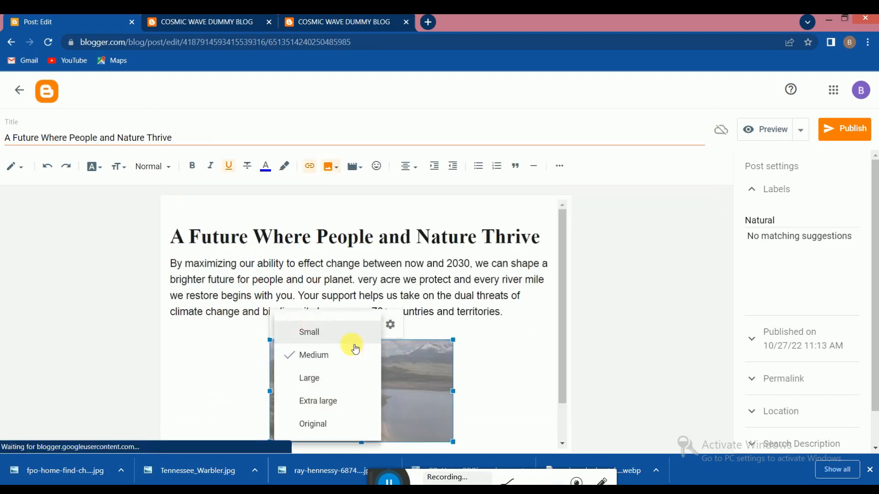
{"action": "left_click", "coordinate": [327, 403]}
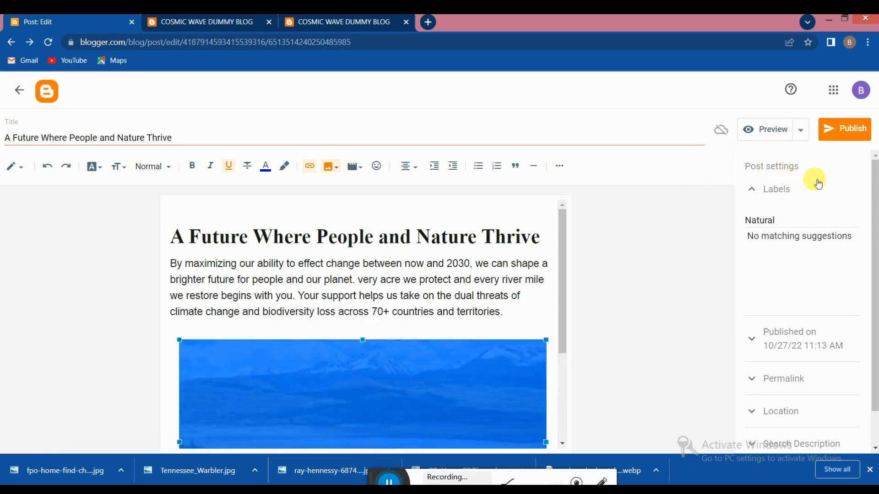
- Publish the "A Future Where People and Nature Thrive" post and start another new post
{"action": "left_click", "coordinate": [838, 142]}
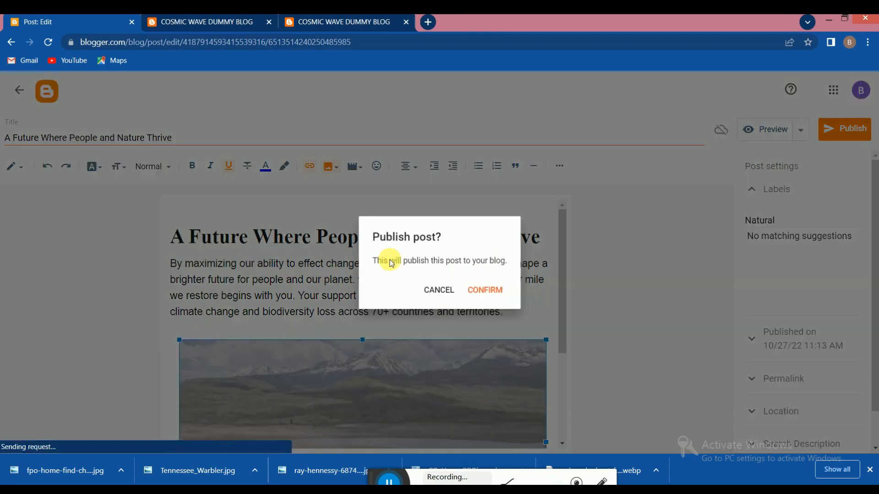
{"action": "left_click", "coordinate": [486, 297]}
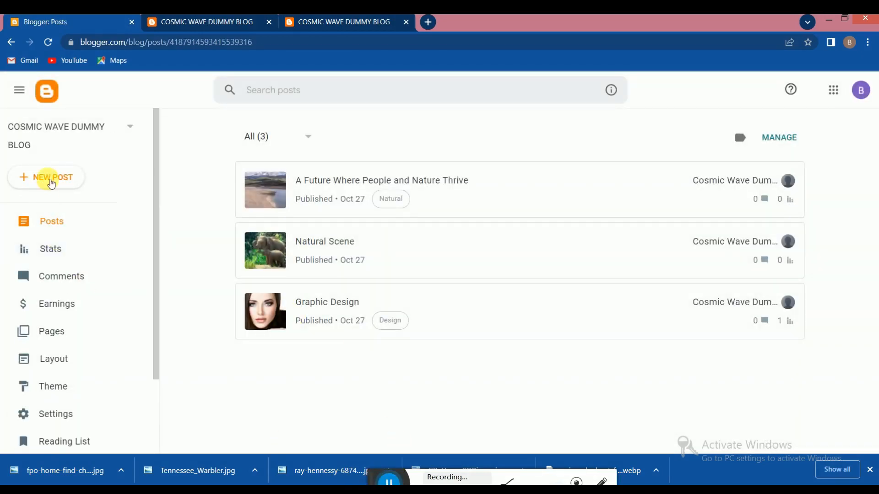
{"action": "left_click", "coordinate": [47, 178]}
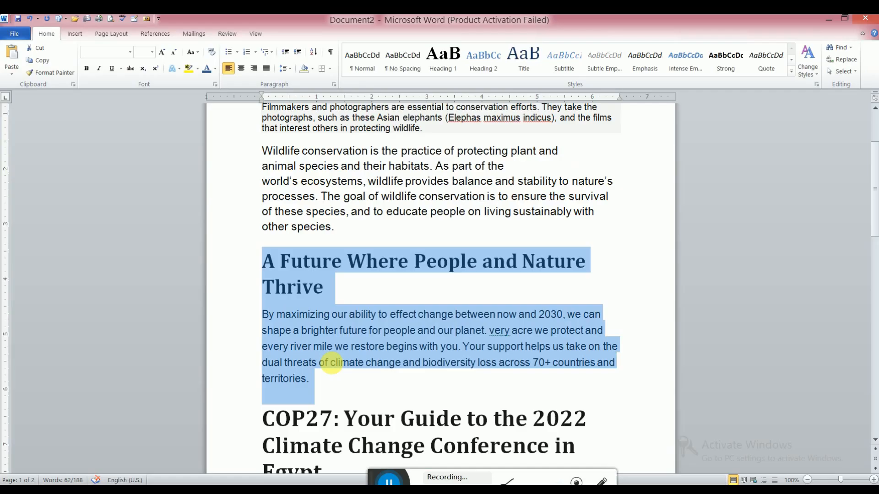
- Copy the "COP27: Your Guide to the 2022 Climate Change Conference in Egypt" heading and paragraph from Word into the new post's body in Chrome
{"action": "scroll", "coordinate": [334, 361], "scroll_direction": "down", "scroll_amount": 1}
{"action": "scroll", "coordinate": [334, 351], "scroll_direction": "down", "scroll_amount": 5}
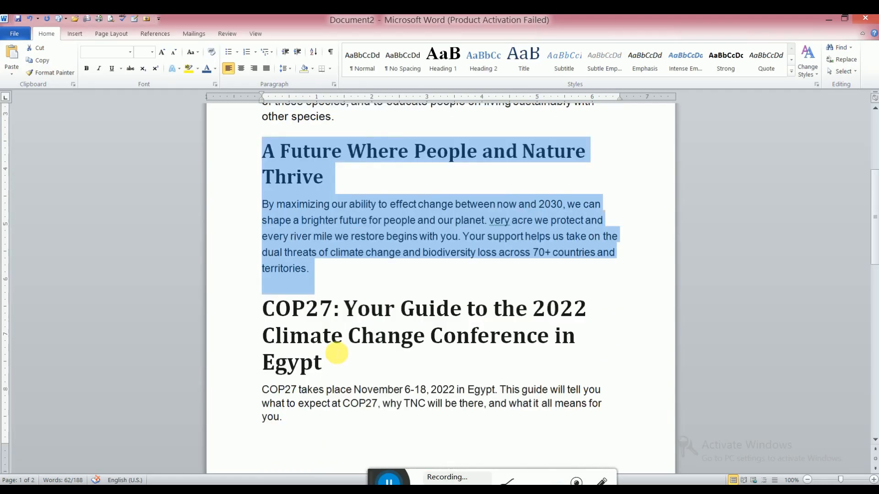
{"action": "left_click_drag", "start_coordinate": [266, 253], "coordinate": [297, 376]}
{"action": "key", "text": "ctrl+c"}
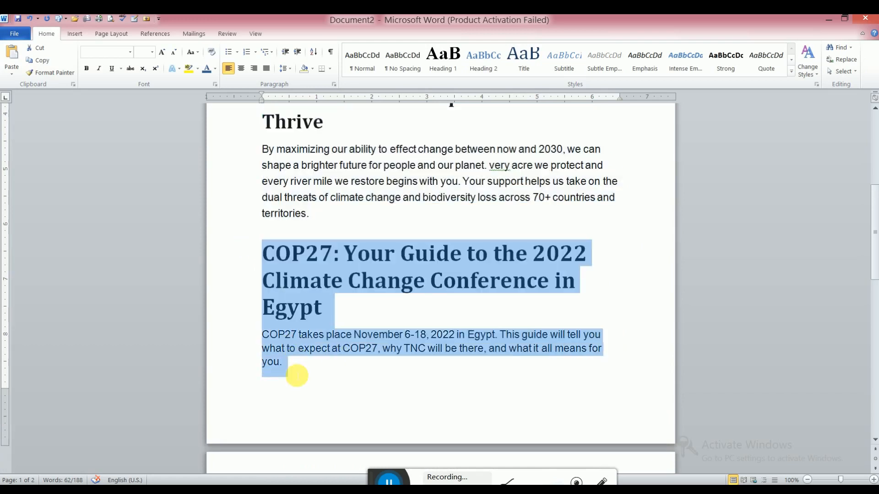
{"action": "scroll", "coordinate": [382, 386], "scroll_direction": "down", "scroll_amount": 11}
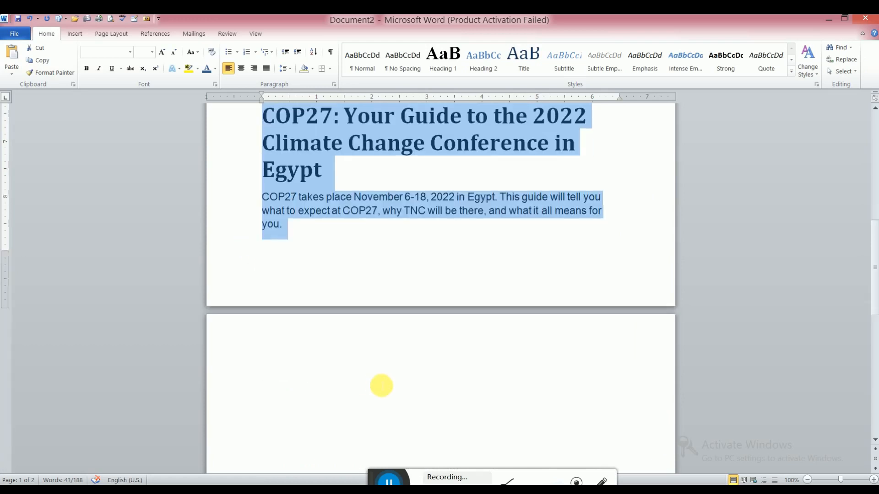
{"action": "key", "text": "alt+Tab"}
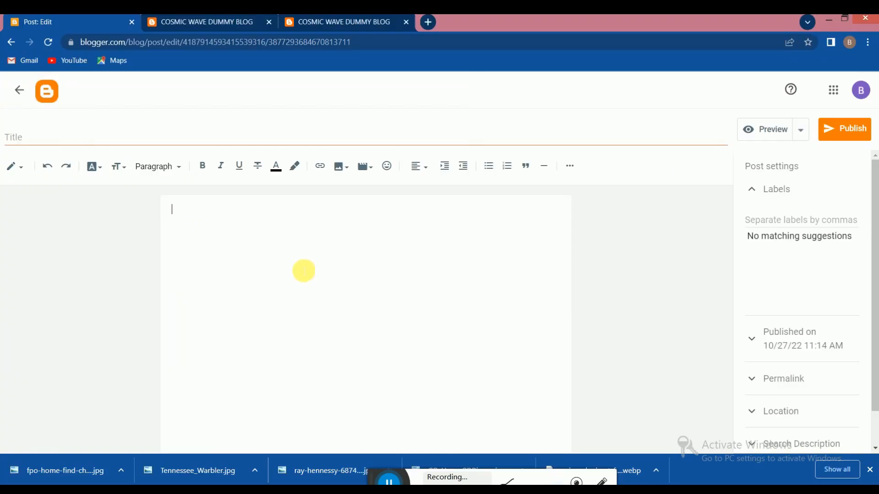
{"action": "key", "text": "ctrl+v"}
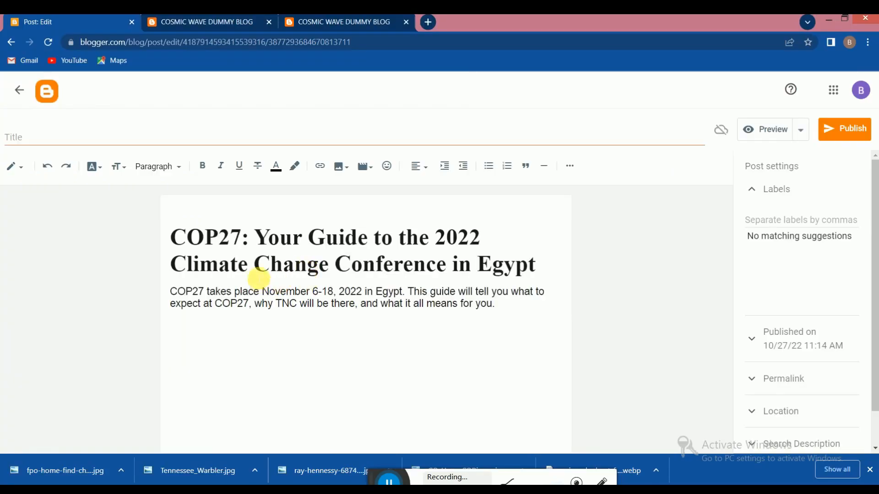
- Copy the COP27 heading from the post body into the post title and apply the existing label Natural
{"action": "left_click_drag", "start_coordinate": [539, 268], "coordinate": [69, 211]}
{"action": "key", "text": "ctrl+c"}
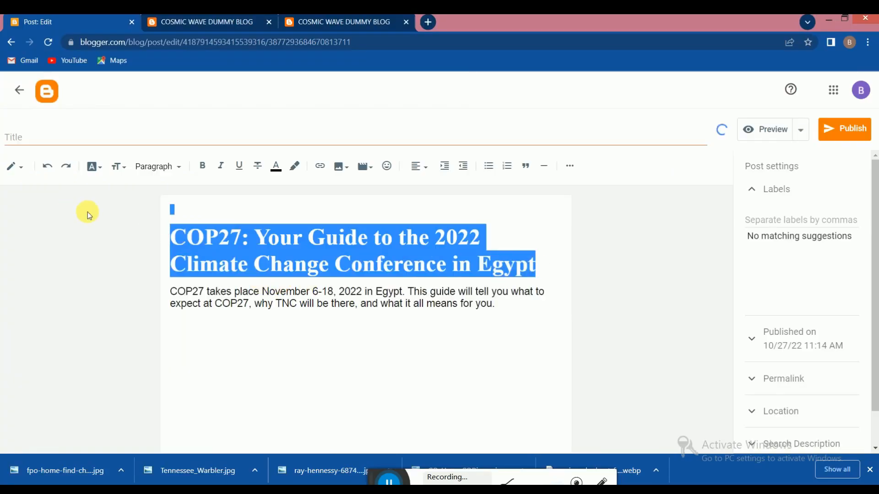
{"action": "left_click", "coordinate": [96, 146]}
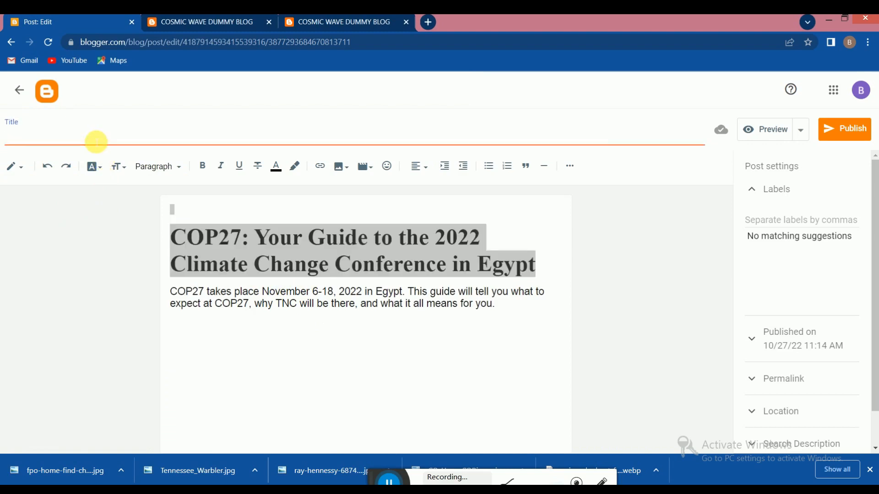
{"action": "key", "text": "ctrl+v"}
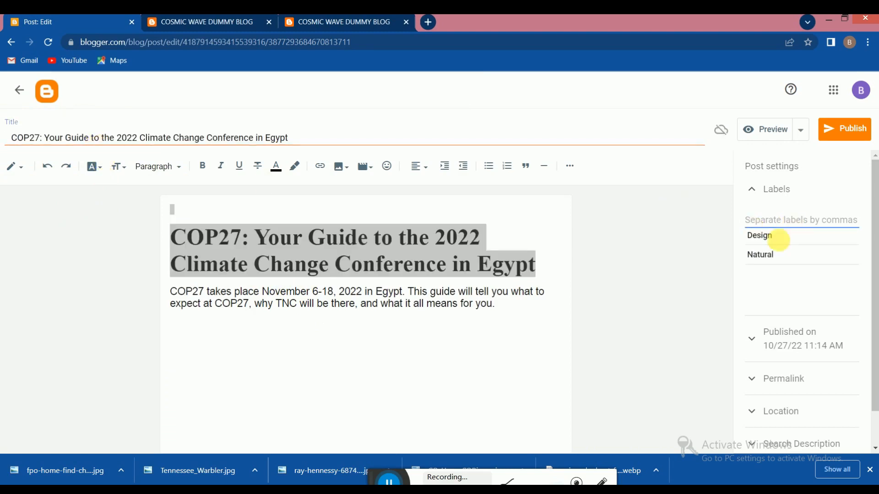
{"action": "left_click", "coordinate": [764, 252]}
- Insert the ray-hennessy bird image from the blog folder below the COP27 paragraph and set its size to Extra large
{"action": "left_click", "coordinate": [517, 311]}
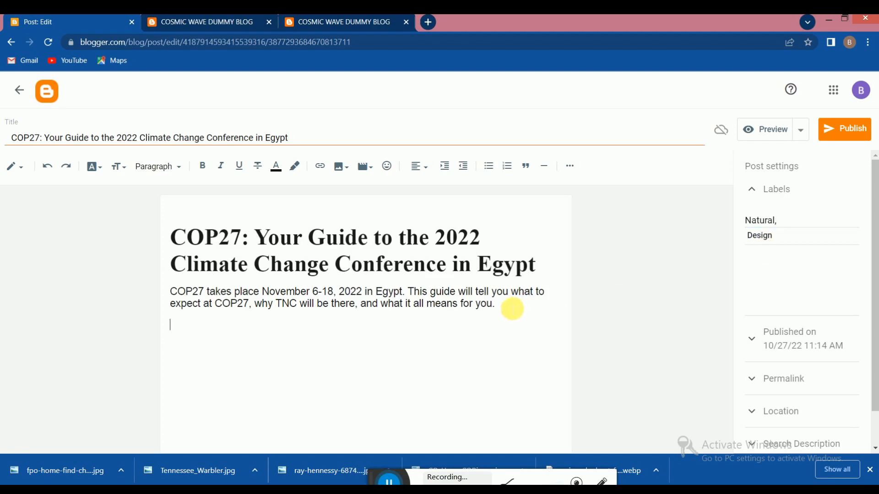
{"action": "left_click", "coordinate": [341, 167]}
{"action": "left_click", "coordinate": [380, 202]}
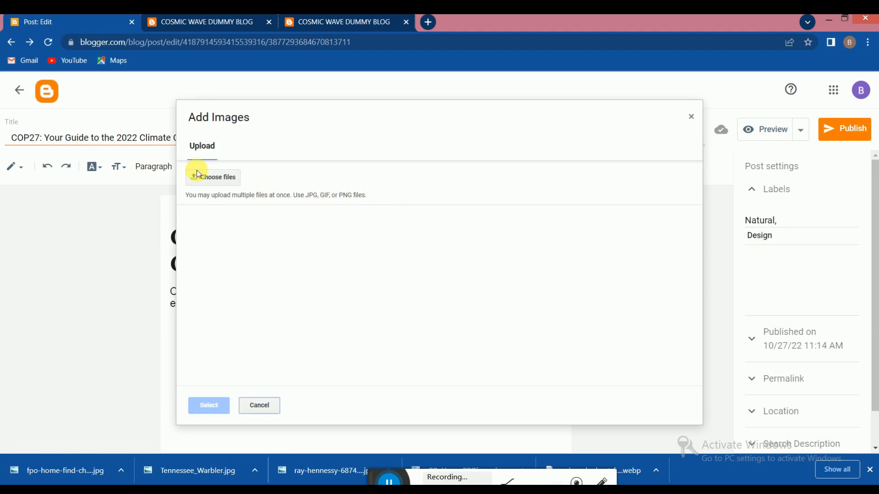
{"action": "left_click", "coordinate": [202, 178]}
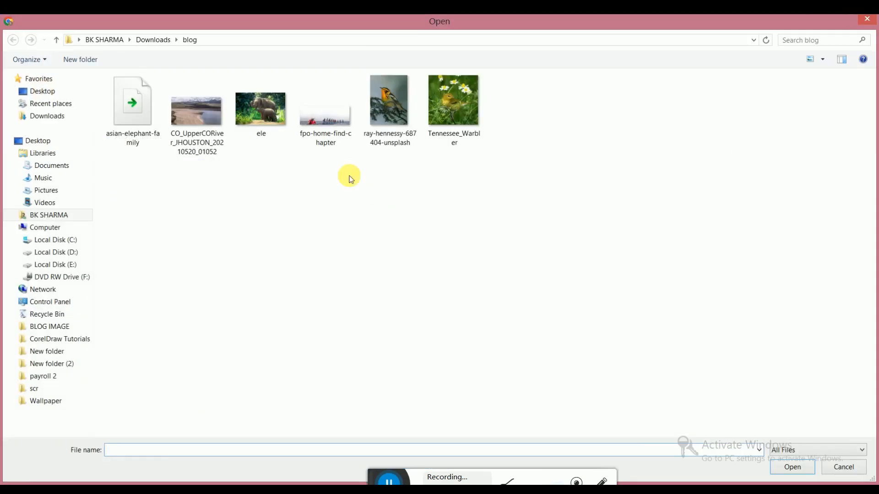
{"action": "left_click", "coordinate": [419, 120]}
{"action": "double_click", "coordinate": [383, 117]}
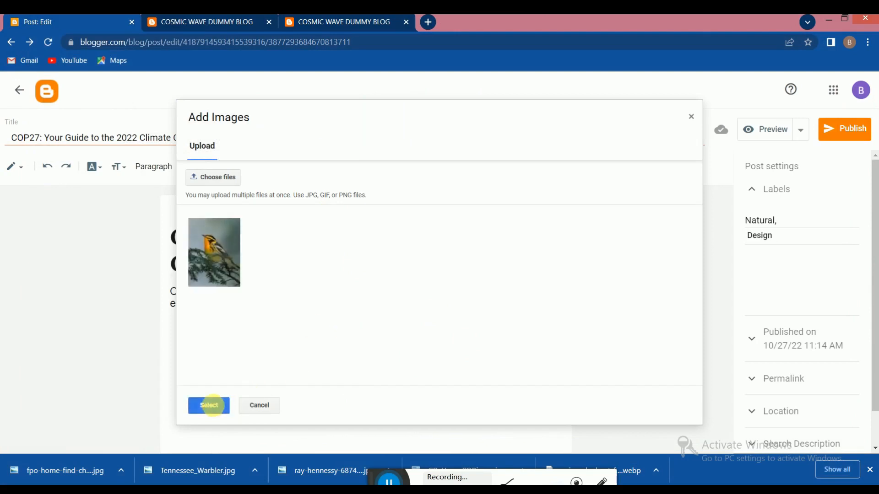
{"action": "left_click", "coordinate": [209, 406]}
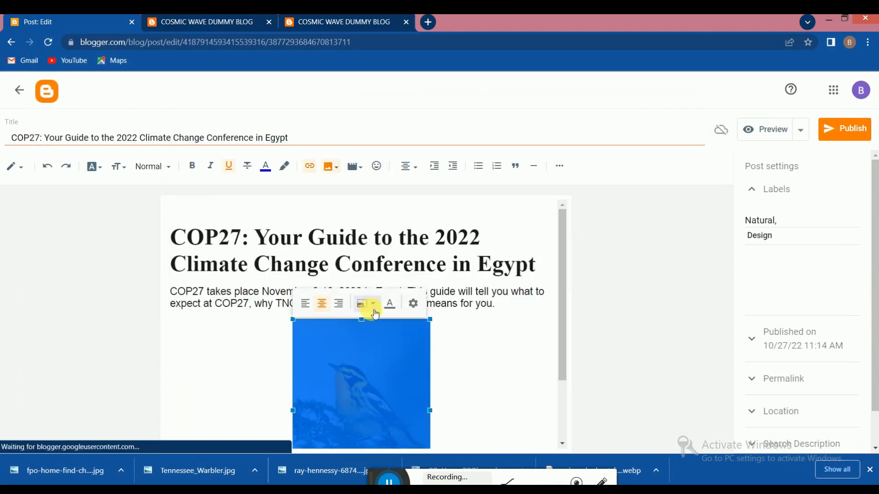
{"action": "left_click", "coordinate": [366, 306]}
{"action": "left_click", "coordinate": [340, 385]}
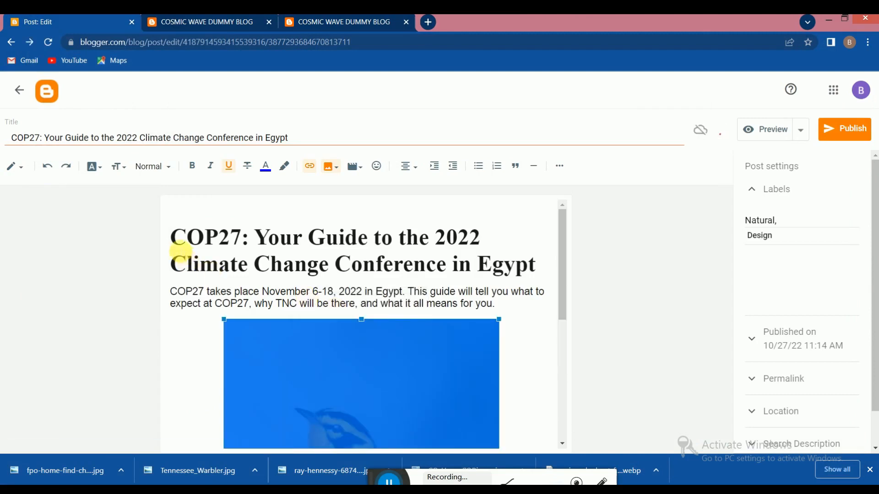
- Insert the fpo-home-find-chapter image from the blog folder above the COP27 heading and set its size to Extra large
{"action": "left_click", "coordinate": [177, 243]}
{"action": "key", "text": "Return"}
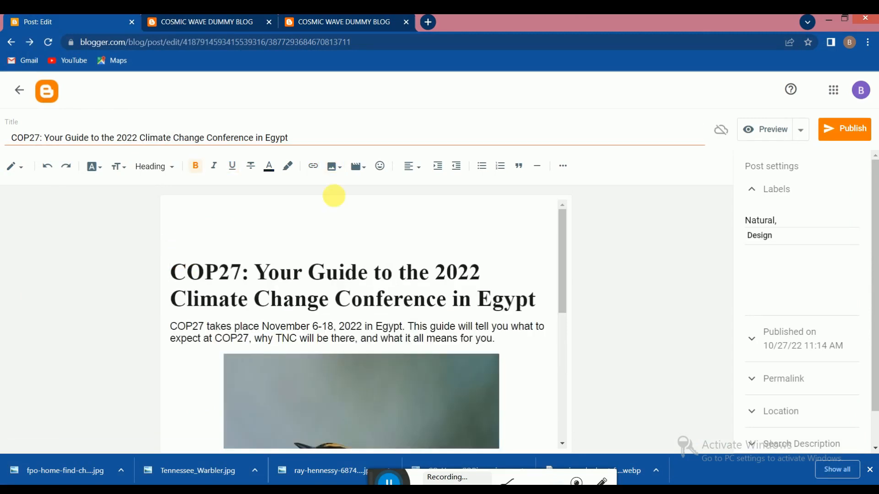
{"action": "left_click", "coordinate": [333, 167]}
{"action": "left_click", "coordinate": [366, 188]}
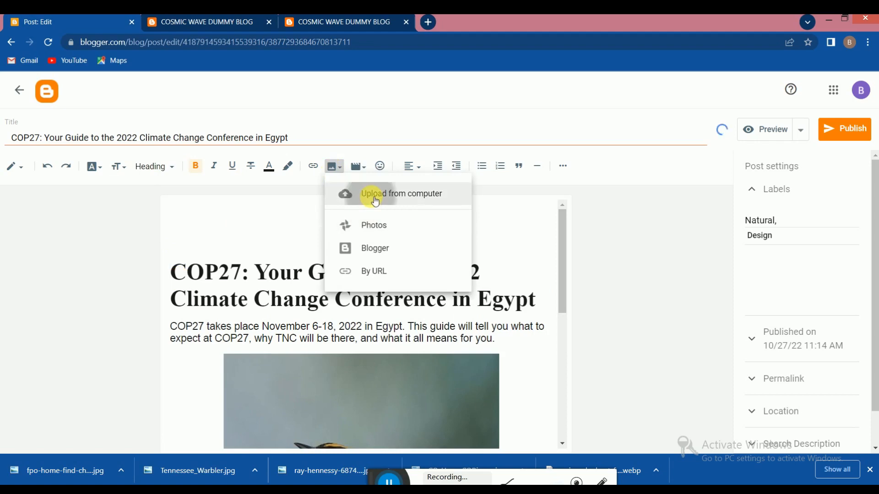
{"action": "left_click", "coordinate": [231, 178]}
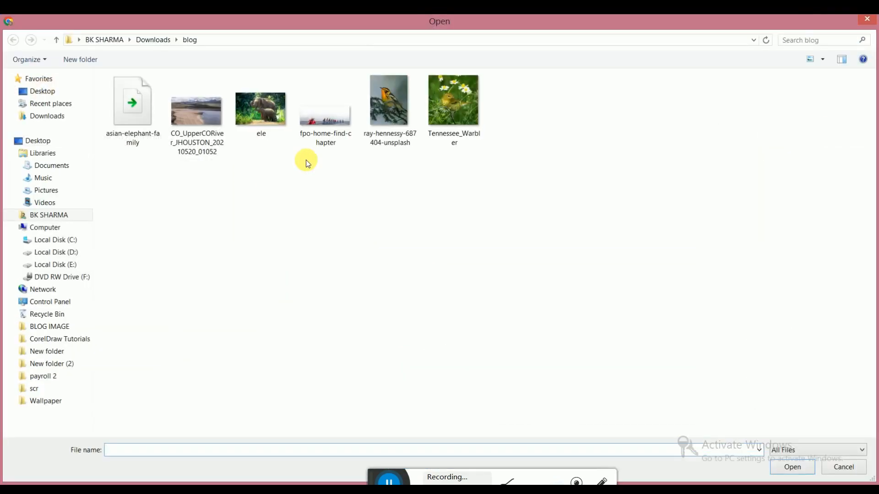
{"action": "left_click", "coordinate": [320, 130]}
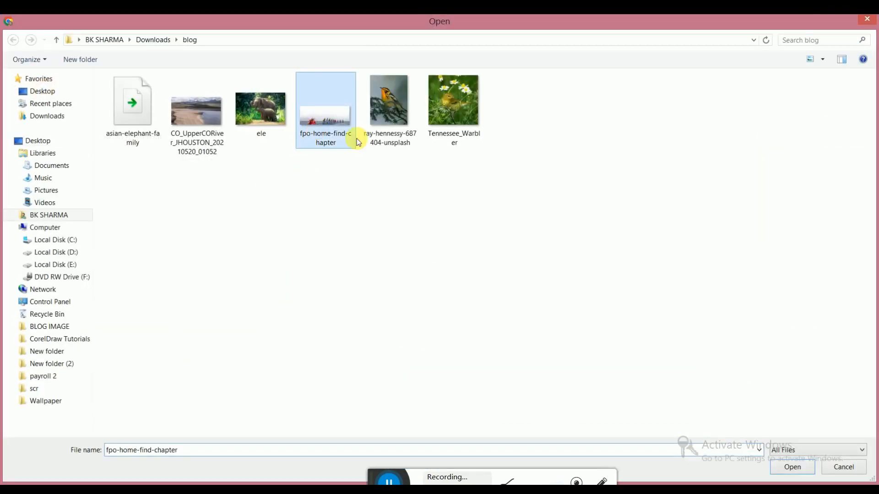
{"action": "left_click", "coordinate": [807, 475]}
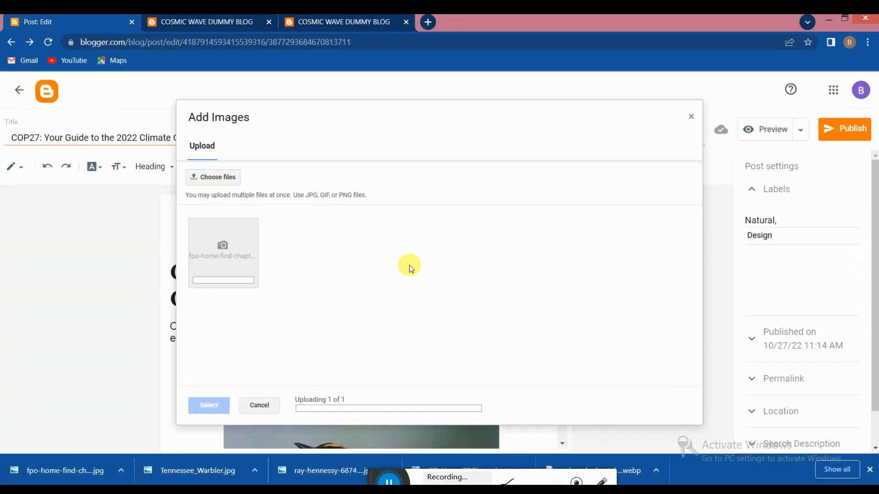
{"action": "left_click", "coordinate": [210, 406]}
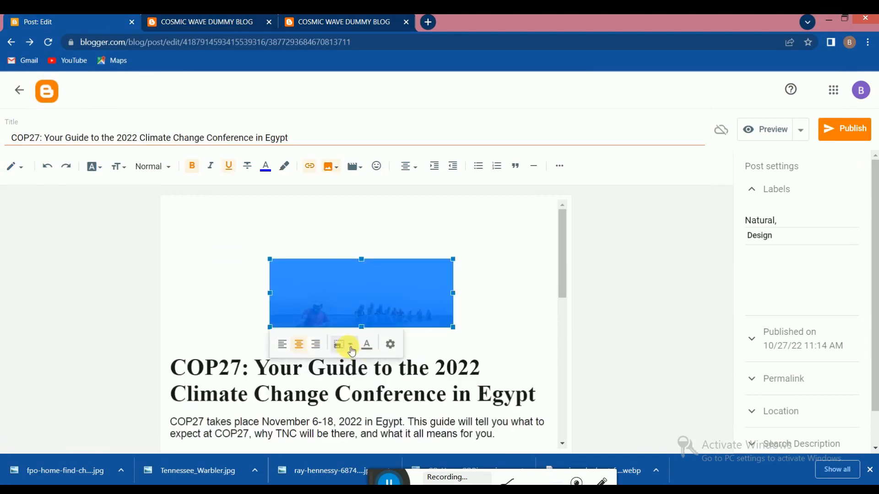
{"action": "left_click", "coordinate": [343, 344]}
{"action": "left_click", "coordinate": [337, 401]}
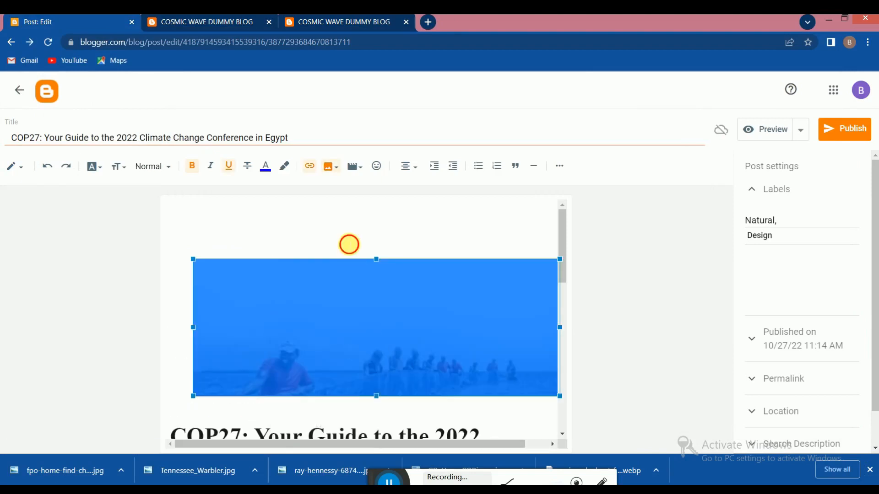
{"action": "left_click", "coordinate": [349, 243]}
- Check the post's Natural label and publish the "COP27: Your Guide to the 2022 Climate Change Conference in Egypt" post
{"action": "scroll", "coordinate": [363, 328], "scroll_direction": "down", "scroll_amount": 3}
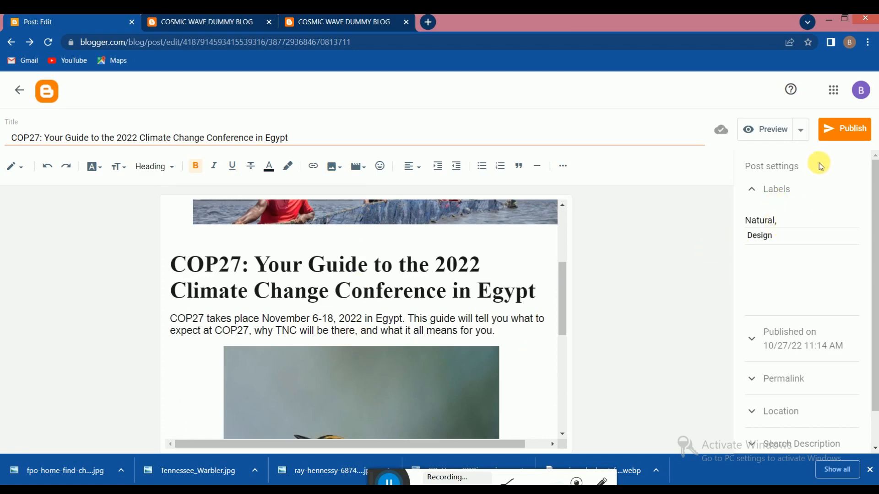
{"action": "left_click", "coordinate": [787, 223]}
{"action": "left_click", "coordinate": [760, 190]}
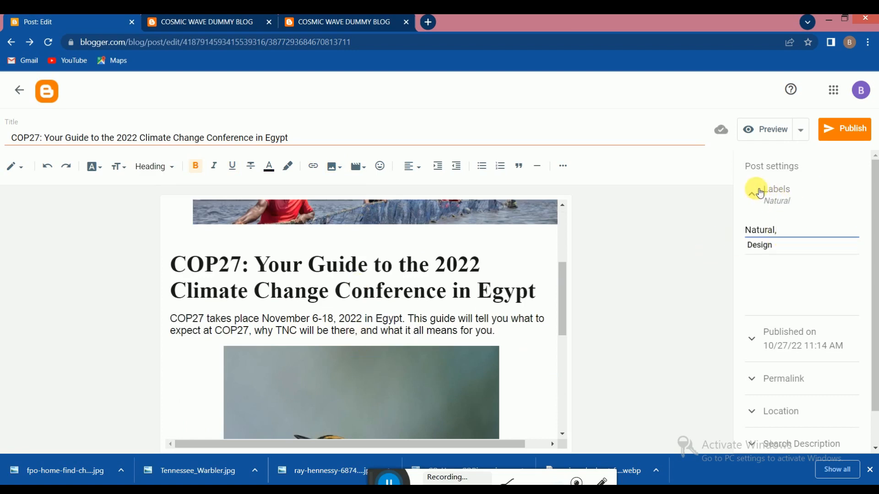
{"action": "left_click", "coordinate": [789, 212]}
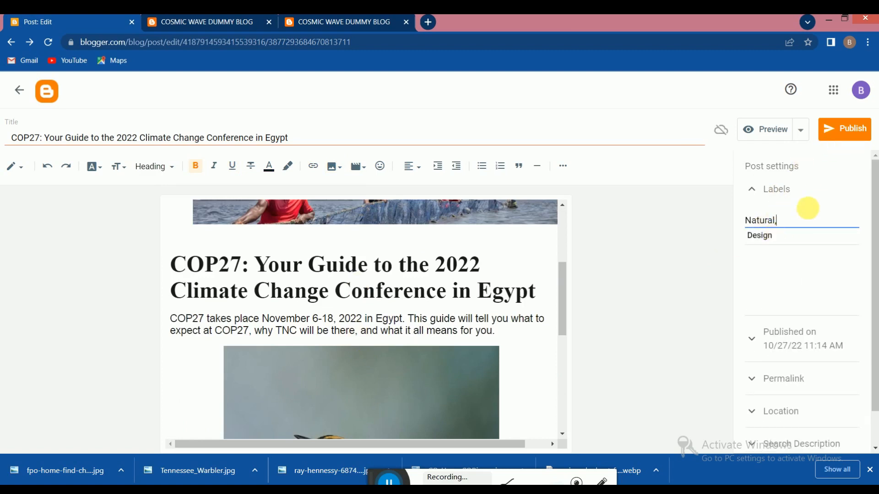
{"action": "scroll", "coordinate": [503, 261], "scroll_direction": "down", "scroll_amount": 1}
{"action": "left_click", "coordinate": [828, 135]}
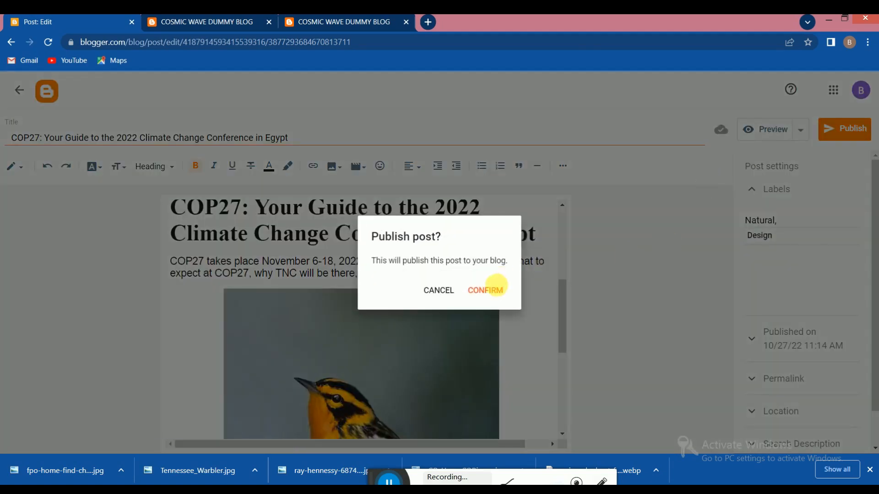
{"action": "left_click", "coordinate": [485, 289]}
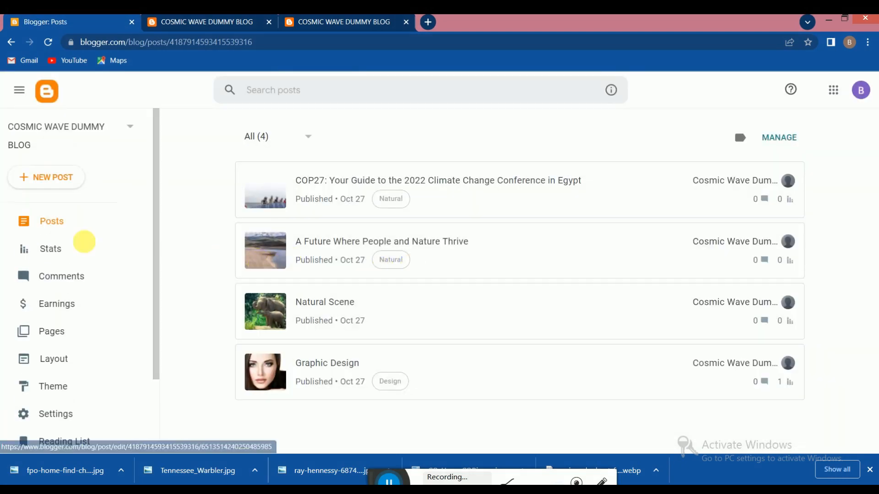
- Open the live blog and look over the published posts on its home page
{"action": "scroll", "coordinate": [87, 306], "scroll_direction": "down", "scroll_amount": 3}
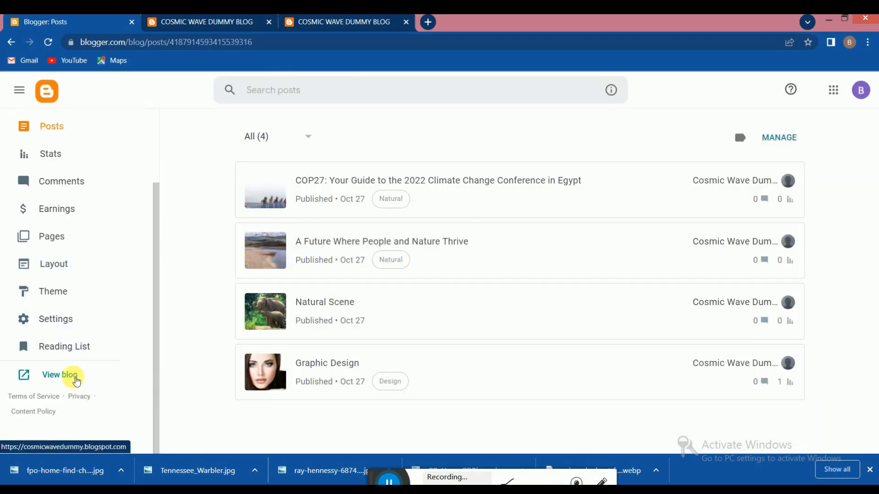
{"action": "left_click", "coordinate": [74, 377]}
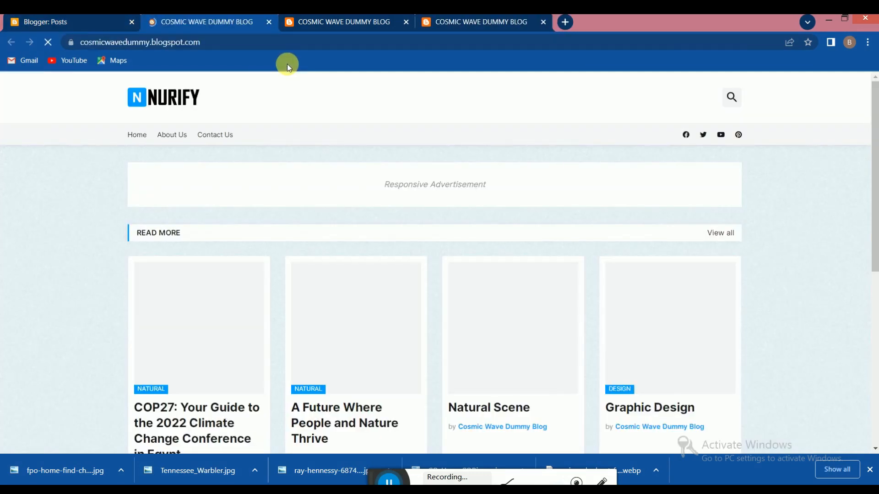
{"action": "mouse_move", "coordinate": [348, 160]}
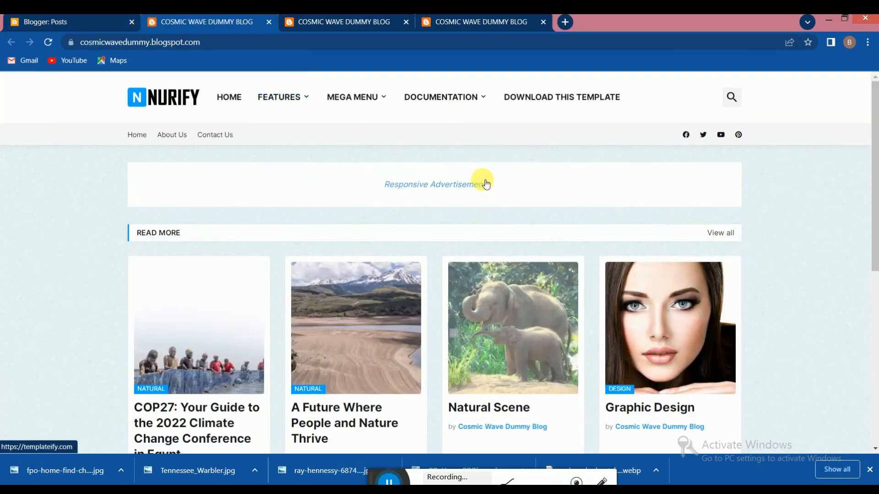
{"action": "scroll", "coordinate": [559, 159], "scroll_direction": "down", "scroll_amount": 4}
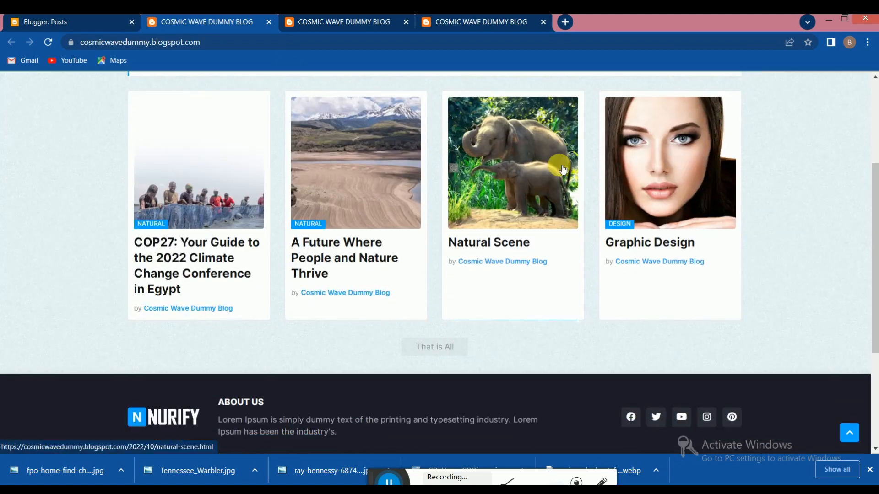
{"action": "scroll", "coordinate": [487, 337], "scroll_direction": "up", "scroll_amount": 4}
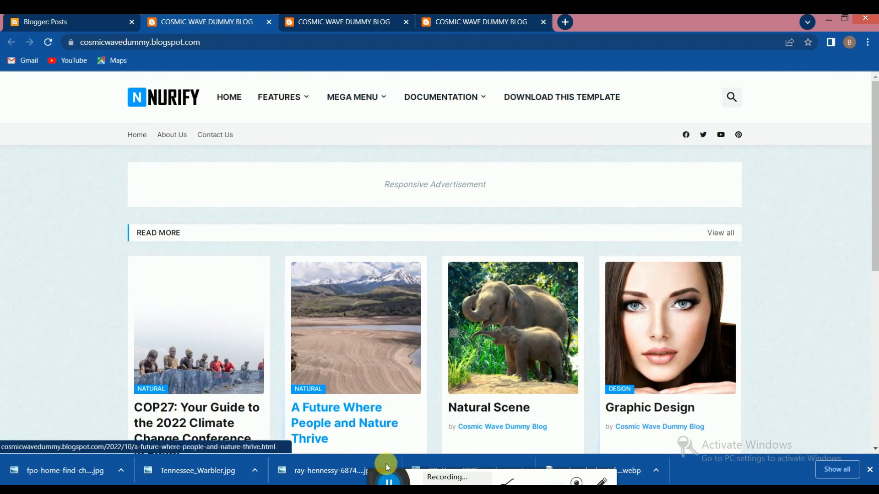
{"action": "left_click_drag", "start_coordinate": [375, 477], "coordinate": [378, 445]}
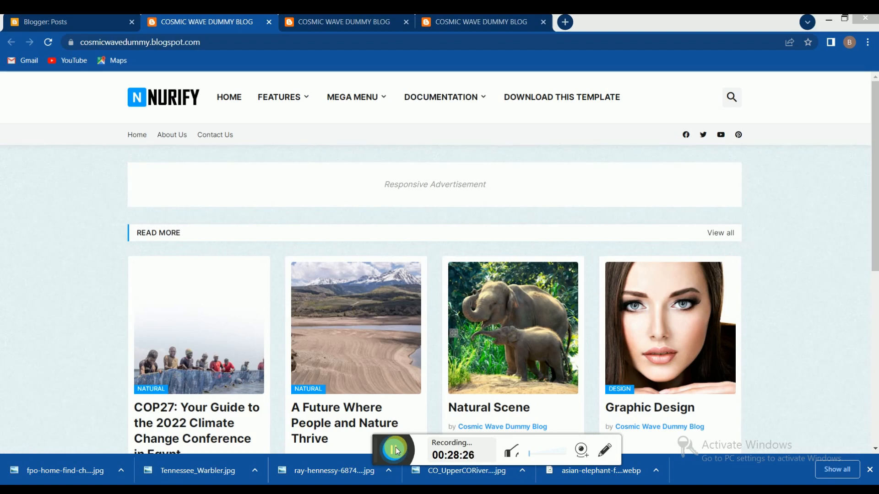
{"action": "left_click", "coordinate": [397, 451]}
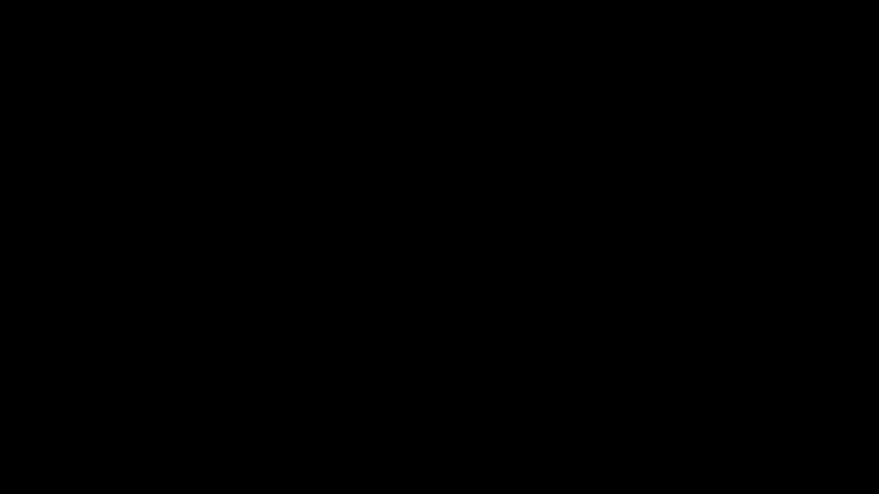